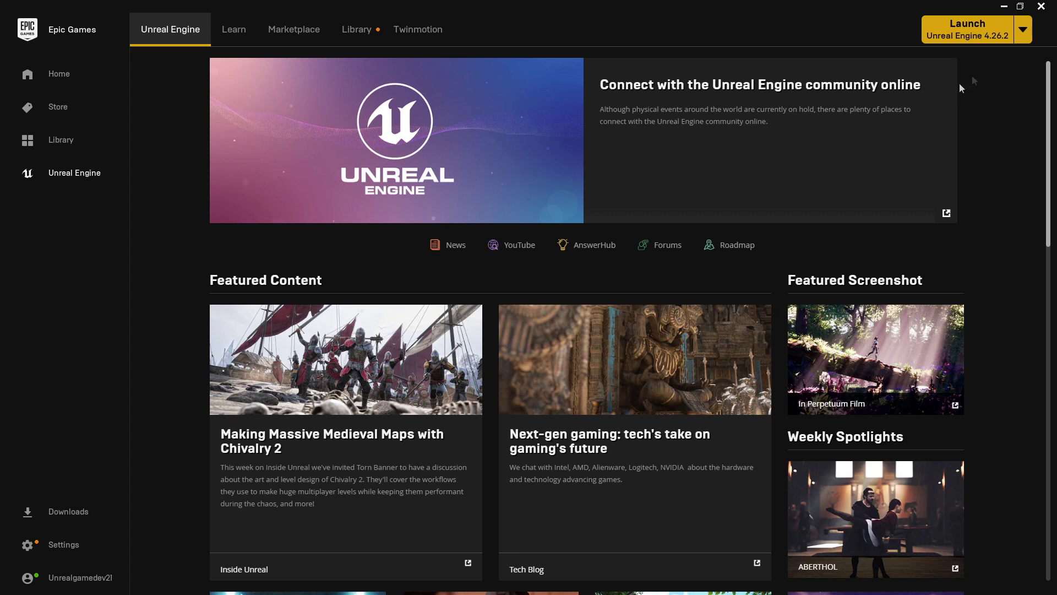
Launch Unreal Engine 4.26.2 from the Unreal Engine tab of the Epic Games Launcher.
click(986, 37)
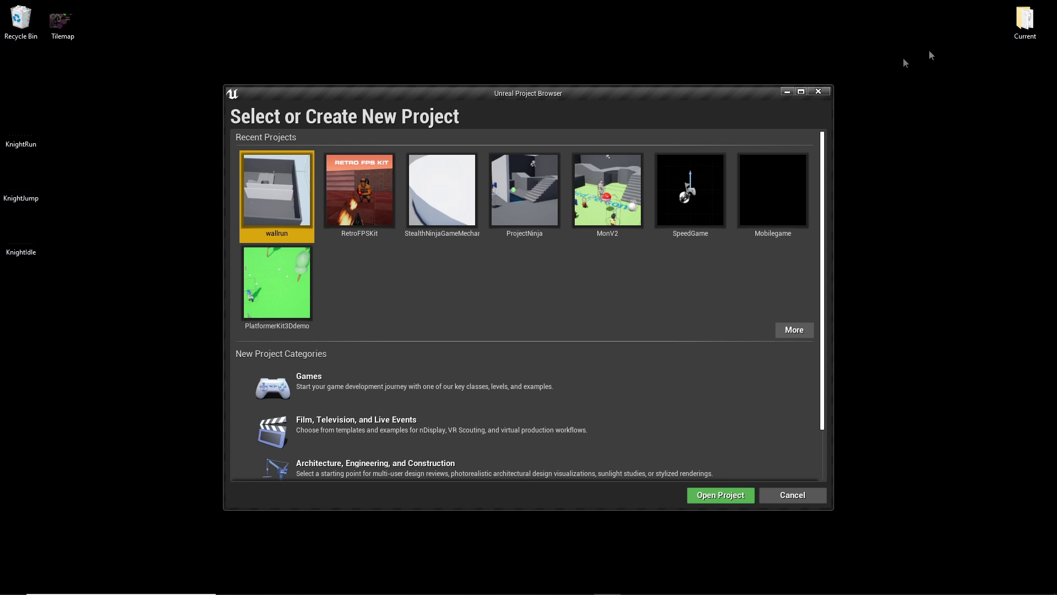
Create the platformerpoject Blueprint project from Games > 2D Side Scroller, no starter content.
click(338, 388)
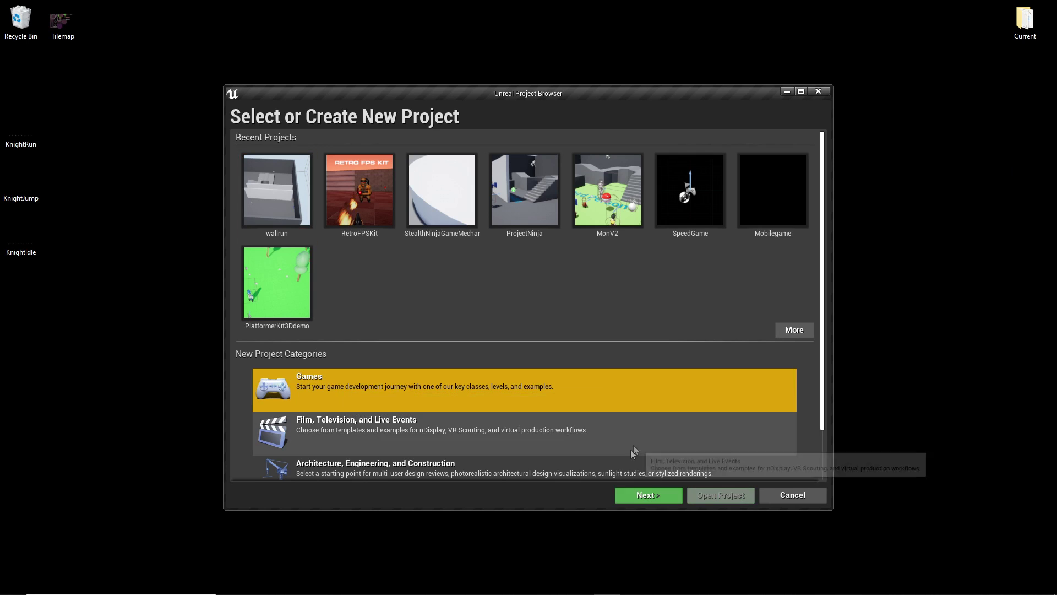
click(634, 497)
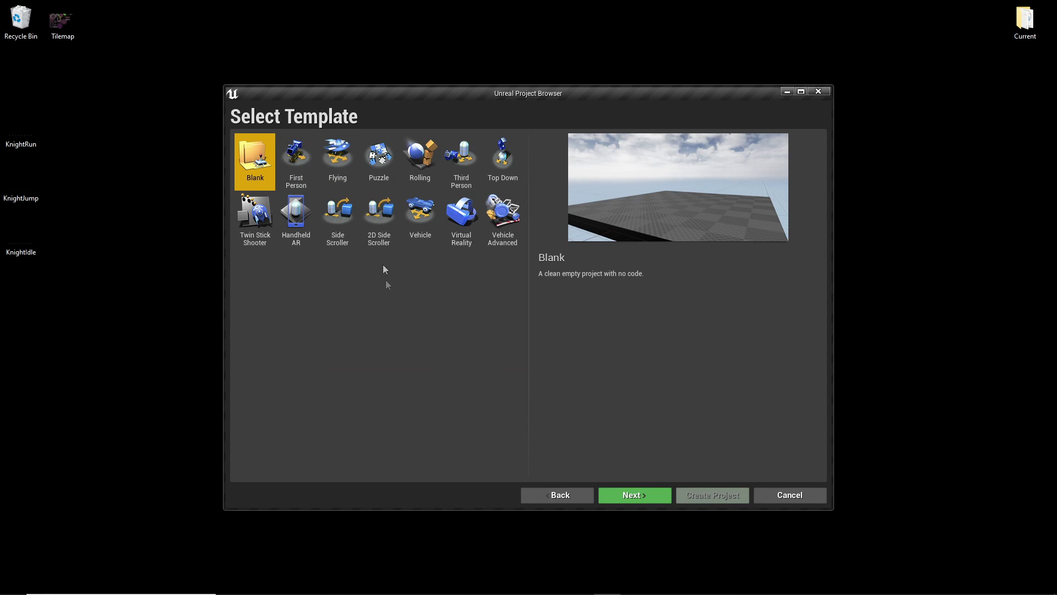
click(375, 221)
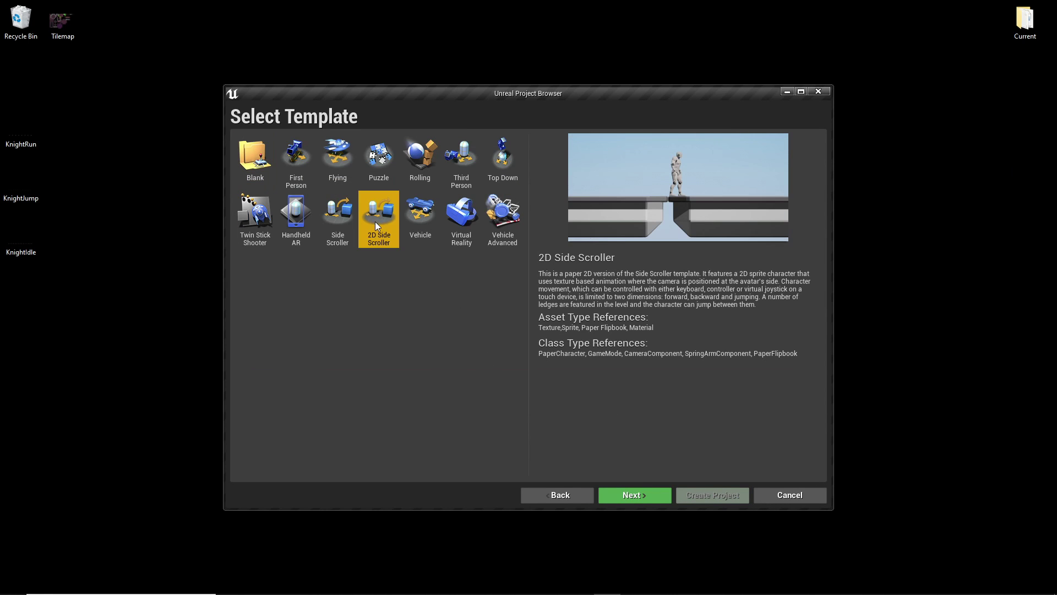
click(638, 495)
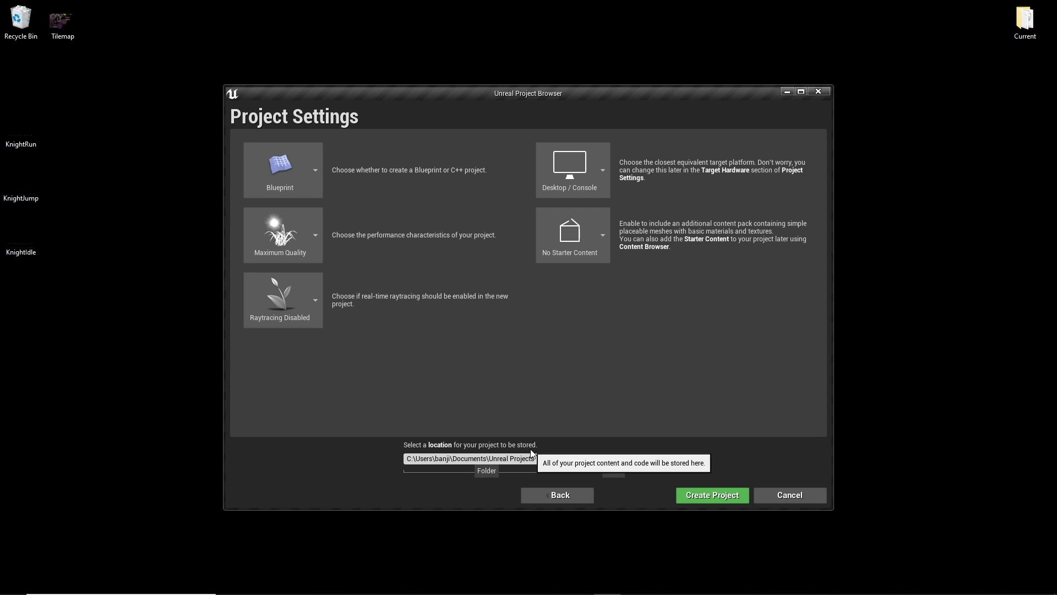
click(712, 497)
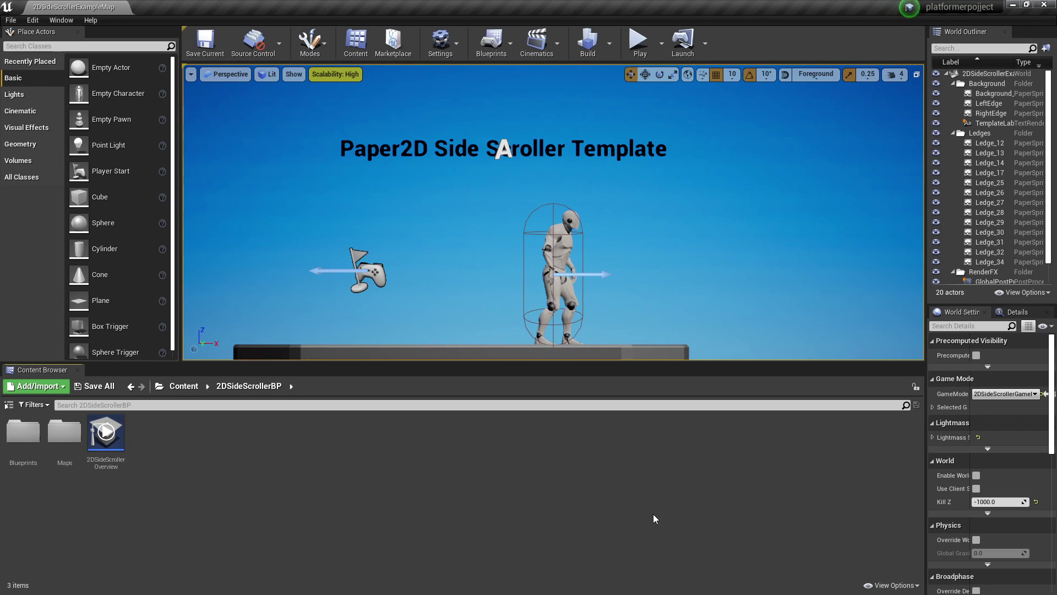
Play-test the level, running the character left and right and jumping across the ledges.
click(639, 43)
key(Right)
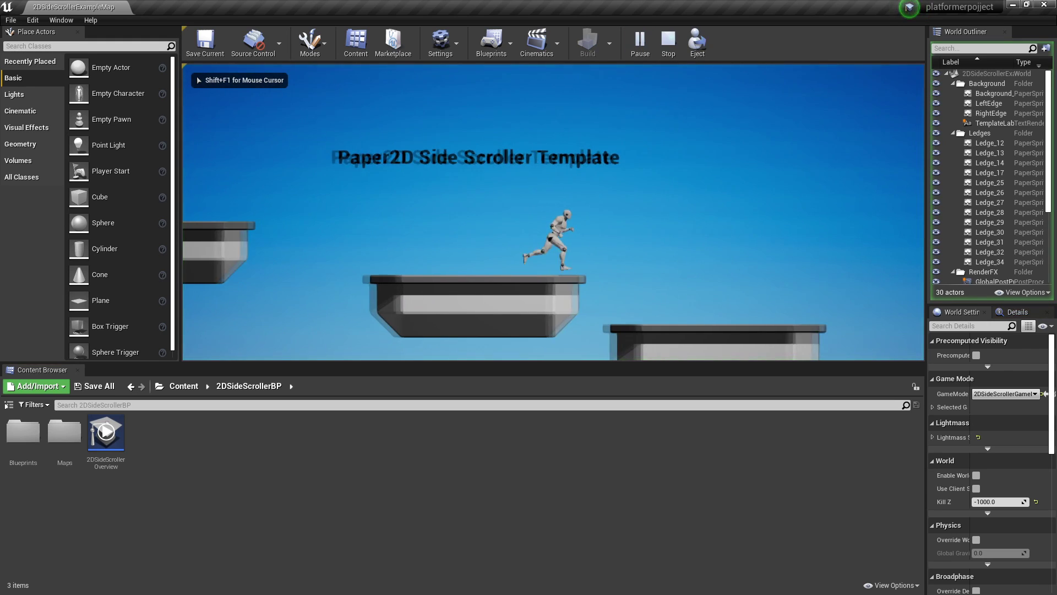
key(space)
key(Left)
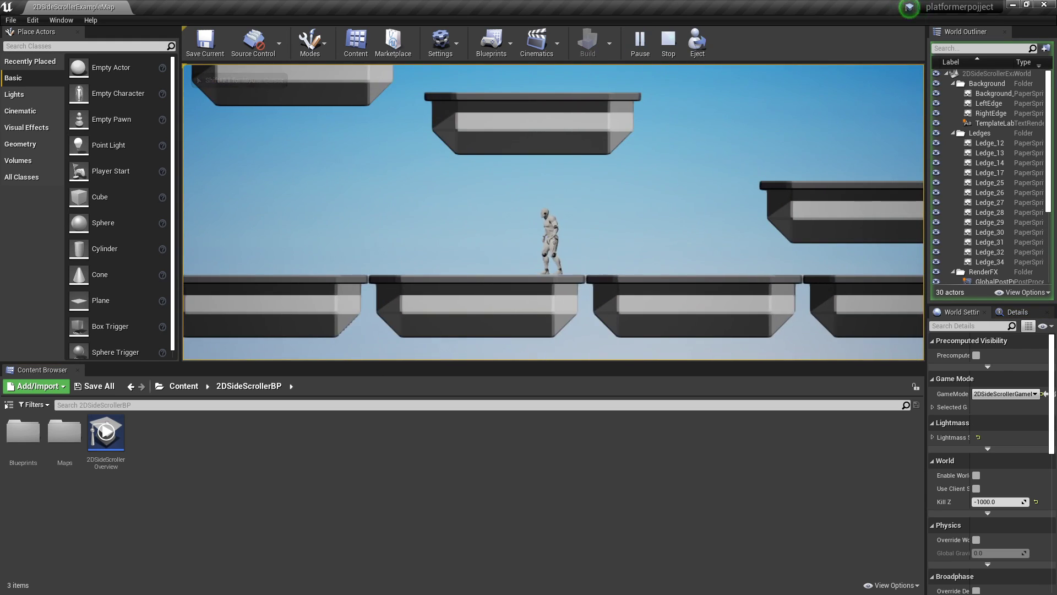
key(Right)
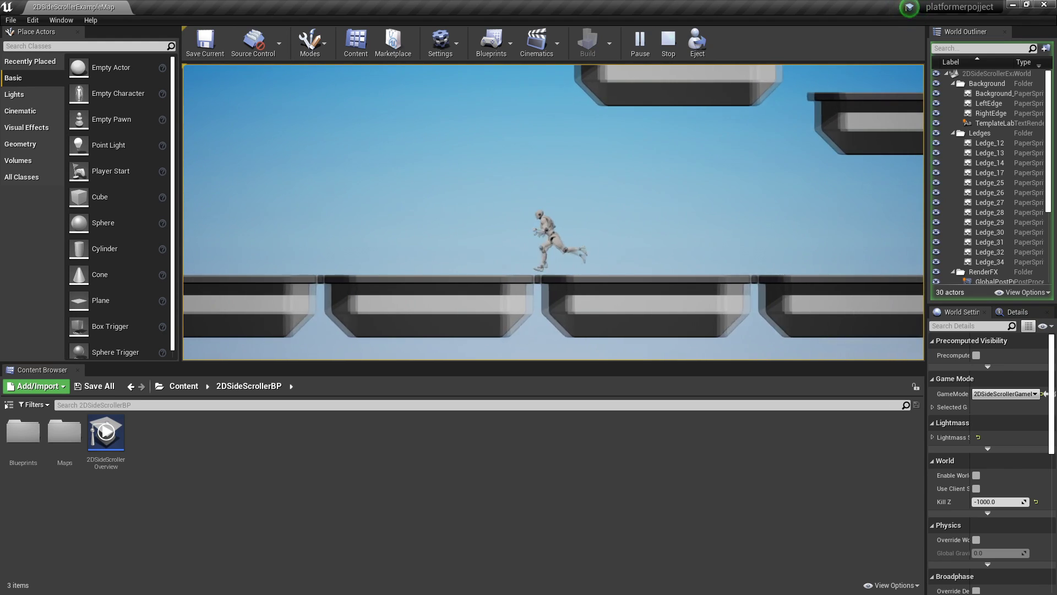
key(space)
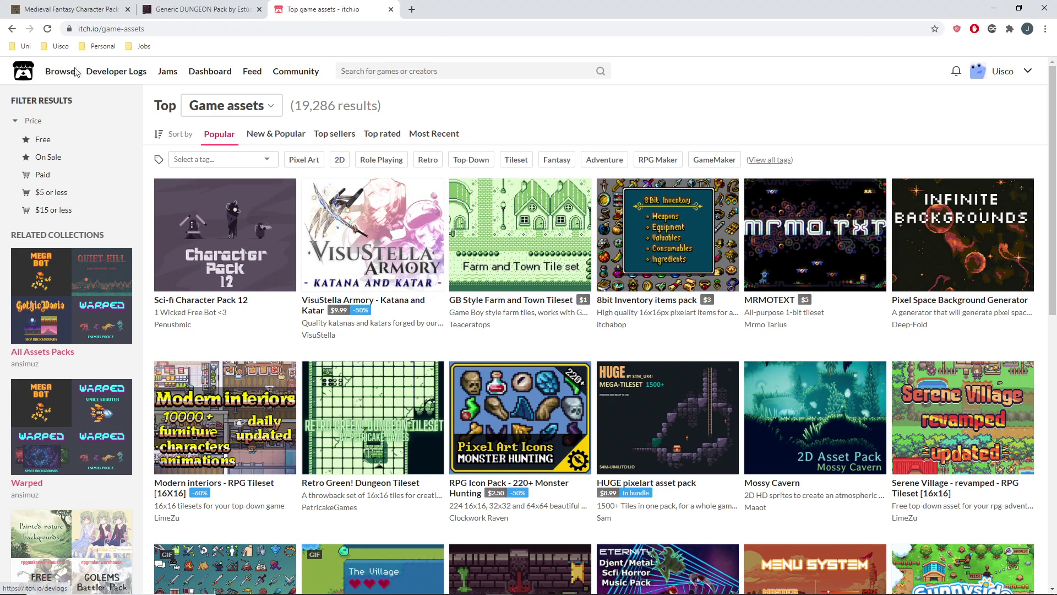
Filter itch.io game assets by the 2D tag, then go to the Medieval Fantasy Character Pack page.
mouse_move(62, 79)
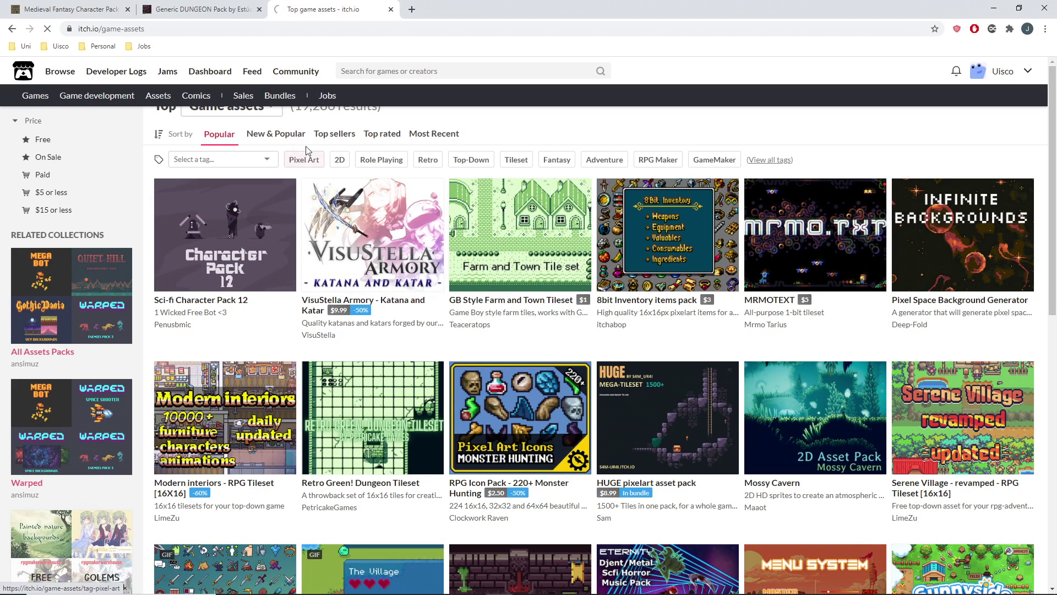
click(339, 161)
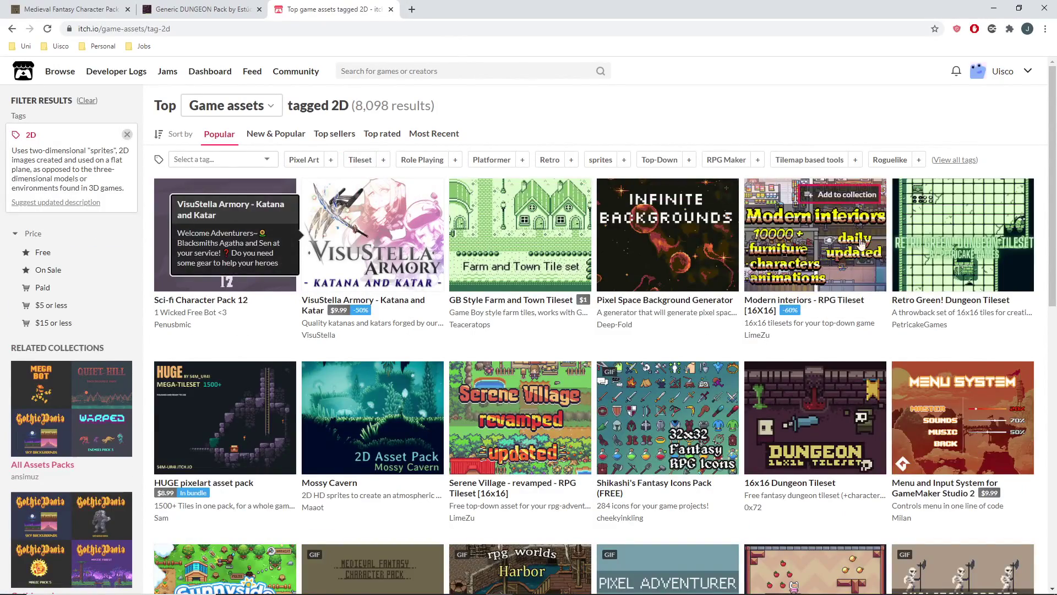
scroll(643, 284, down, 4)
scroll(644, 285, down, 4)
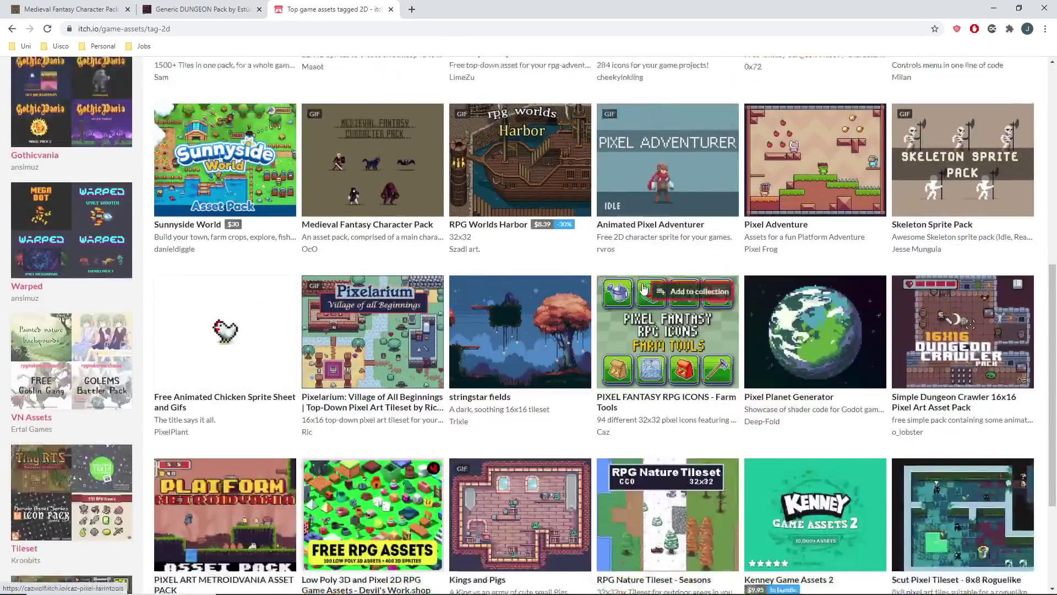
key(ctrl+Tab)
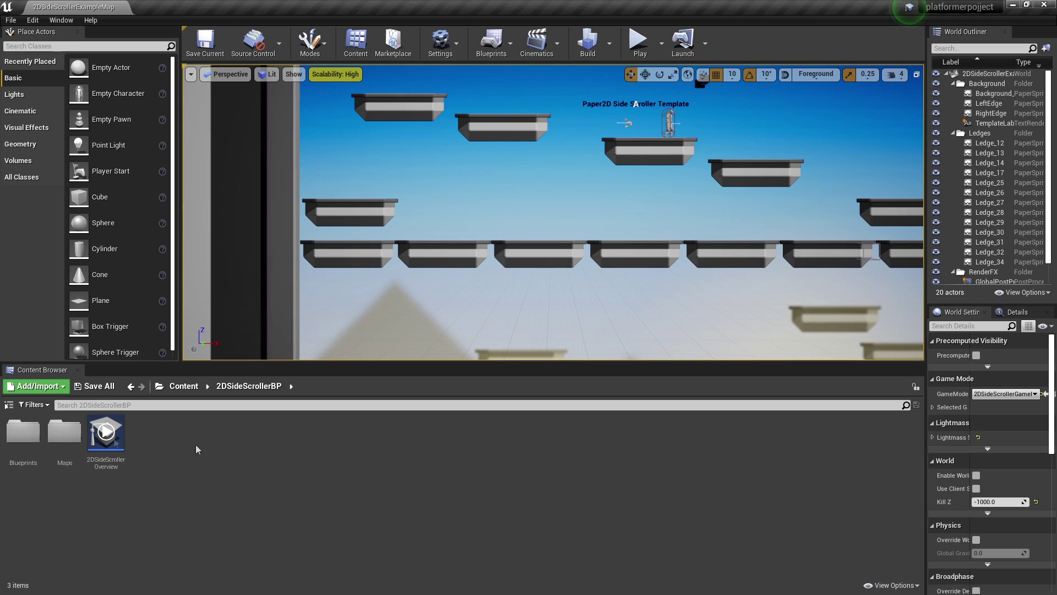
Create a 2dcharacter folder under 2DSideScrollerBP in the Content Browser and open it.
click(9, 406)
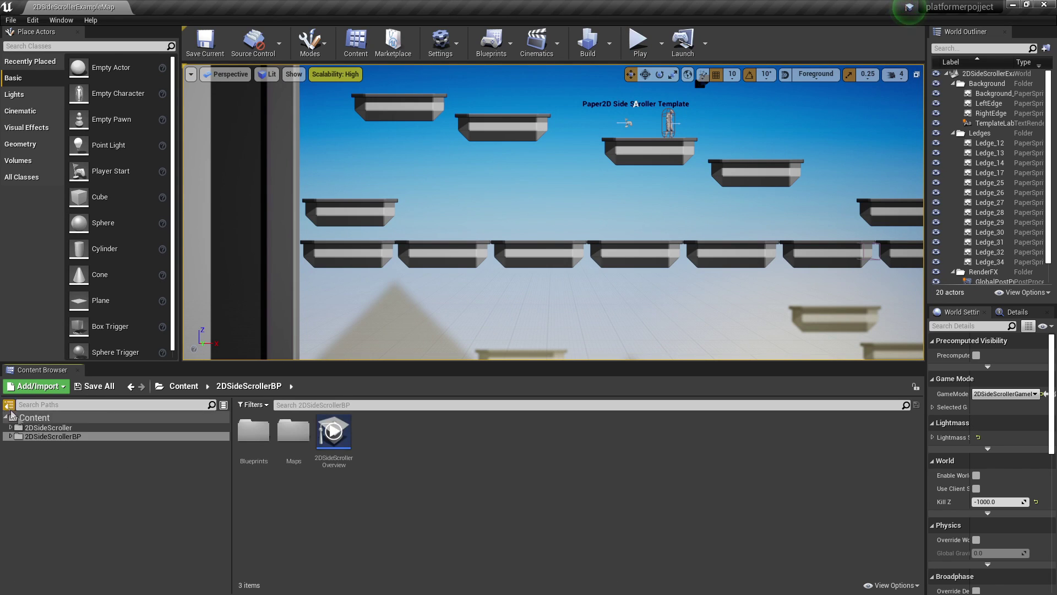
right_click(428, 464)
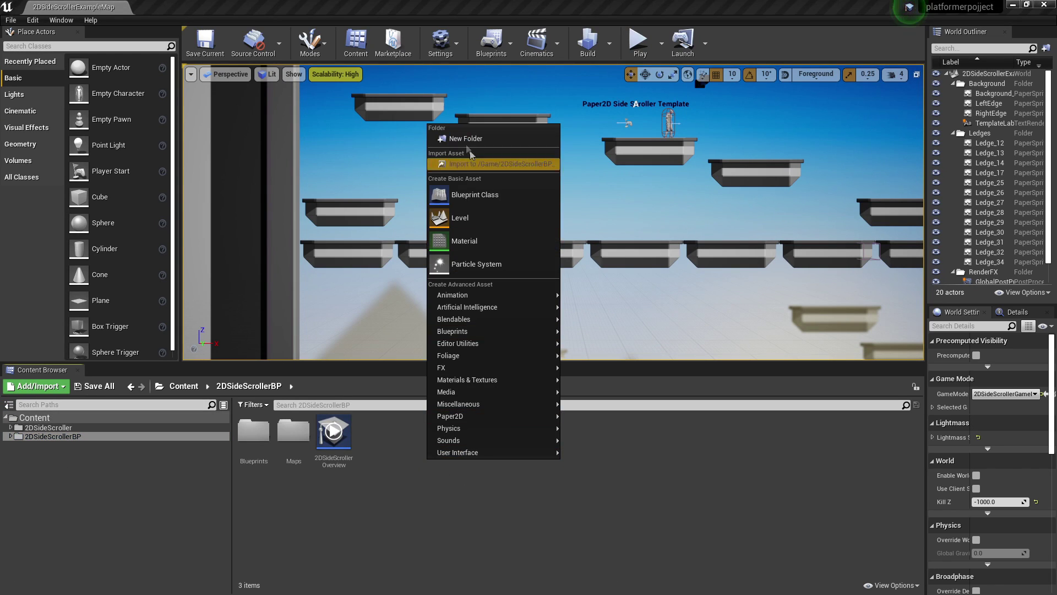
click(464, 138)
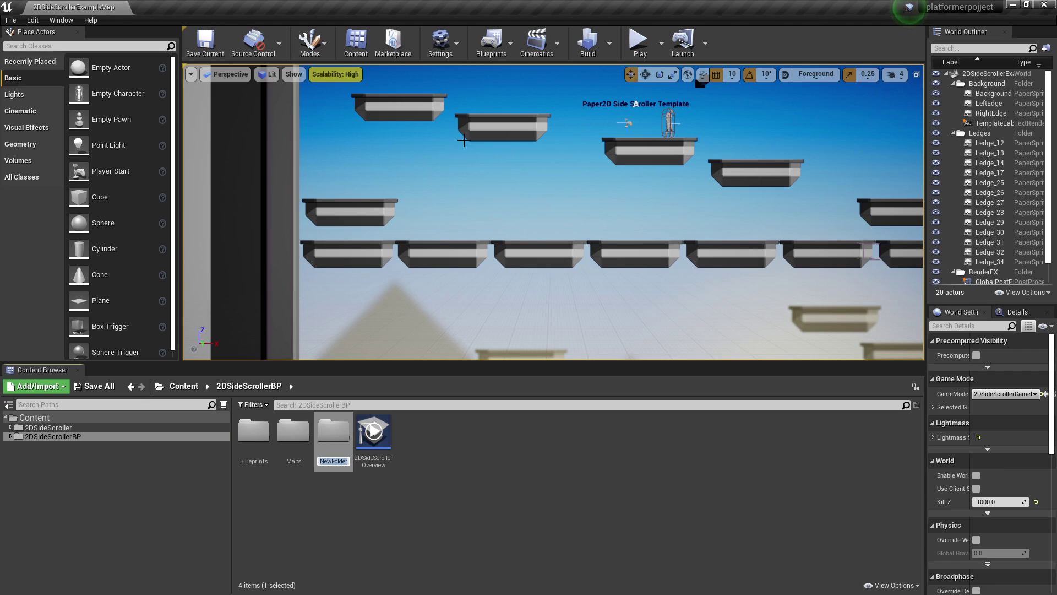
text(2dcharacter)
key(Return)
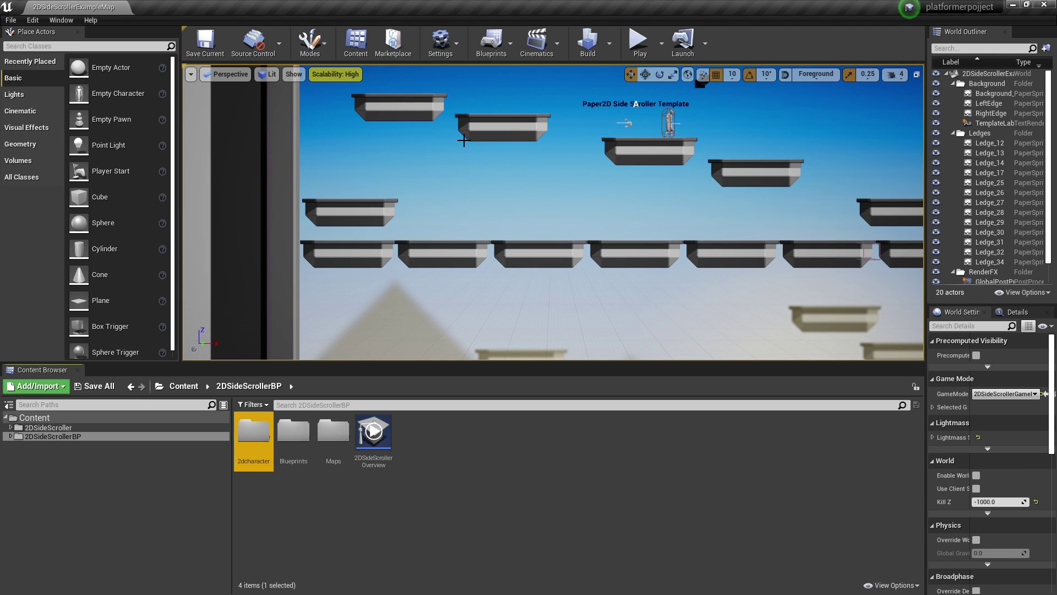
double_click(254, 432)
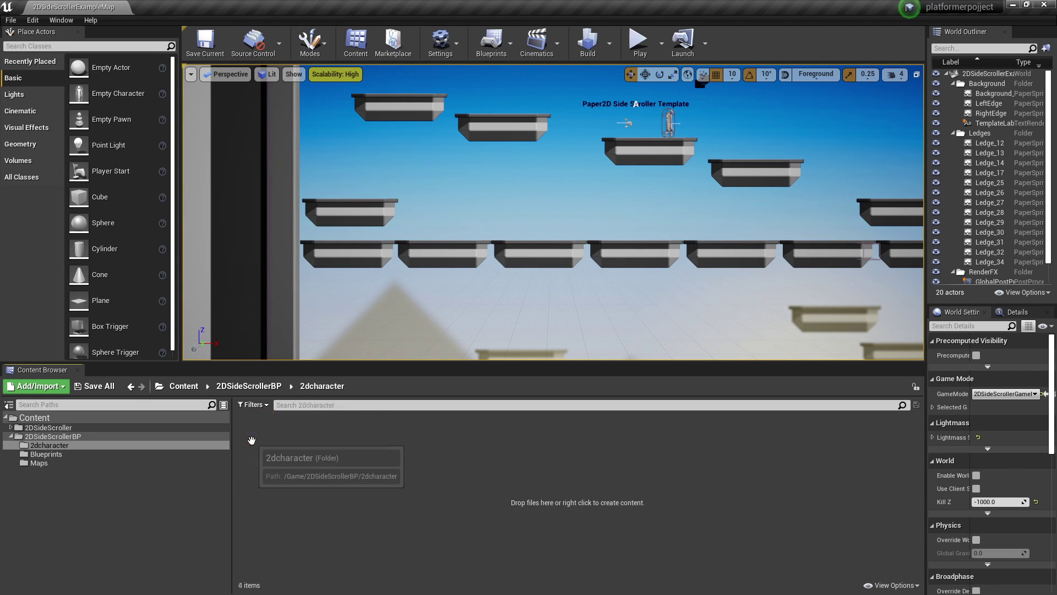
Import the KnightRun, KnightJump and KnightIdle PNGs from the desktop into 2dcharacter.
click(1028, 4)
drag(67, 127, 443, 447)
key(super+Up)
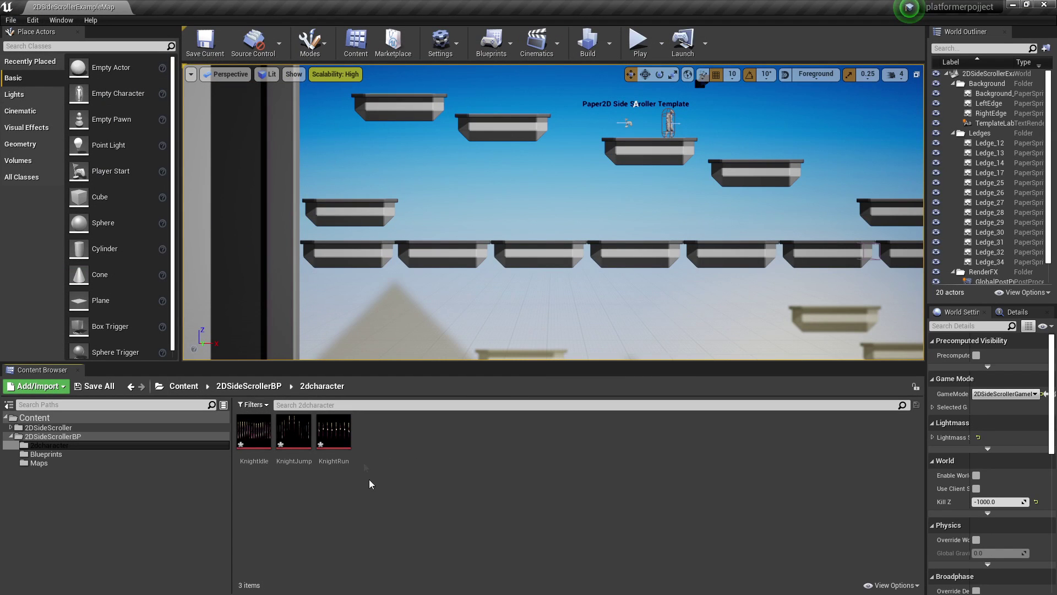
Apply Paper2D texture settings to KnightIdle, KnightJump and KnightRun via Sprite Actions.
click(254, 435)
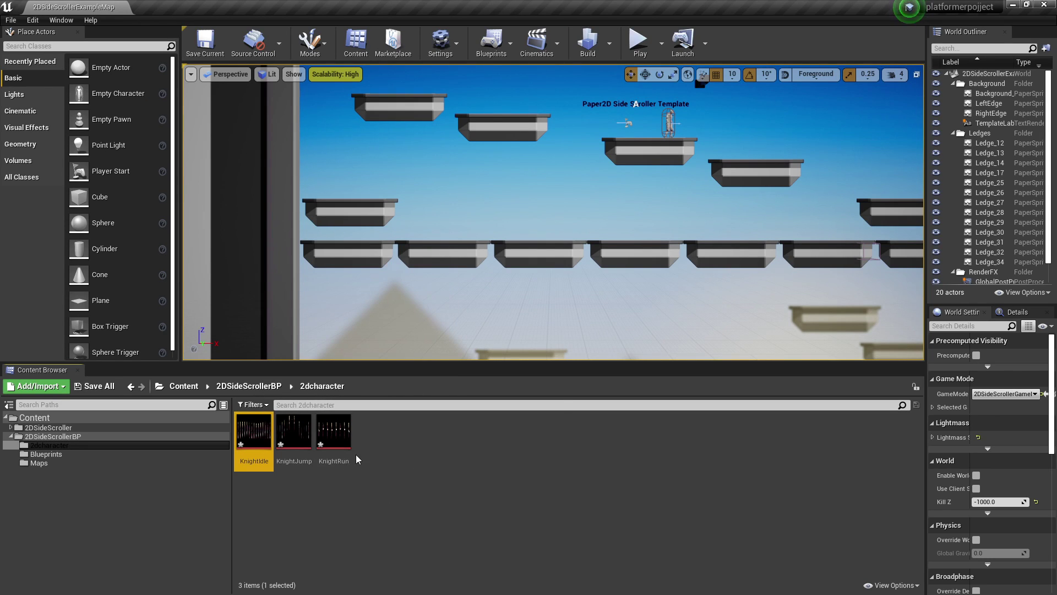
shift+click(346, 436)
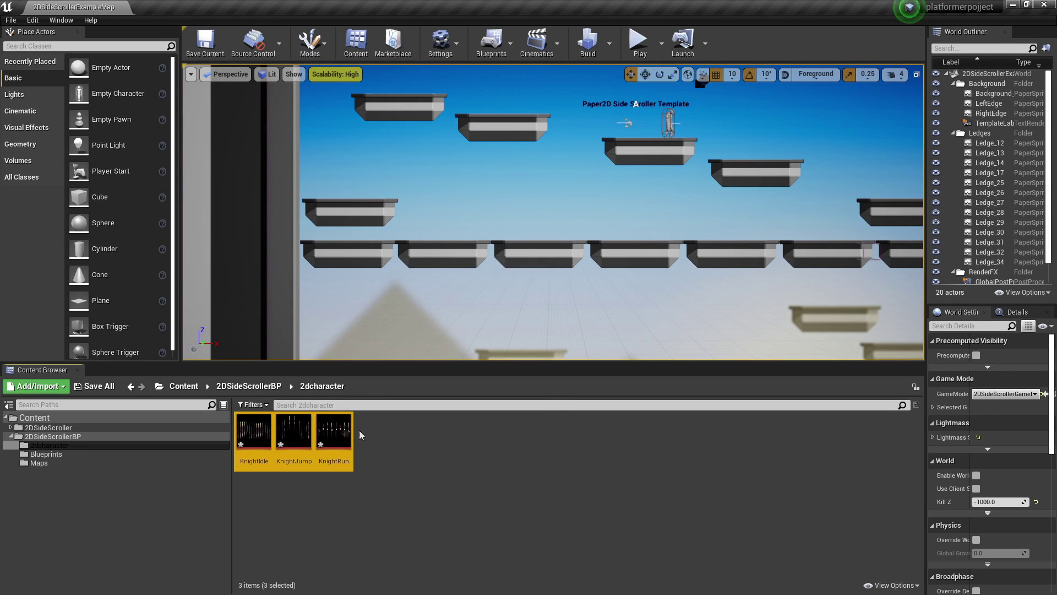
right_click(343, 444)
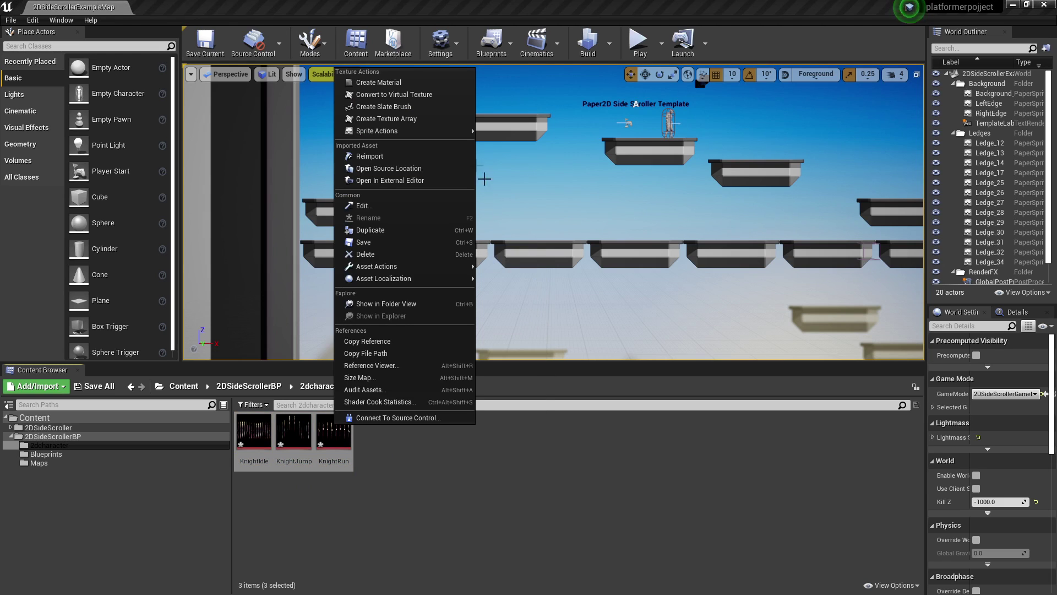
mouse_move(447, 135)
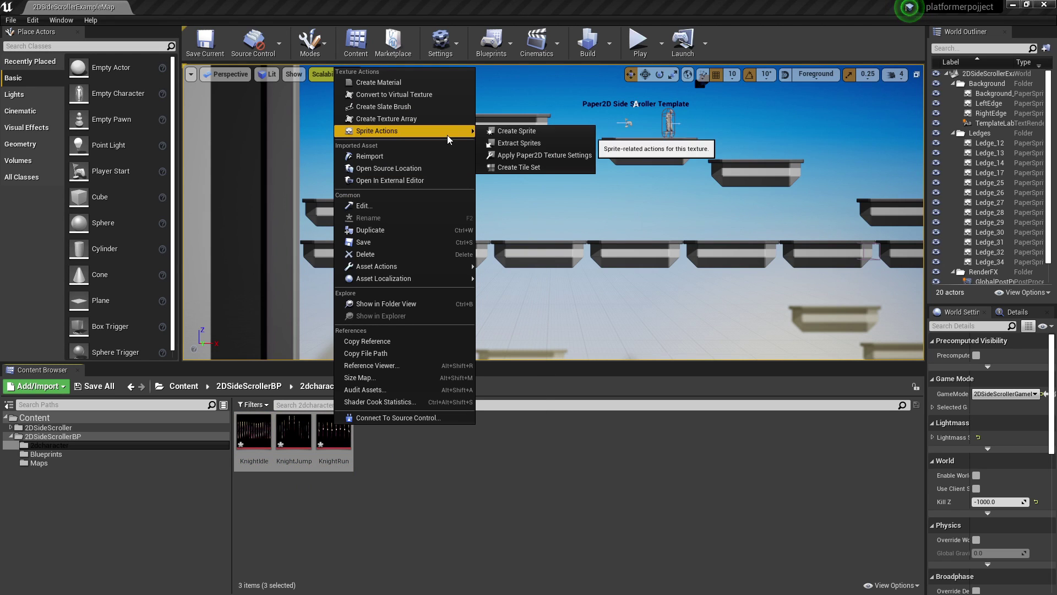
click(534, 155)
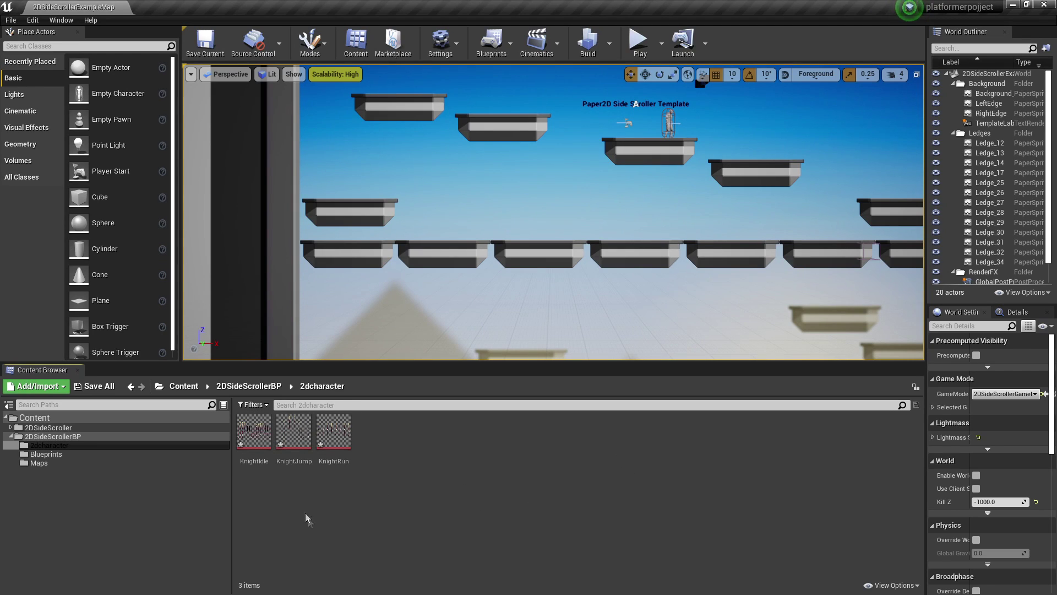
click(254, 430)
Extract sprites from the KnightIdle texture, producing KnightIdle_Sprite_0 through KnightIdle_Sprite_14.
right_click(254, 430)
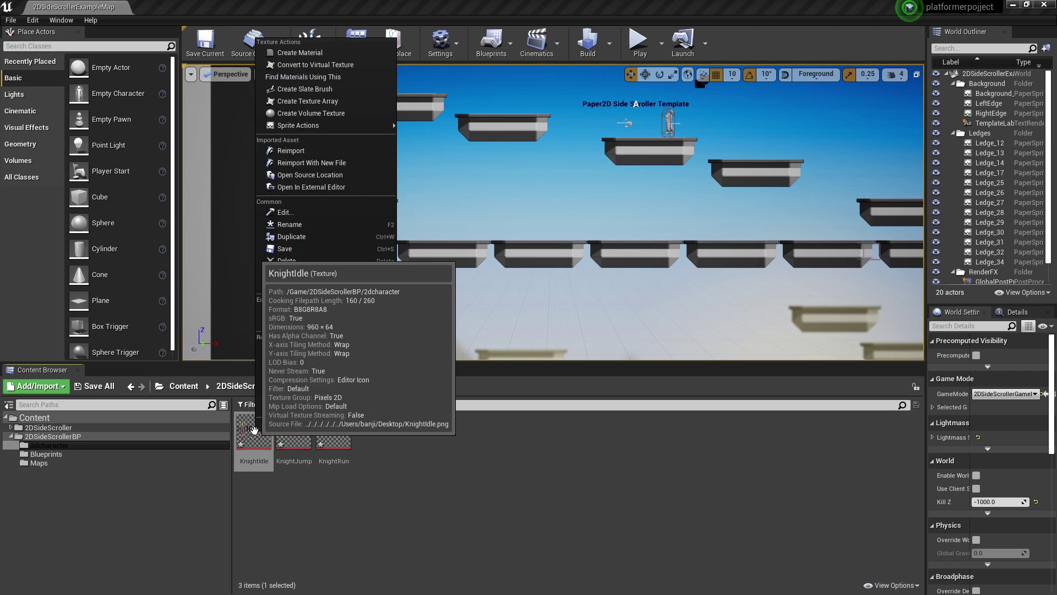
mouse_move(368, 123)
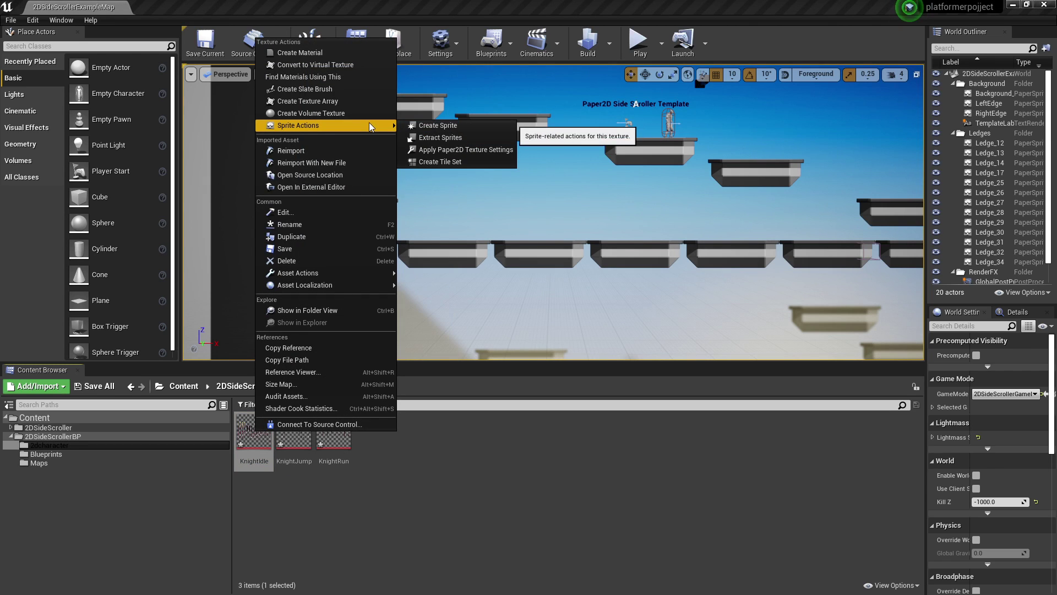
click(439, 137)
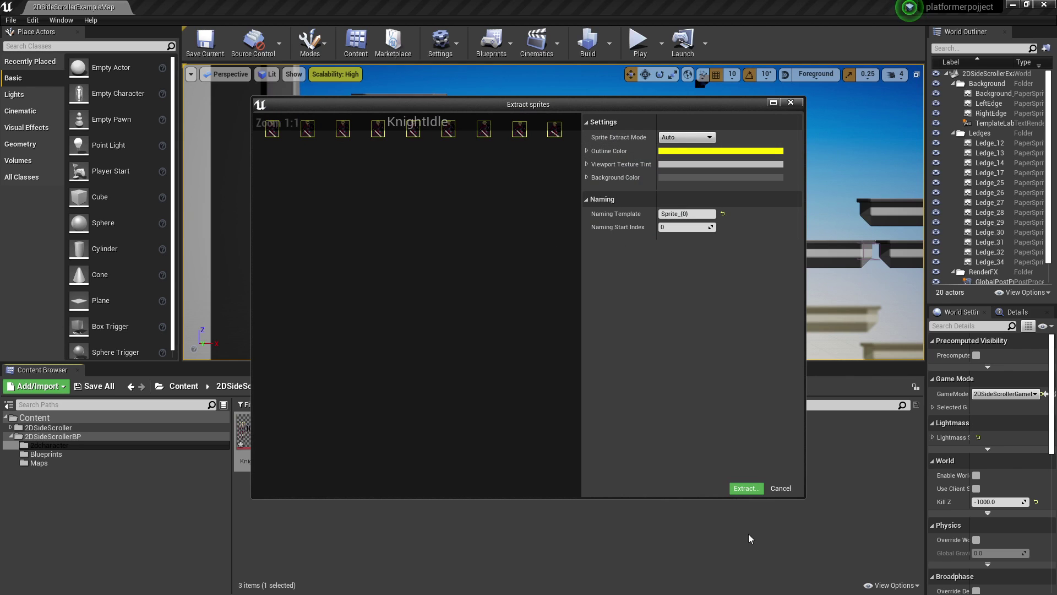
click(744, 489)
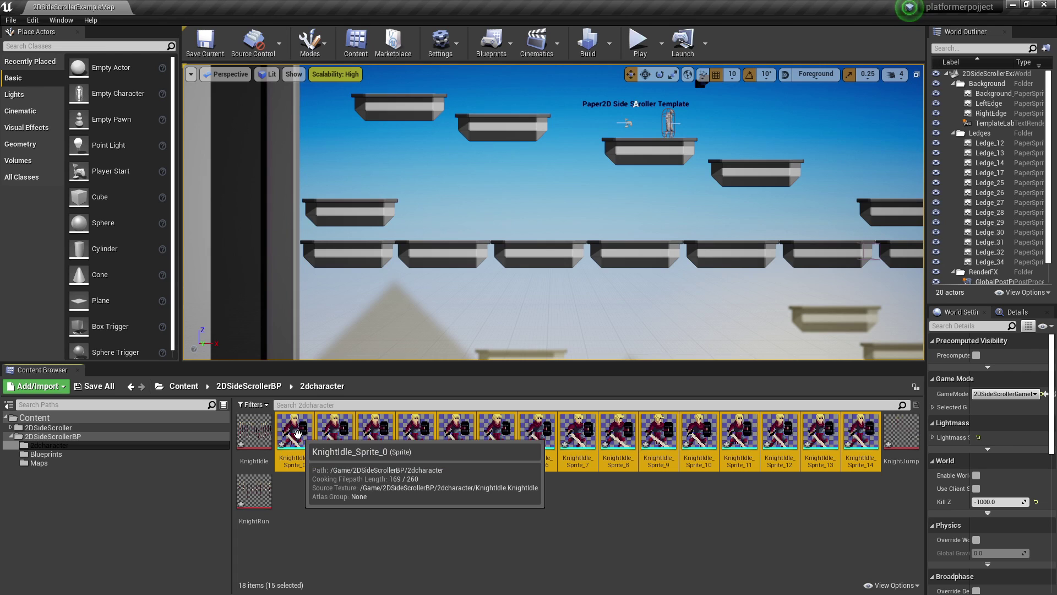
Create a flipbook named knightidleflipbook from the extracted idle sprites.
right_click(297, 436)
click(386, 179)
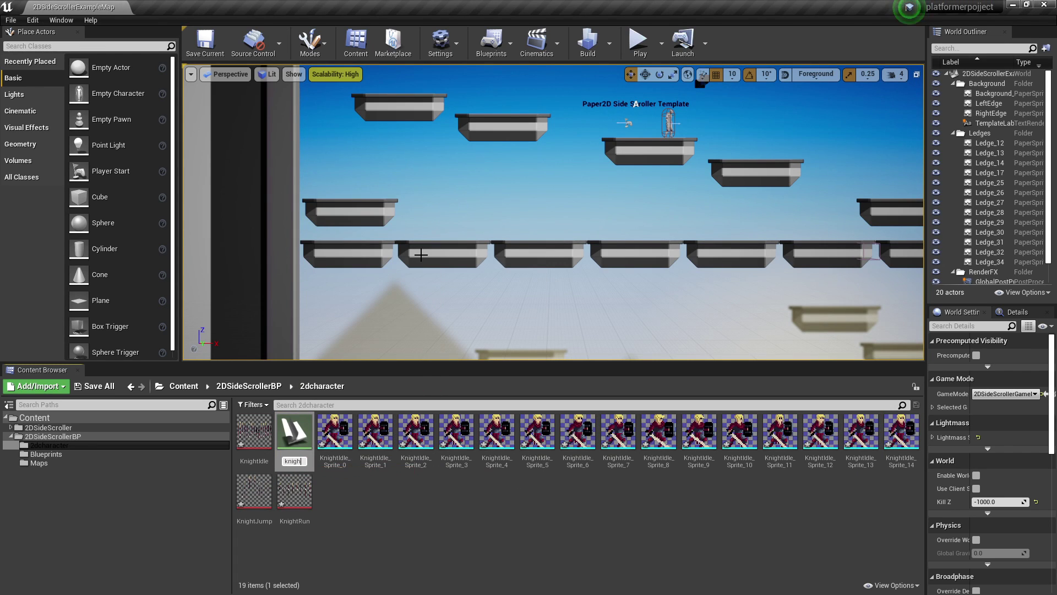
text(knightidleflipbook)
key(Return)
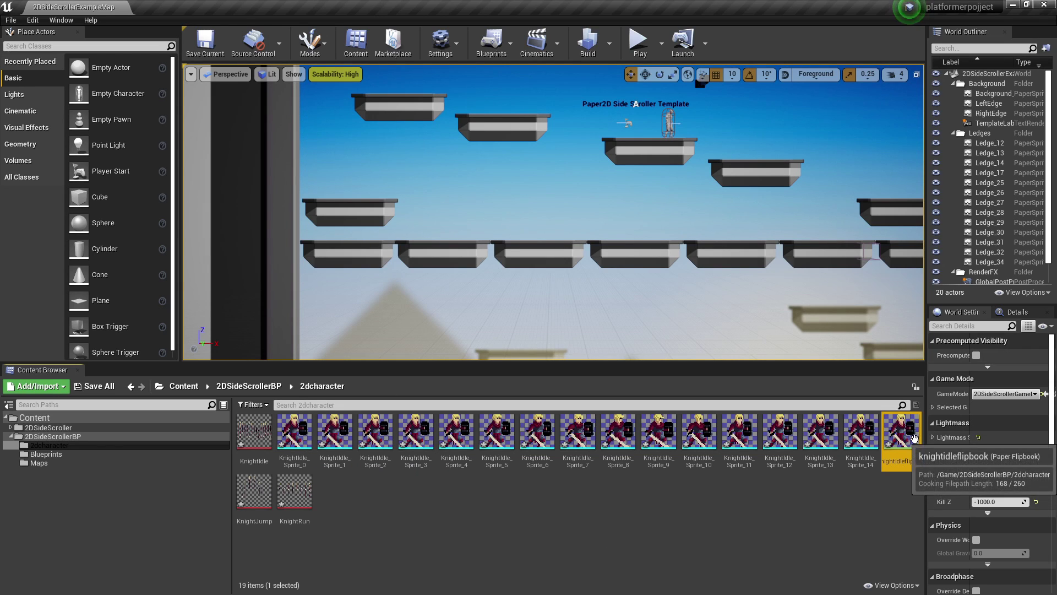
Preview knightidleflipbook in the flipbook editor, close it, and select the KnightRun texture.
double_click(902, 433)
click(446, 184)
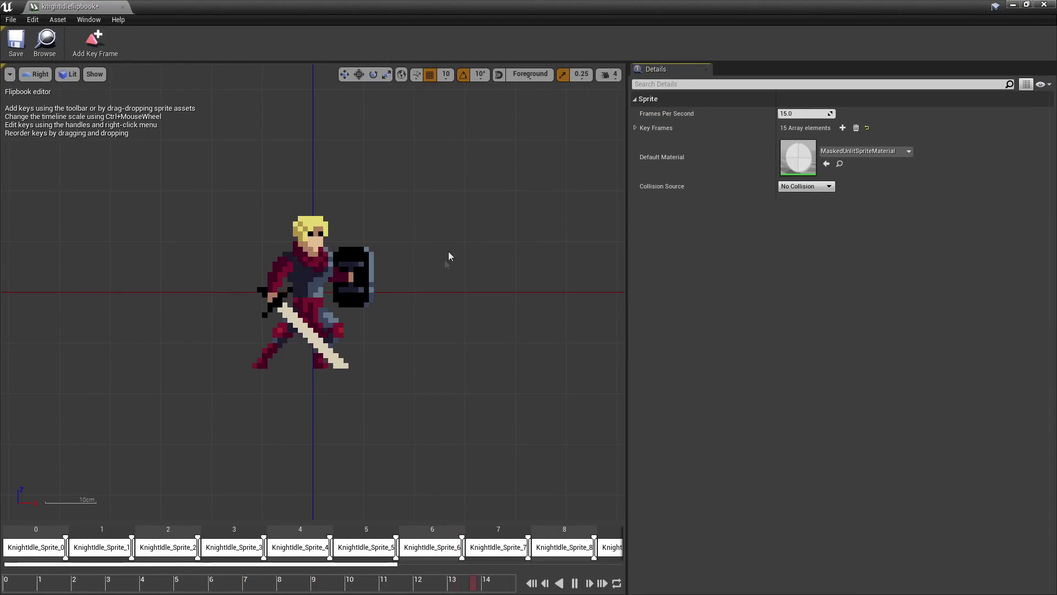
click(1046, 5)
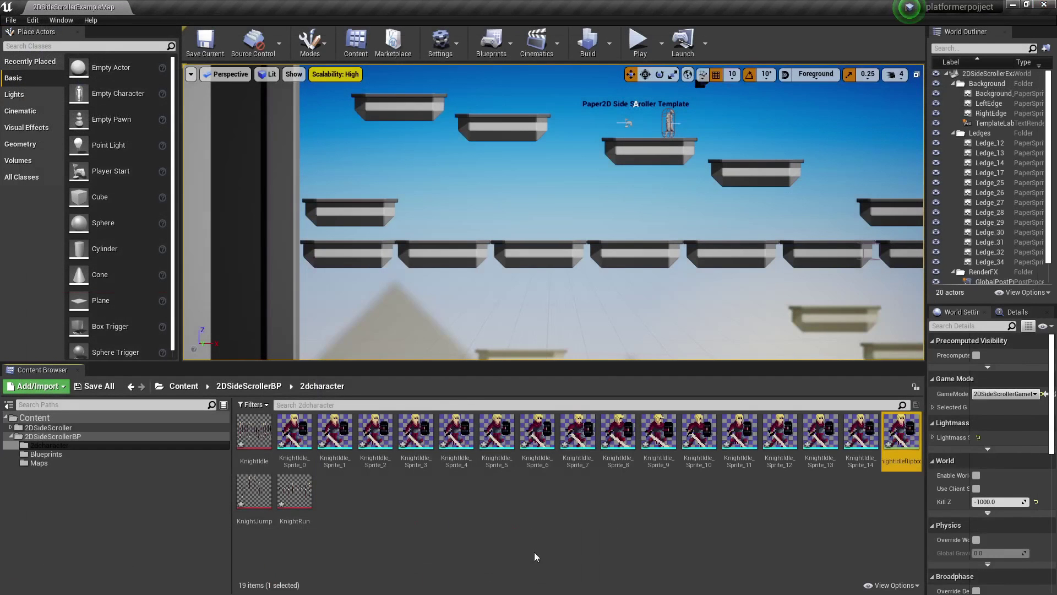
click(465, 506)
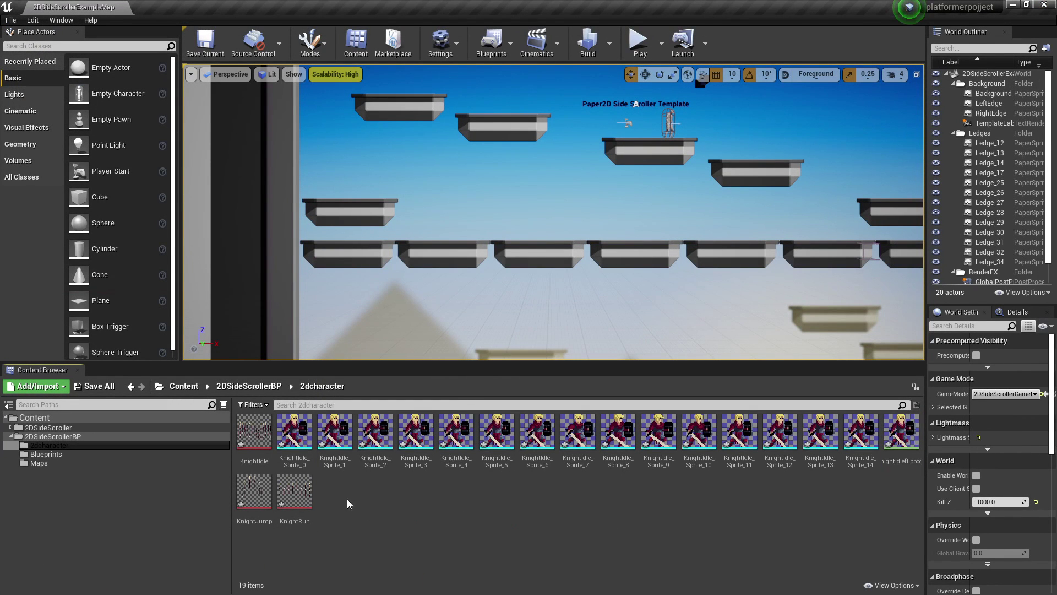
click(308, 495)
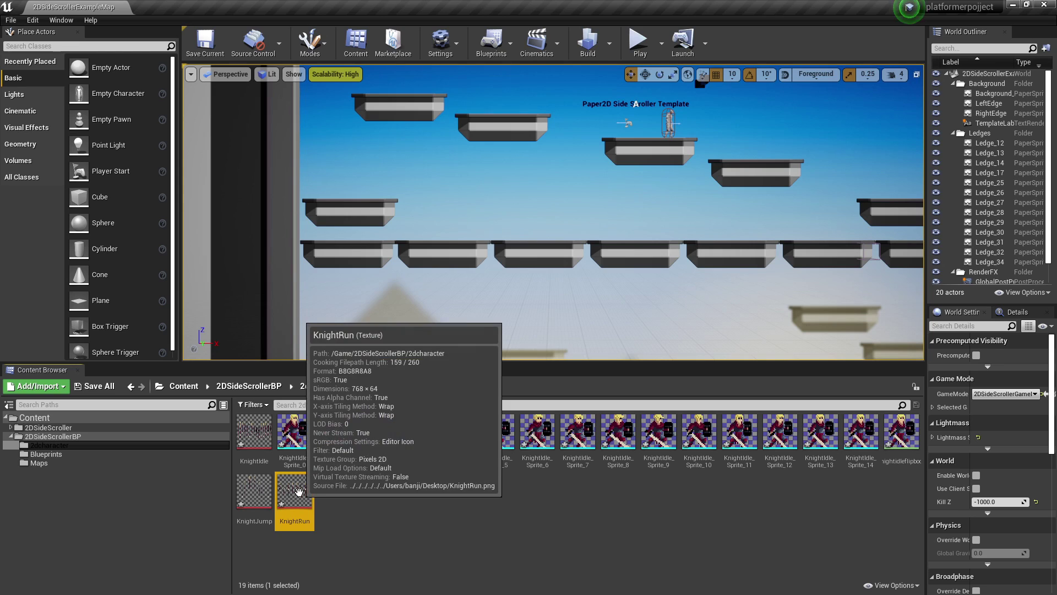
Extract the KnightRun sheet into eight separate run sprites.
right_click(299, 488)
mouse_move(418, 184)
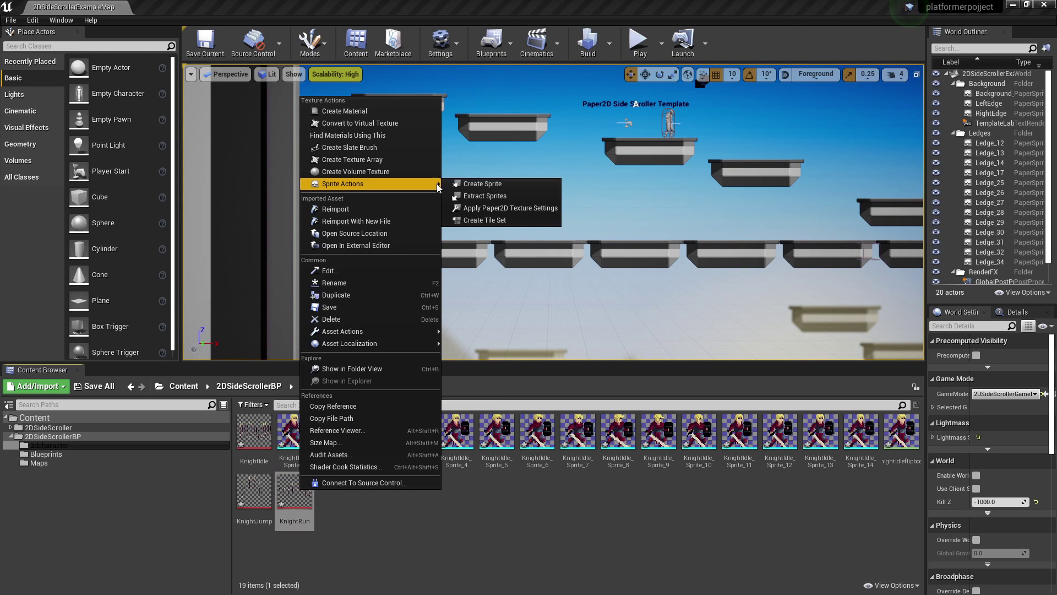
click(487, 197)
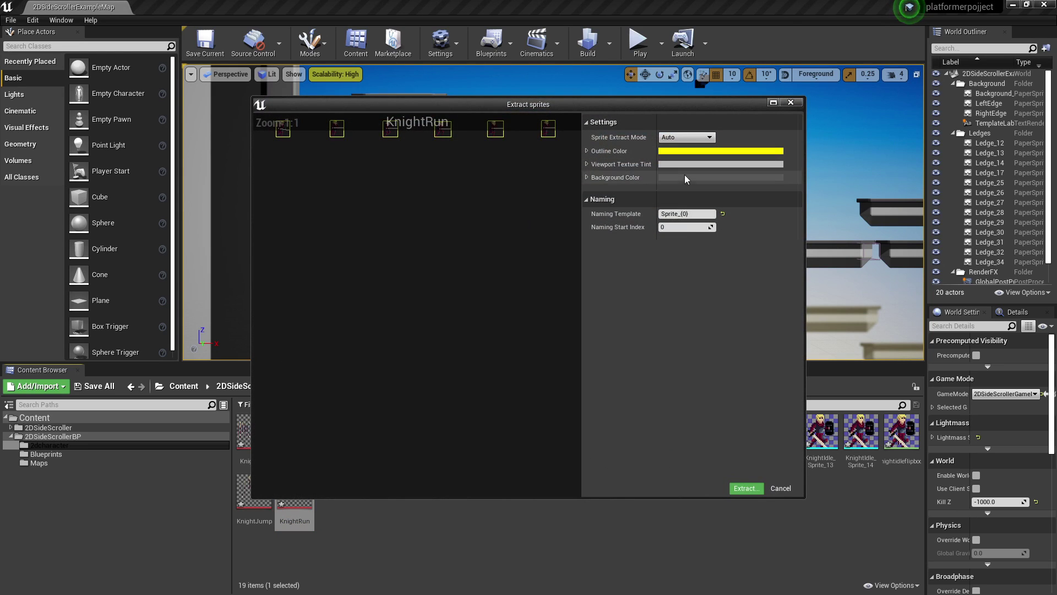
click(746, 488)
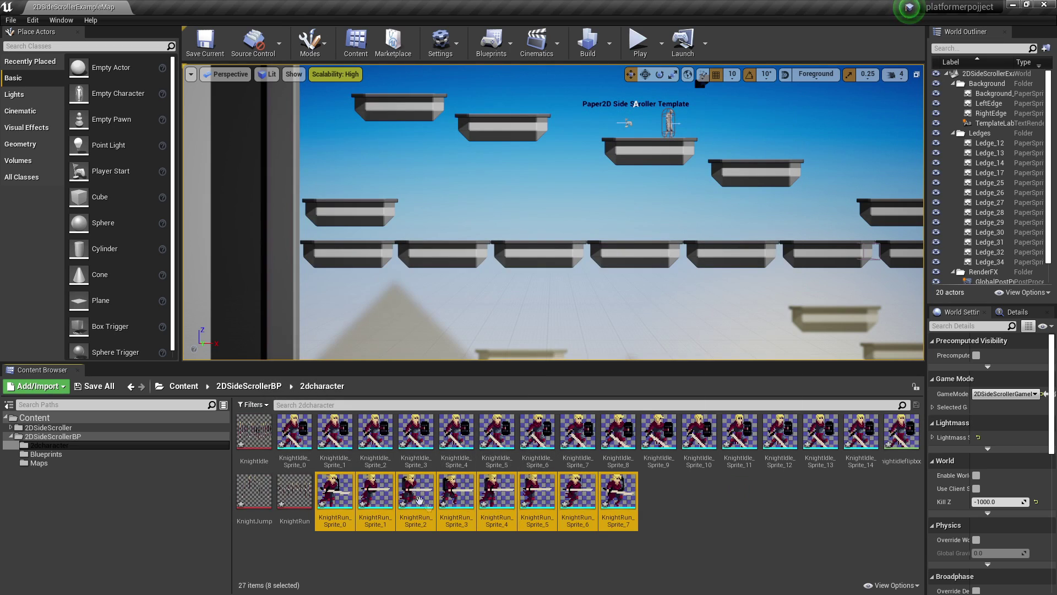
Build the KnightRun1 flipbook from the run sprites and open it for preview.
right_click(337, 492)
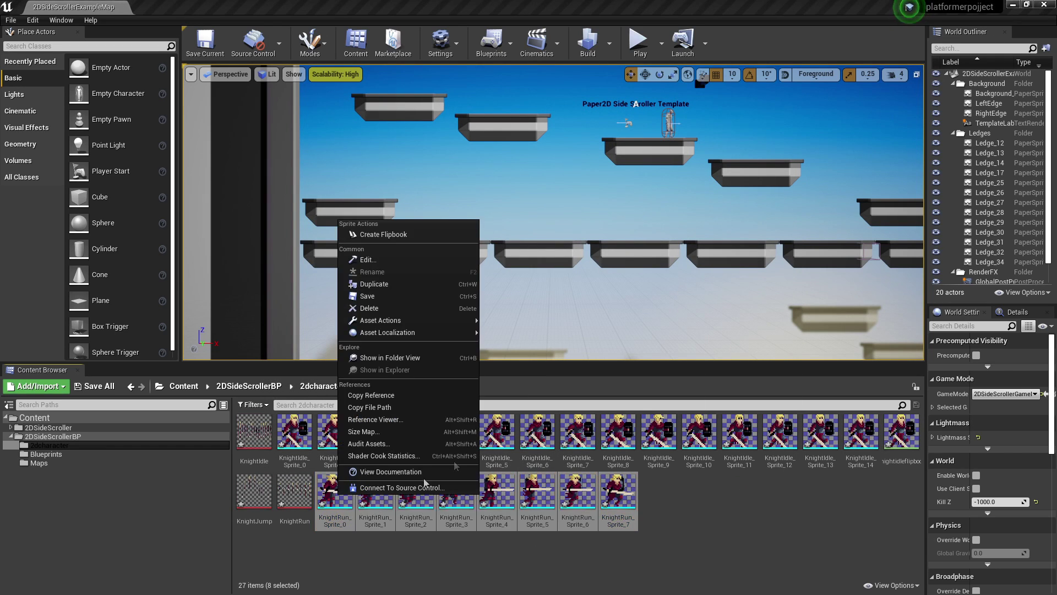
click(391, 237)
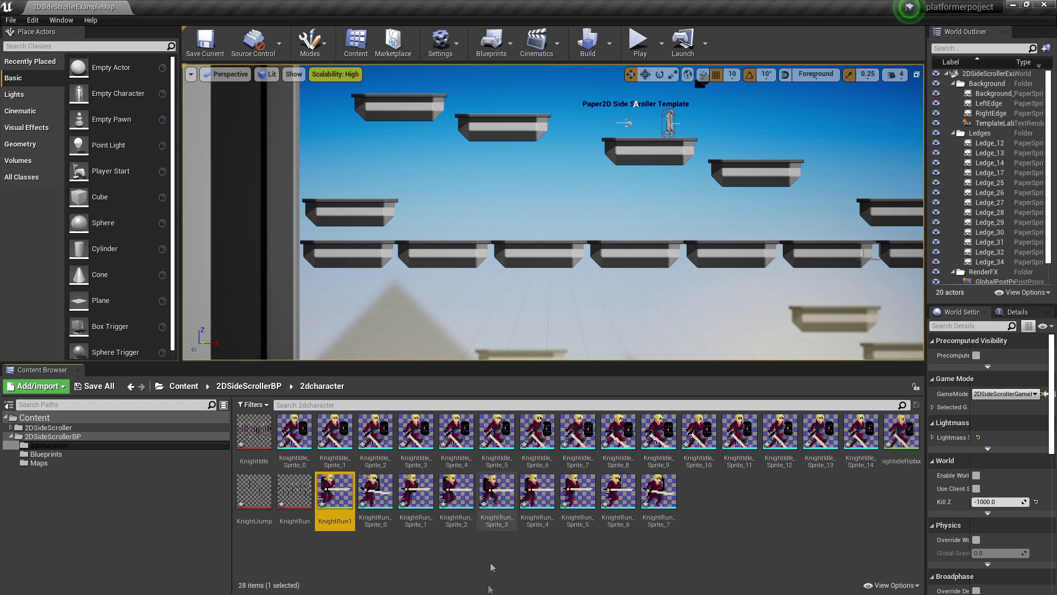
double_click(329, 498)
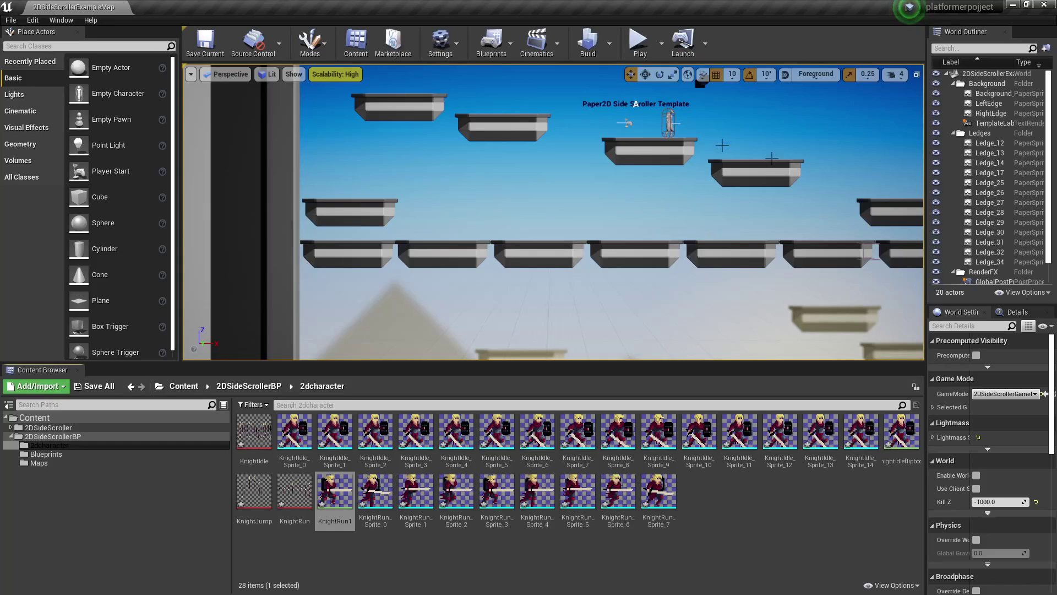
Open the 2DSideScrollerCharacter Blueprint from the Blueprints folder and locate the animation Select node.
click(47, 454)
double_click(256, 438)
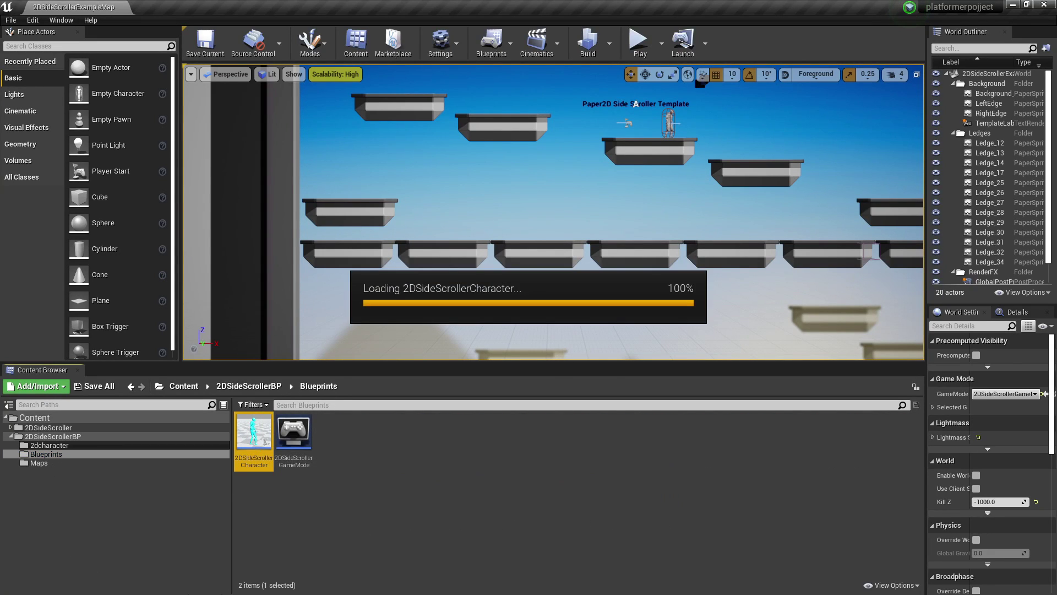
scroll(435, 297, down, 5)
scroll(435, 297, up, 3)
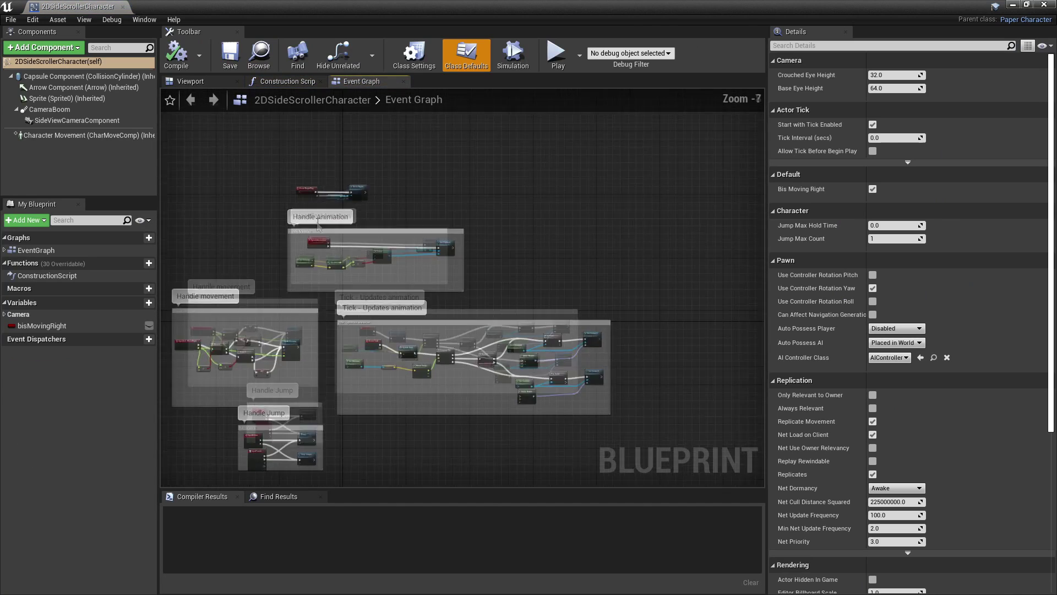
scroll(435, 297, up, 4)
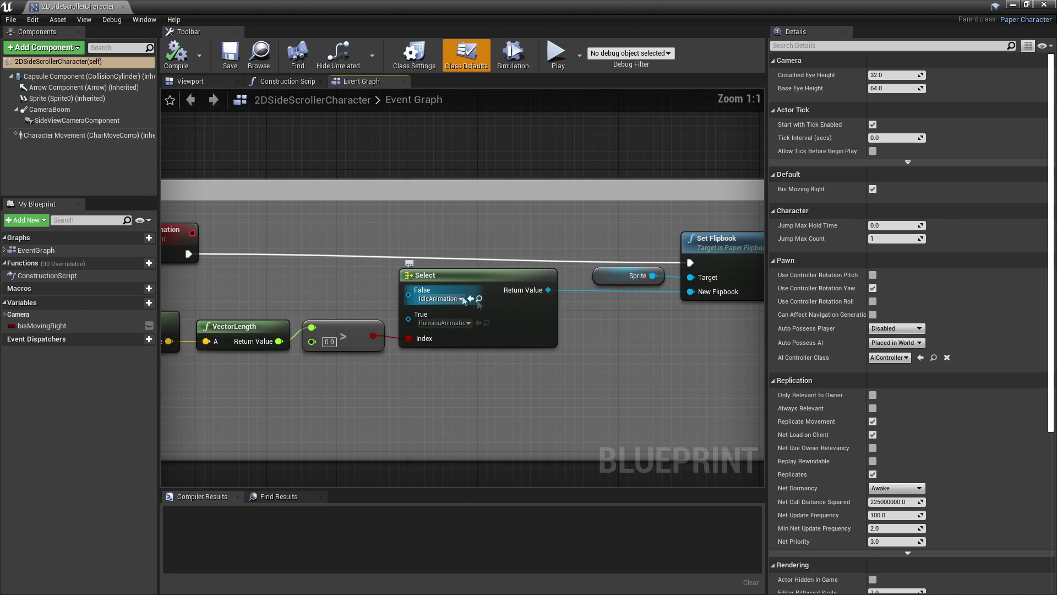
Set the Select node's idle pin to knightidleflipbook and running pin to KnightRun1.
click(444, 300)
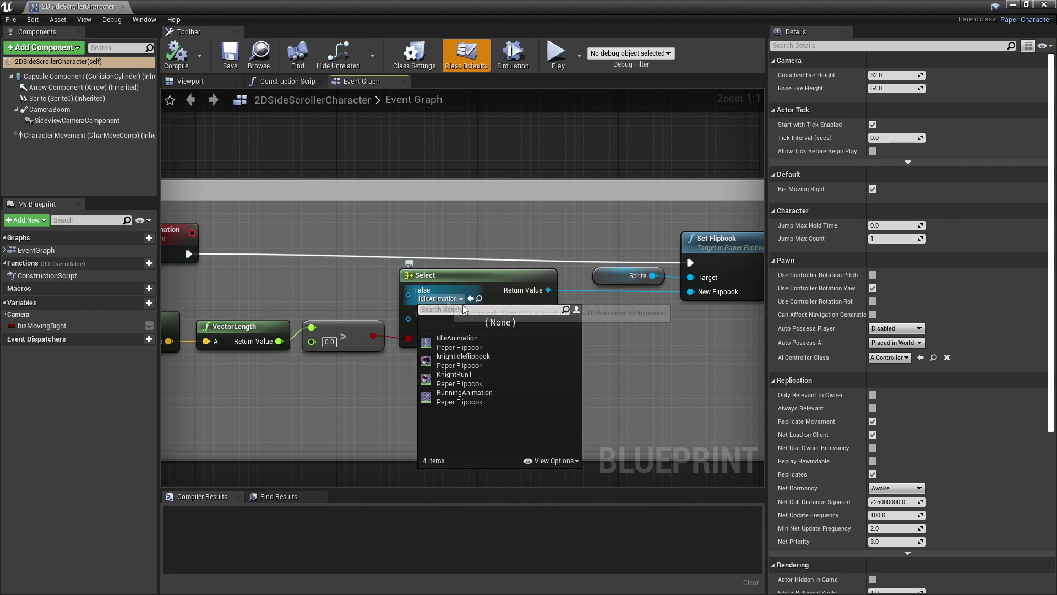
click(496, 360)
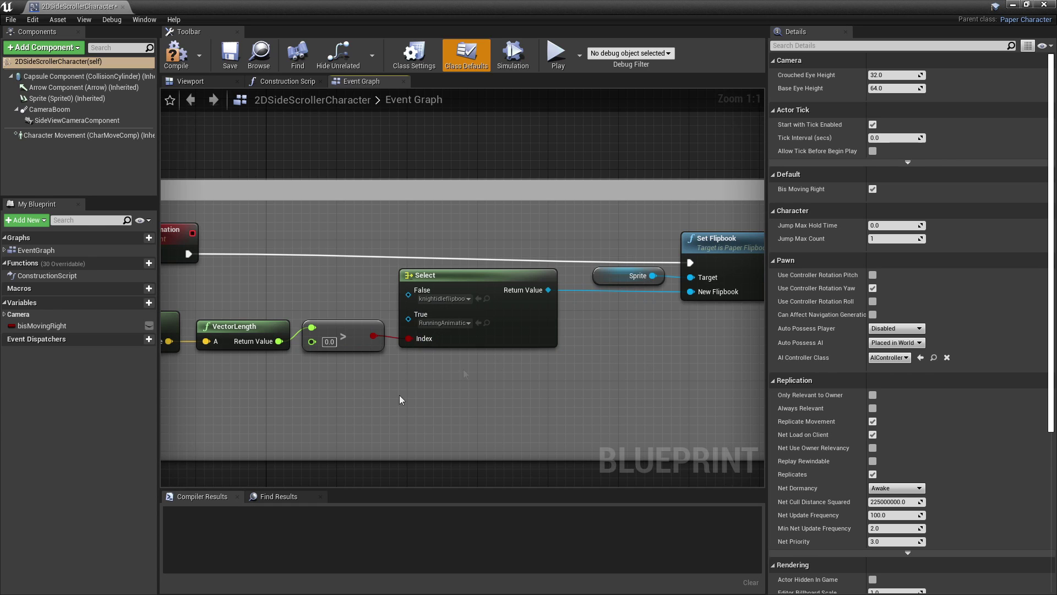
click(442, 323)
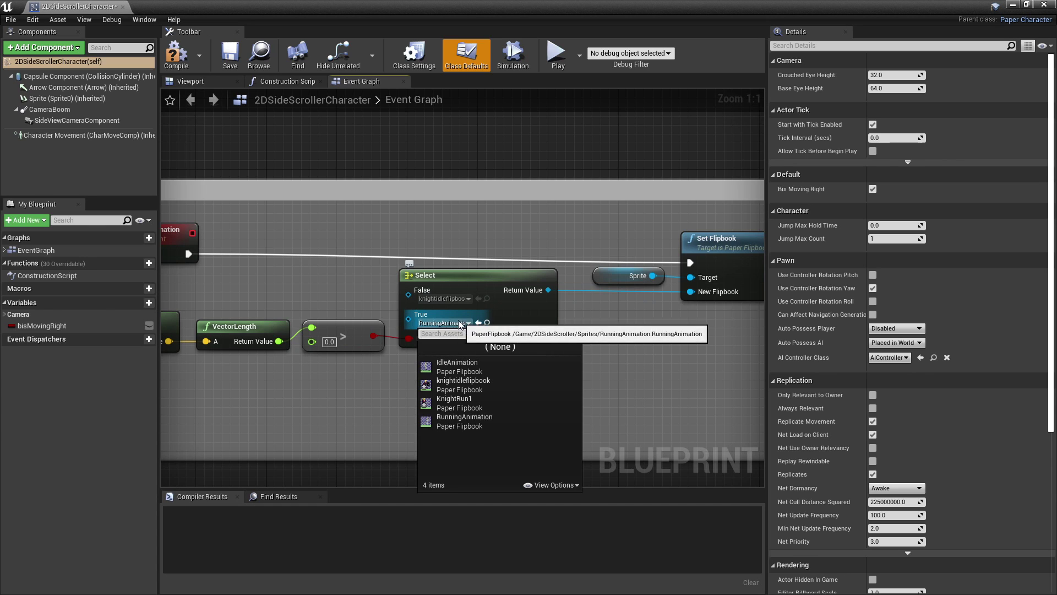
click(465, 402)
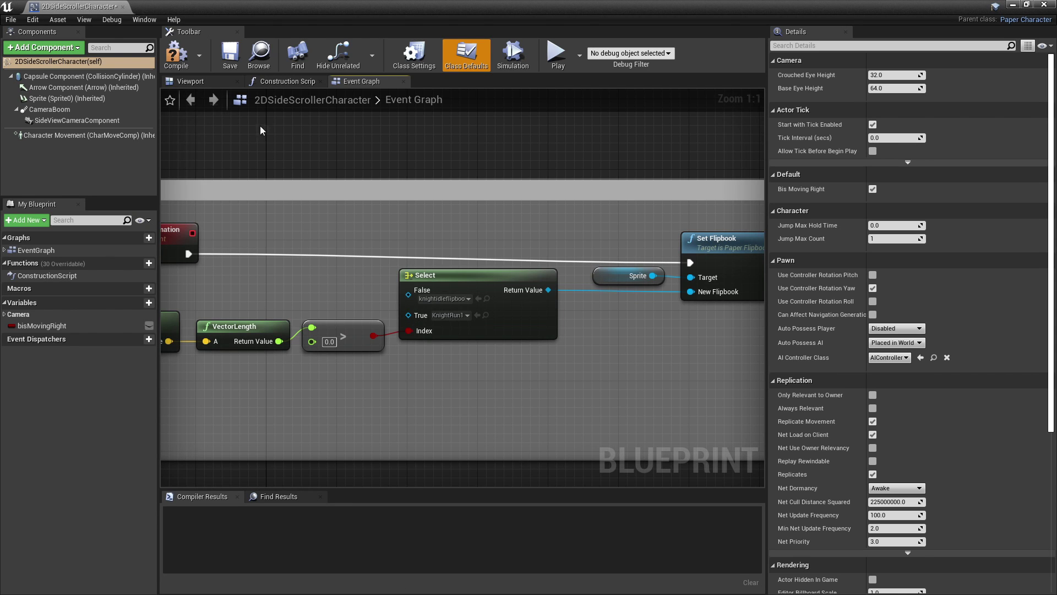
click(193, 82)
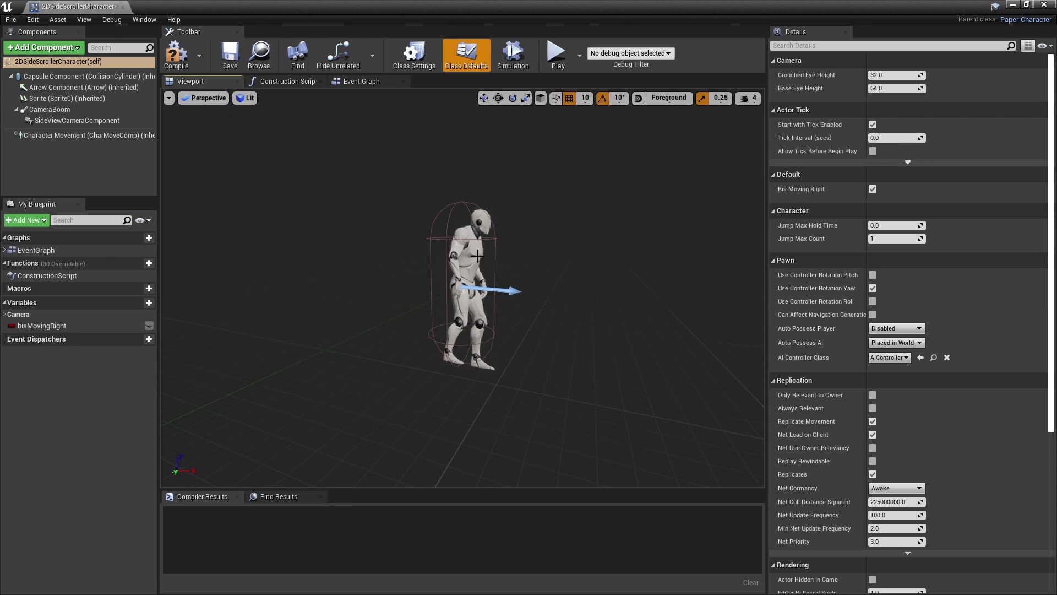
Set the Sprite component's Source Flipbook to knightidleflipbook.
click(67, 98)
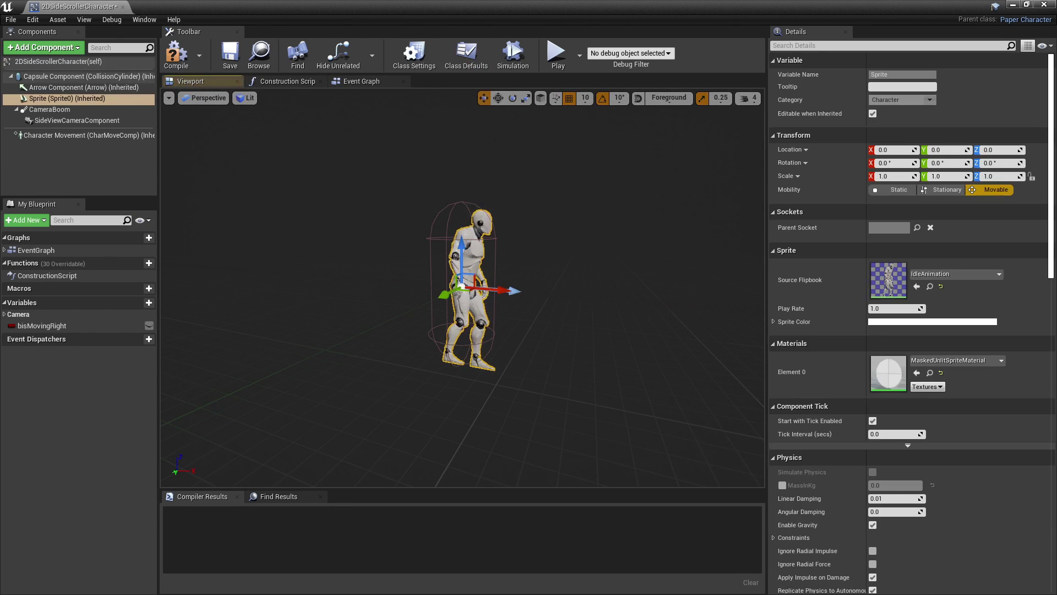
click(943, 274)
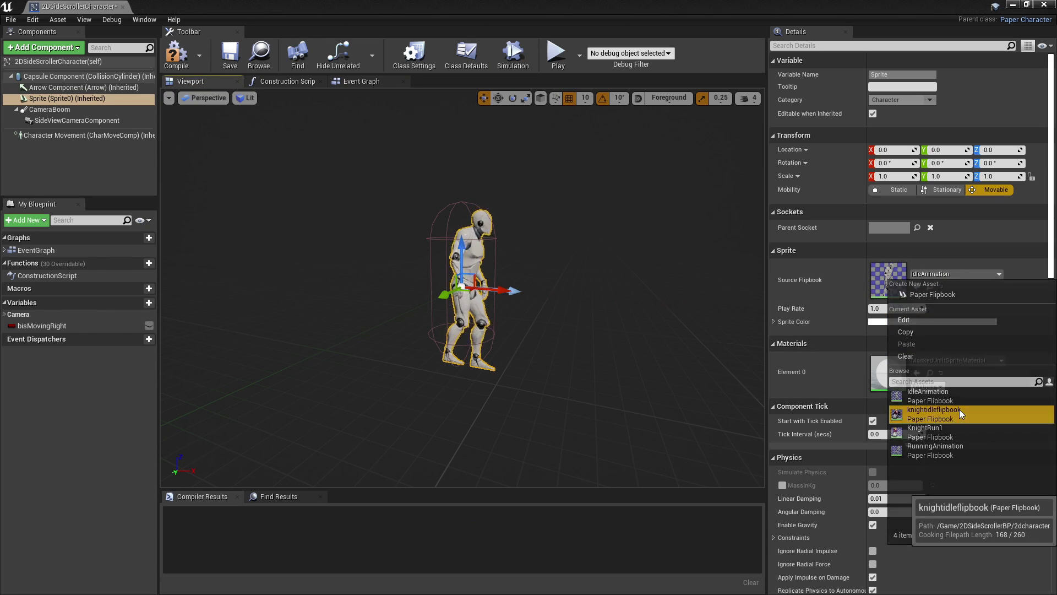
click(935, 414)
Scale the sprite uniformly to 7, lower it to Z -10, and compile the blueprint.
scroll(482, 303, down, 3)
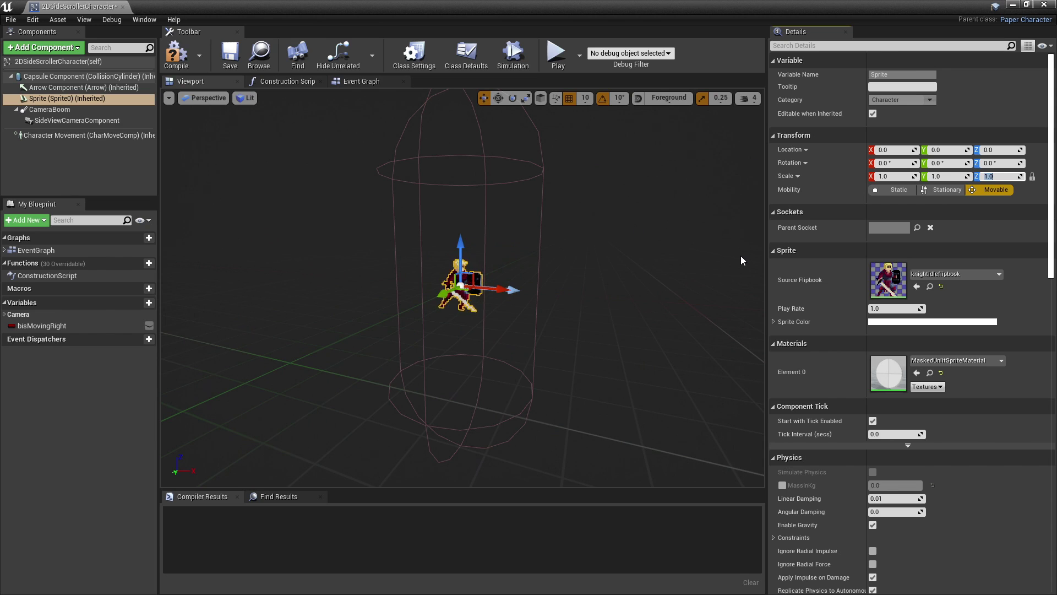
text(5)
key(Return)
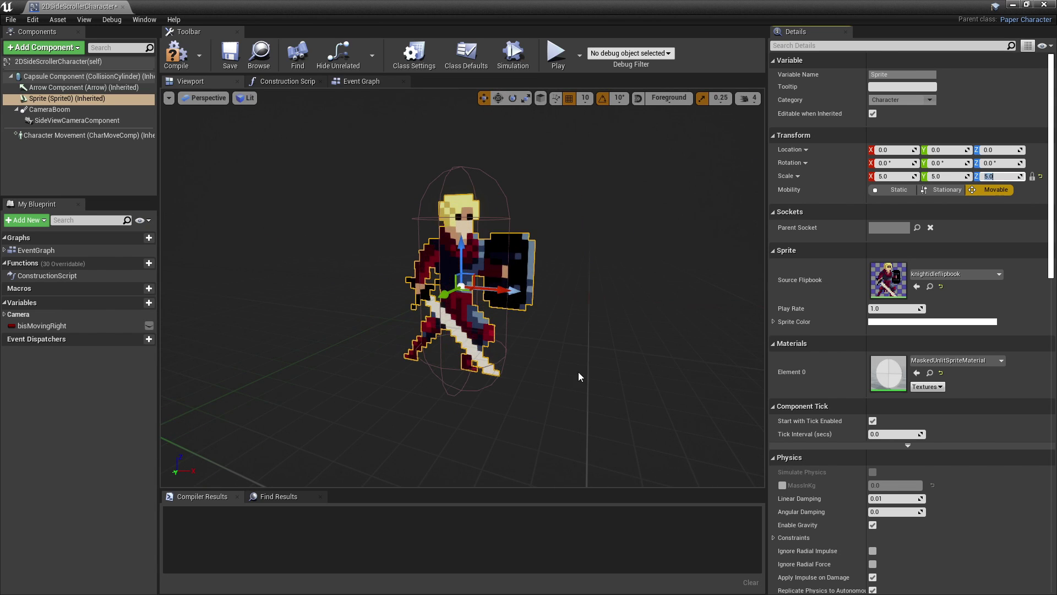
text(7)
key(Return)
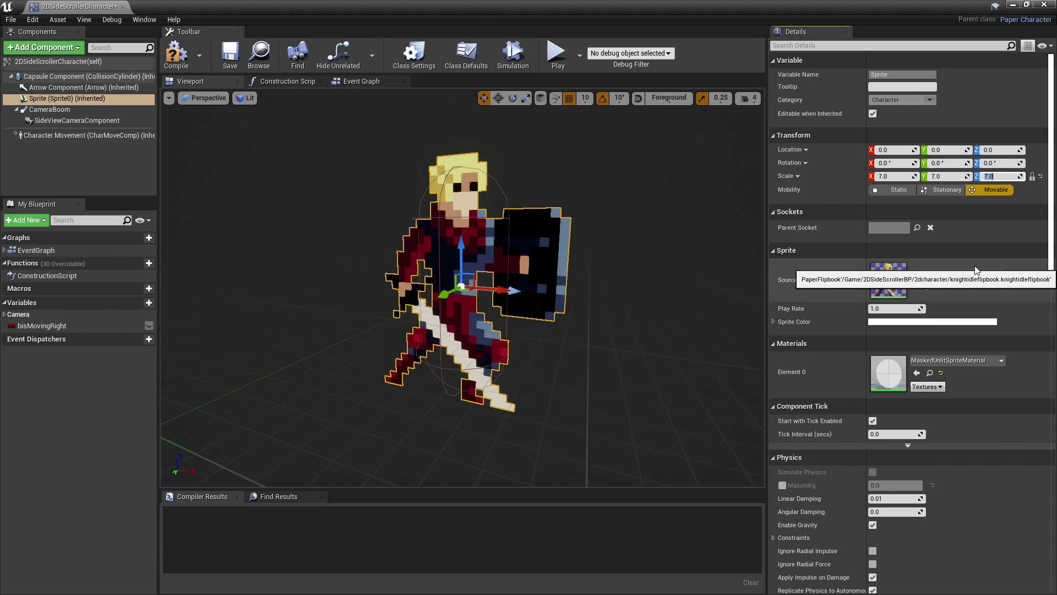
drag(454, 273, 454, 286)
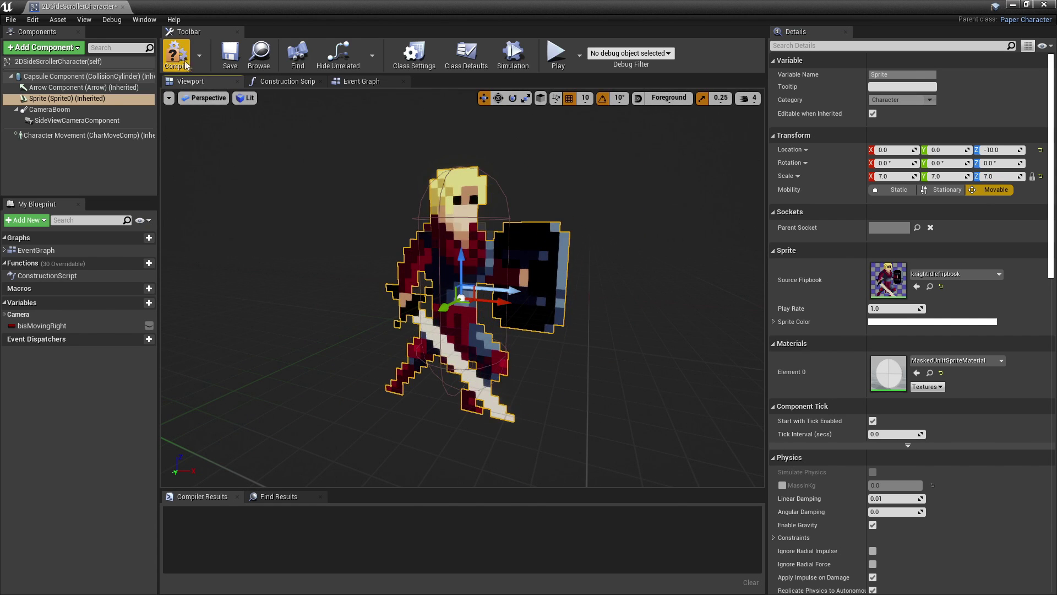
click(187, 66)
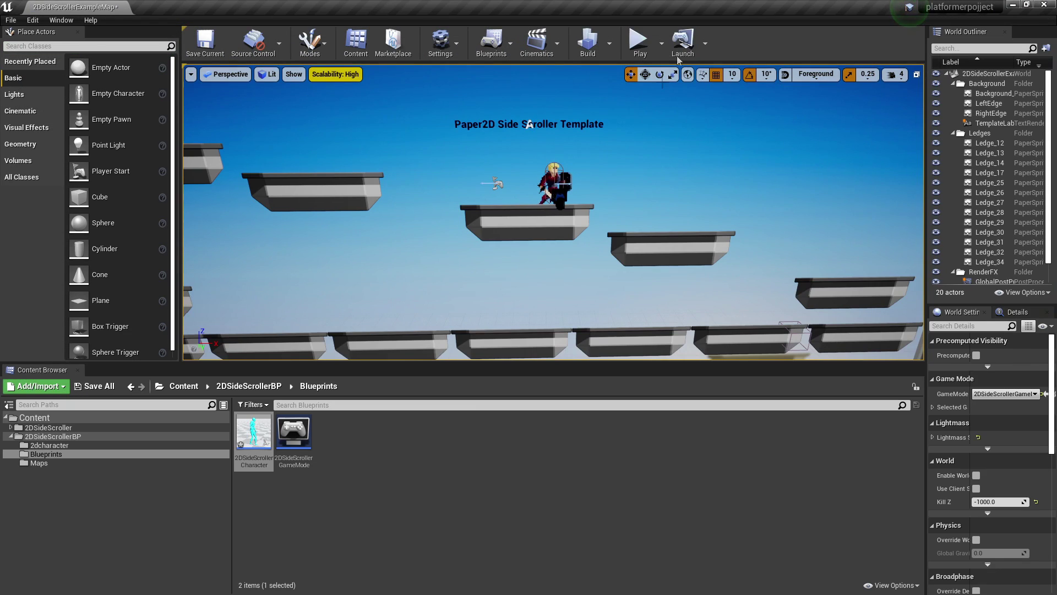
Play-test the level, running the knight right and left and jumping the gaps, then stop.
click(638, 42)
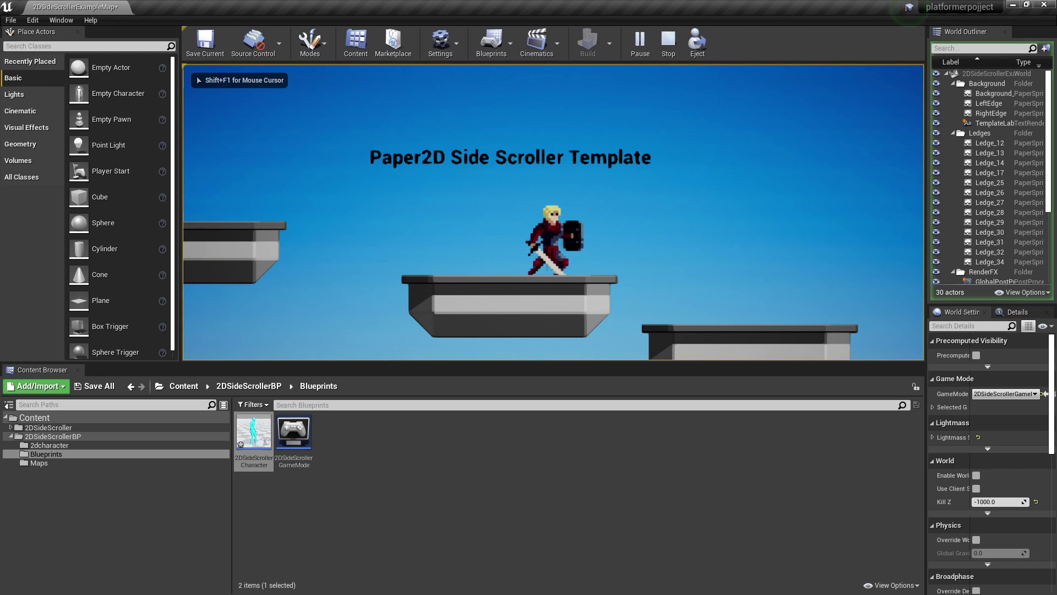
key(d)
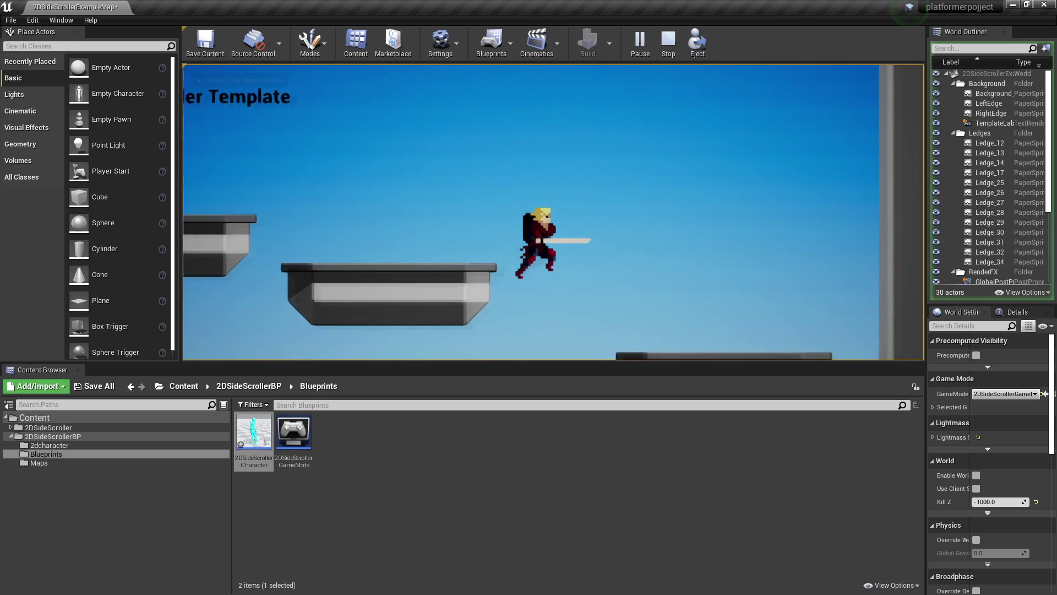
key(space)
key(a)
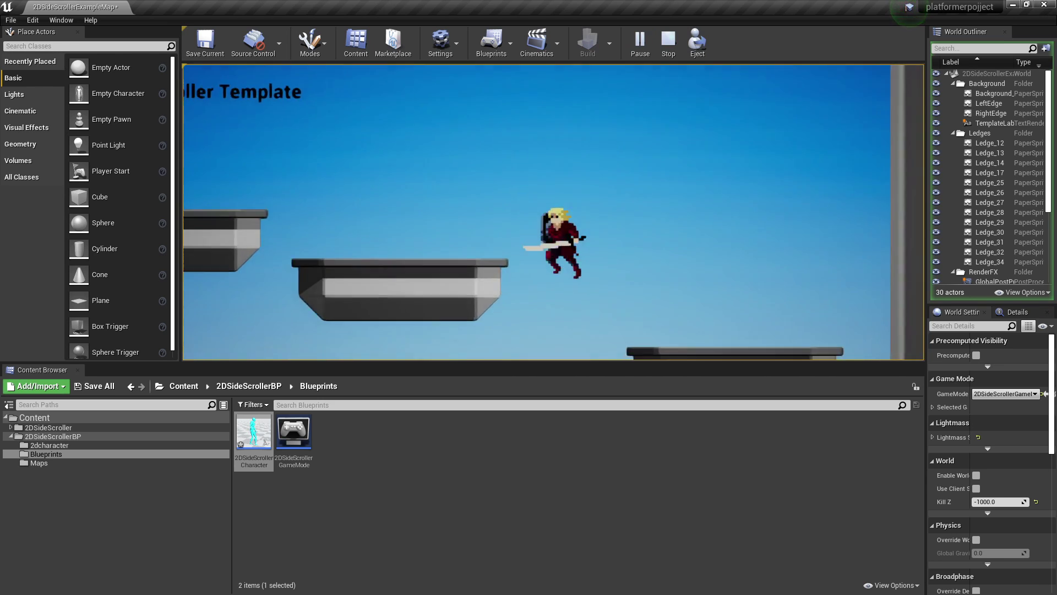
key(a)
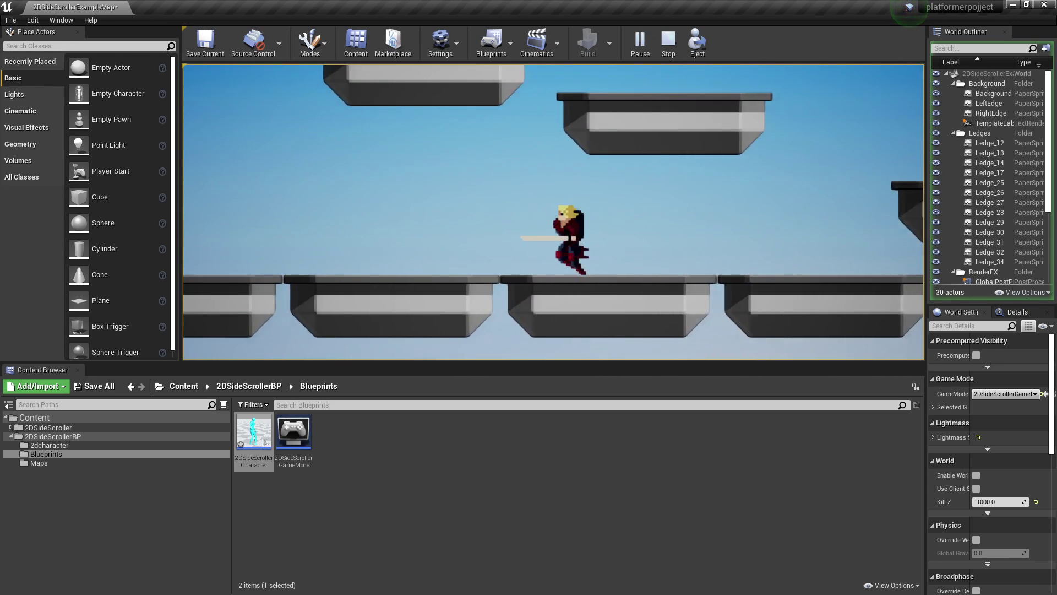
key(a)
key(space)
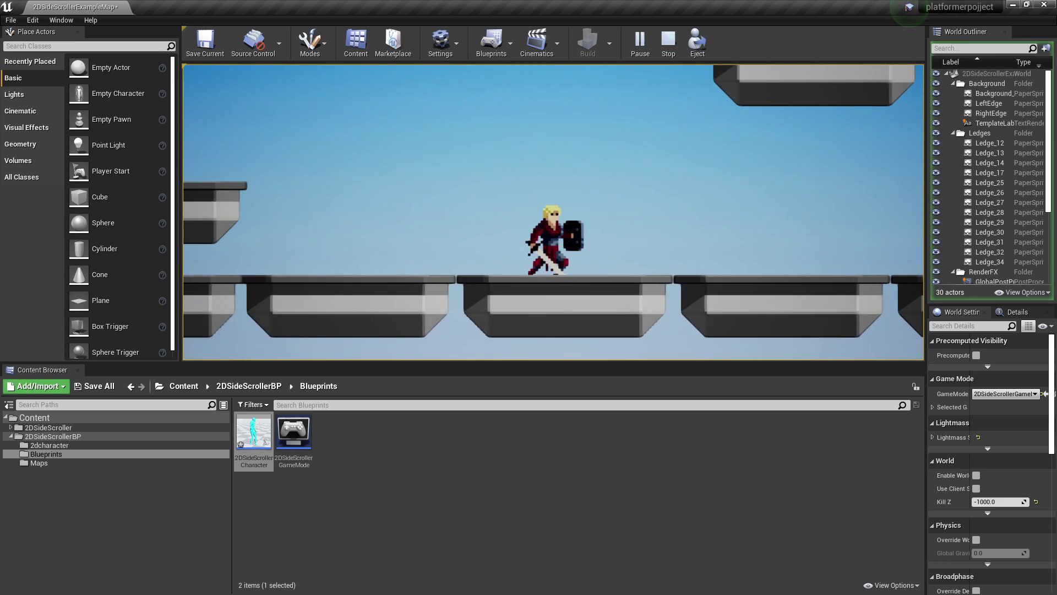
key(Escape)
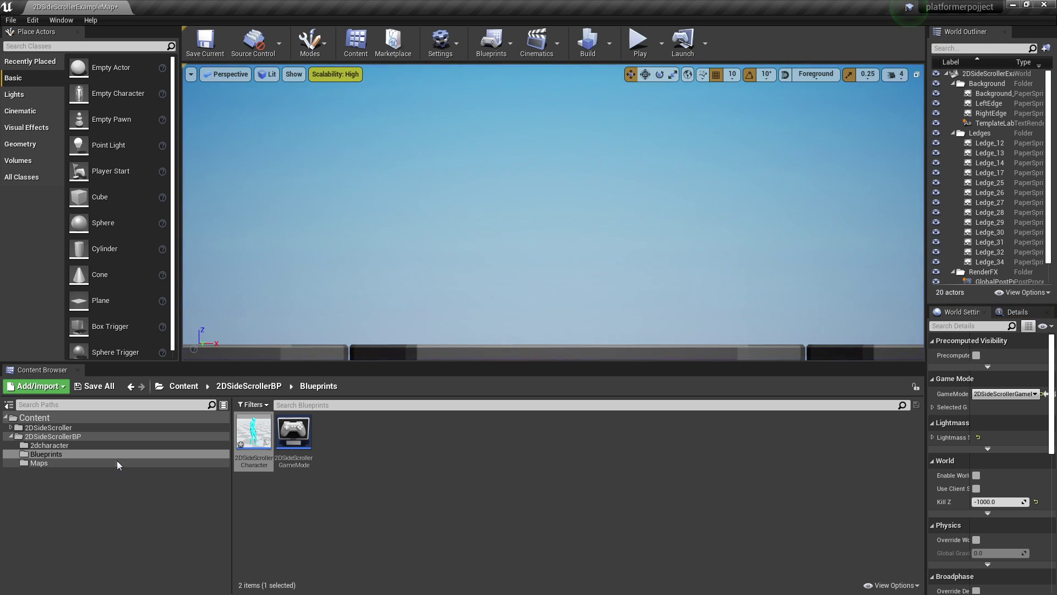
Extract the KnightJump texture in the 2dcharacter folder into separate sprites.
click(97, 444)
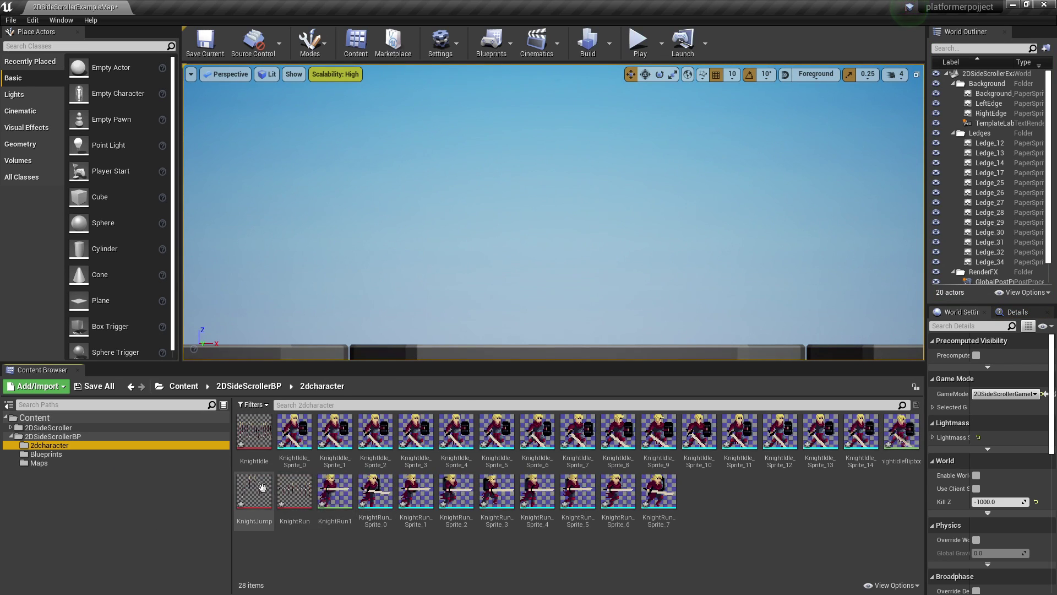
click(257, 498)
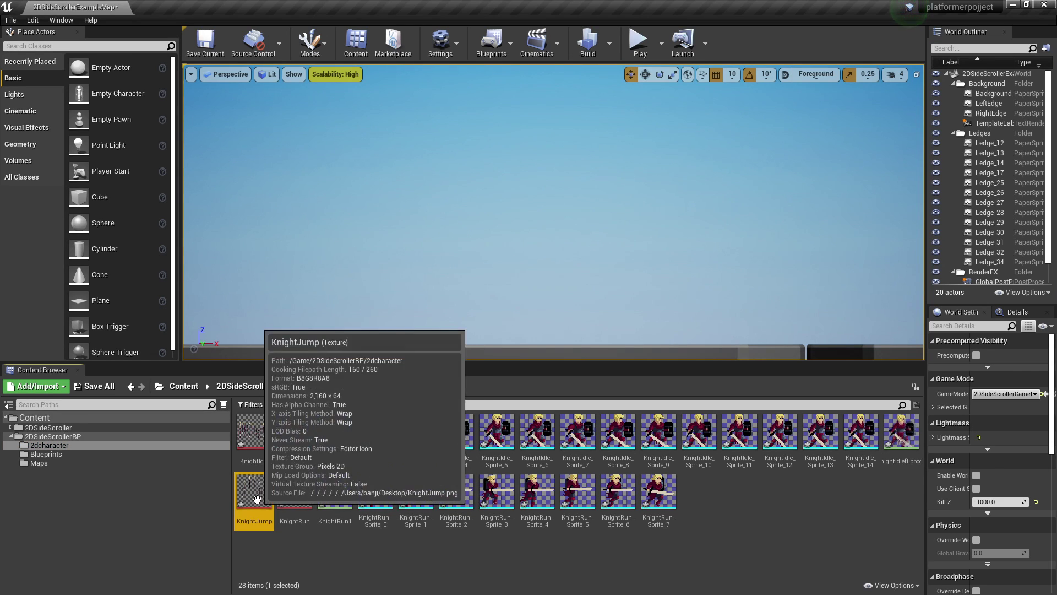
right_click(256, 499)
mouse_move(352, 194)
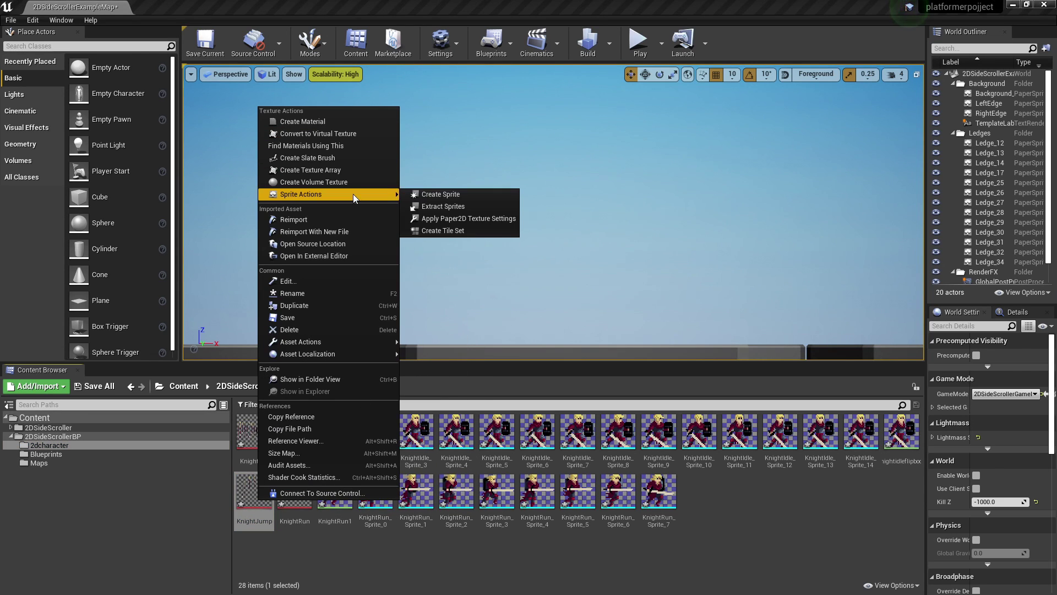
click(496, 210)
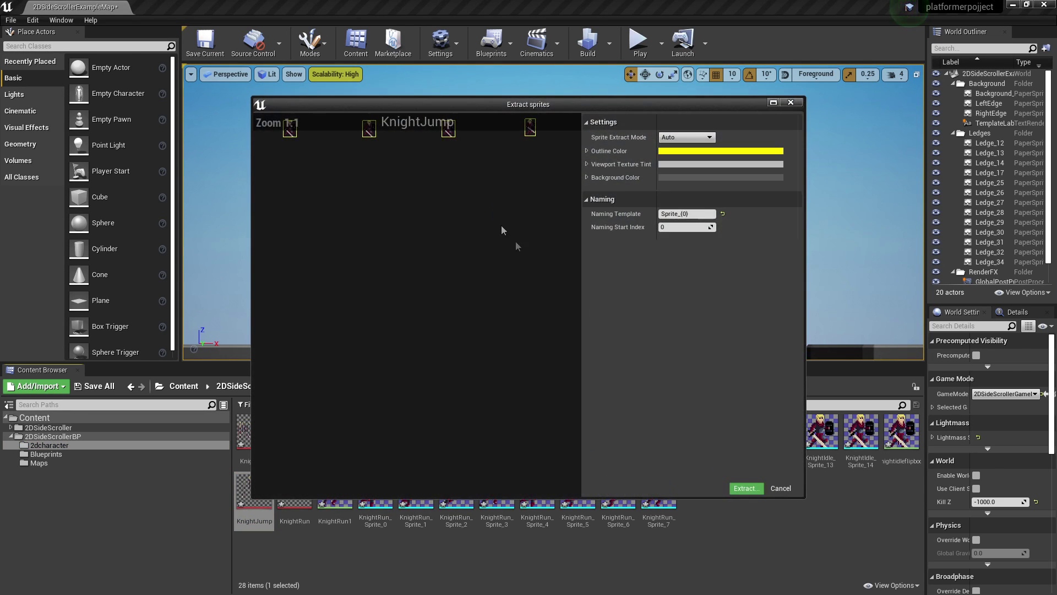
click(746, 489)
click(639, 556)
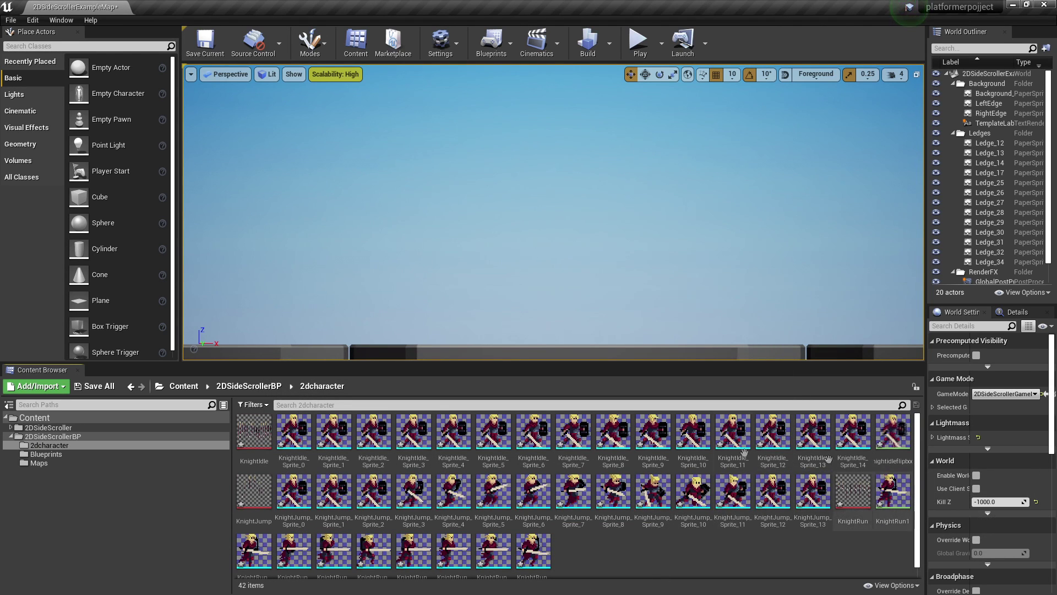
Create a KnightJump1 flipbook from KnightJump_Sprite_5 and show the Blueprints folder.
click(487, 492)
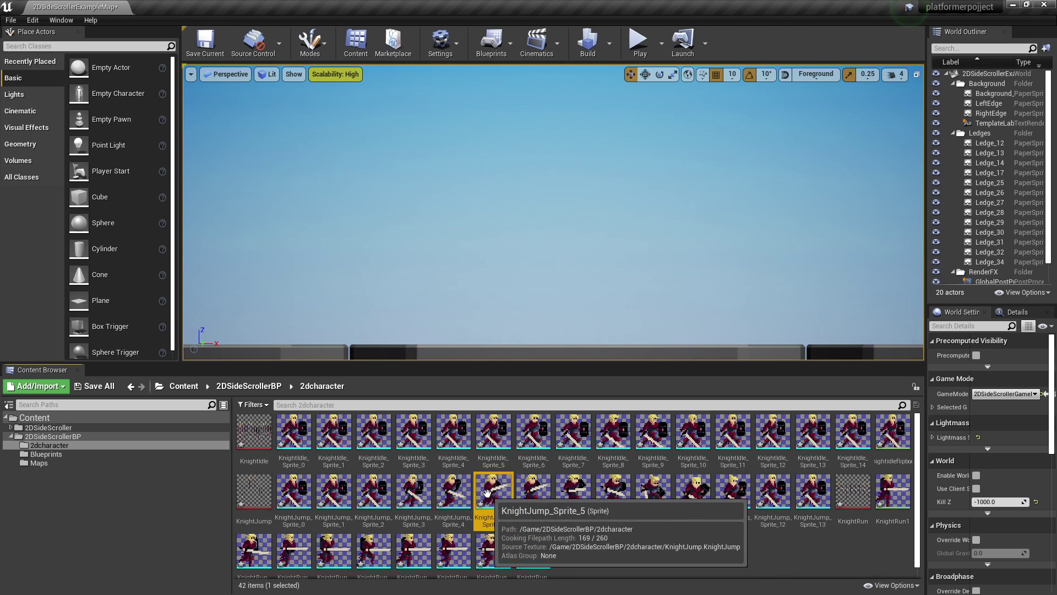
right_click(487, 491)
click(564, 240)
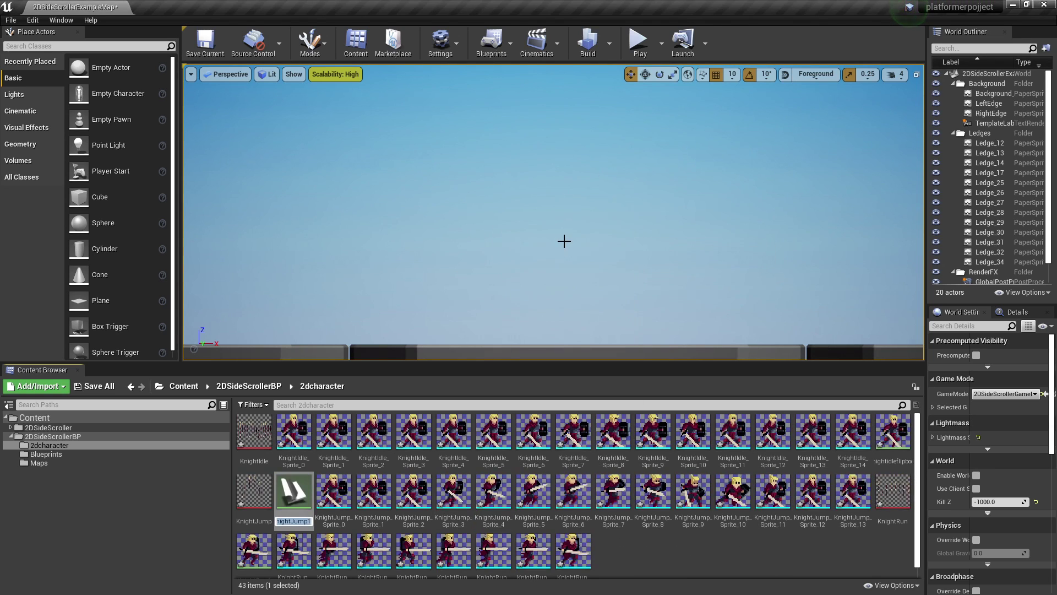
key(Return)
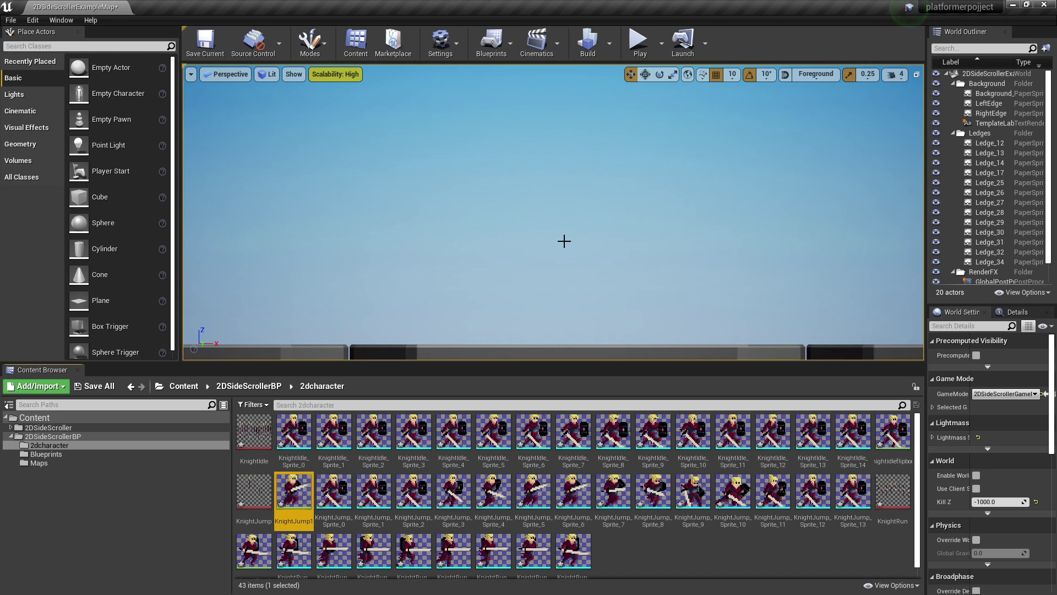
scroll(583, 221, down, 10)
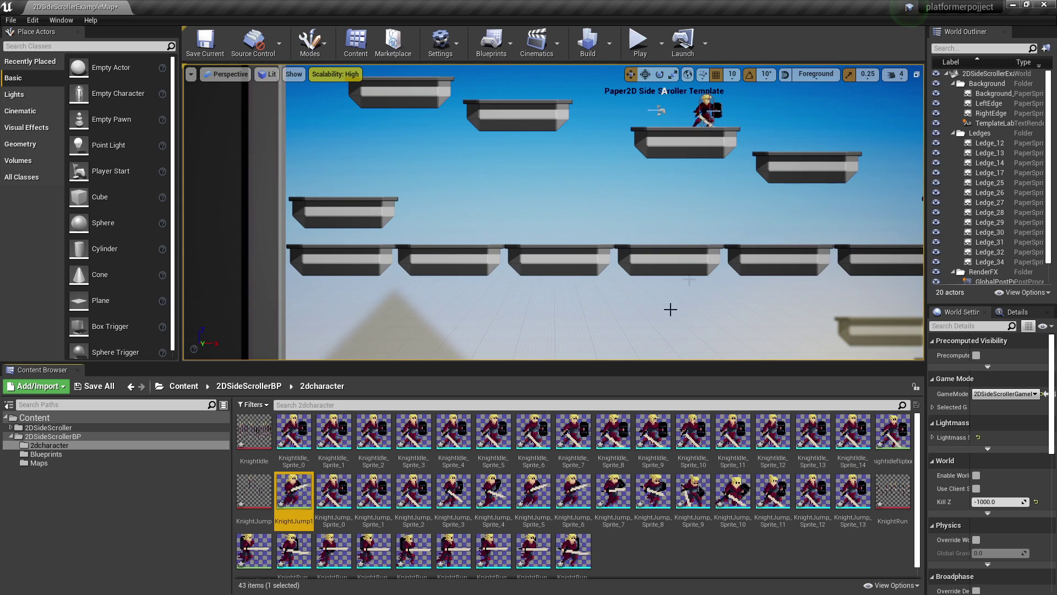
click(86, 454)
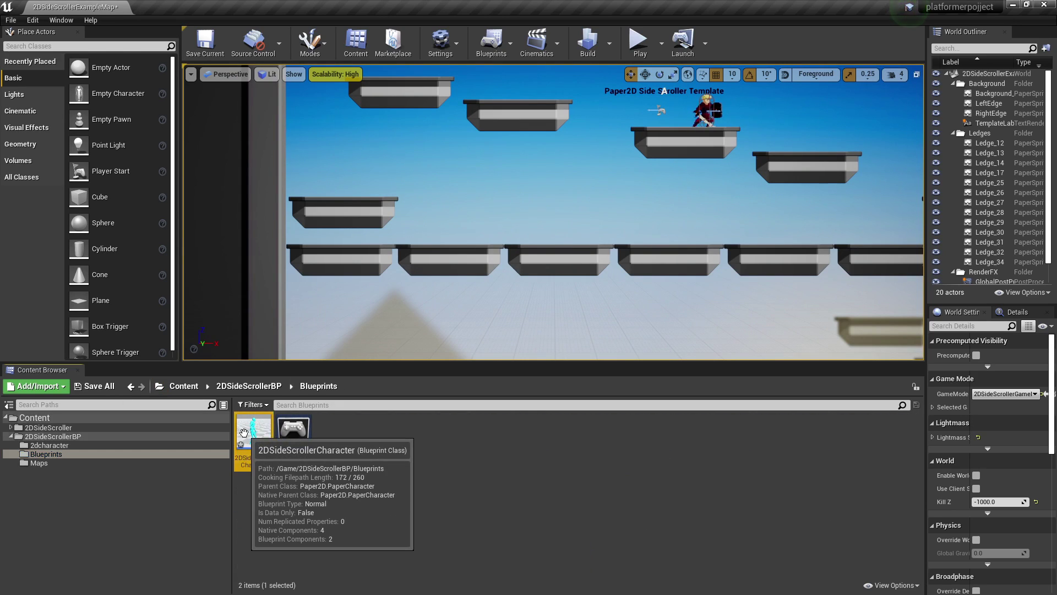
Open the 2DSideScrollerCharacter blueprint's Event Graph, framing the Select node.
double_click(244, 433)
click(359, 83)
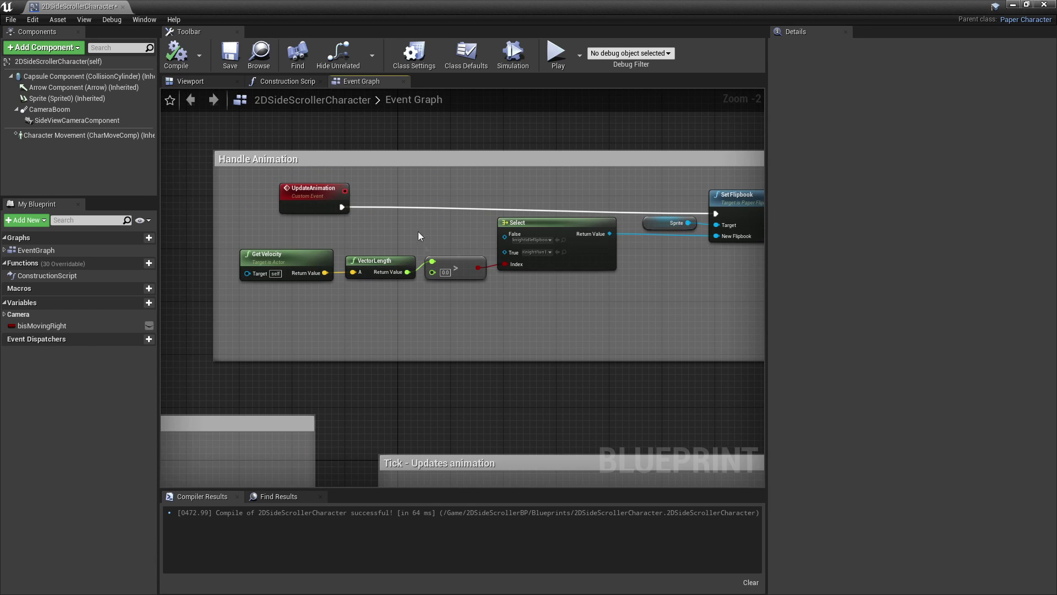
right_drag(430, 202, 336, 160)
scroll(430, 214, up, 2)
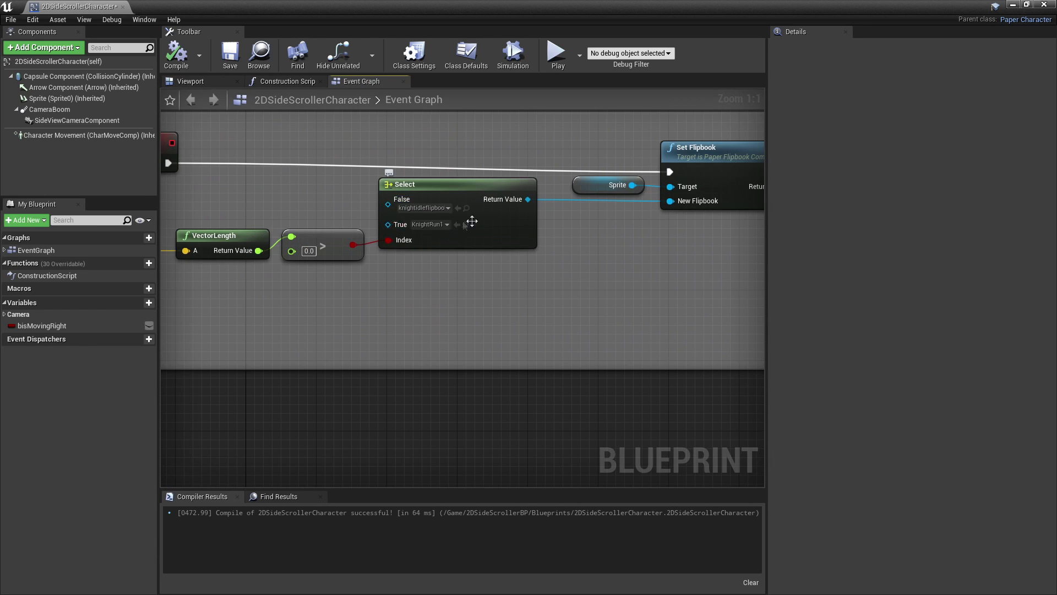
scroll(429, 214, down, 3)
scroll(300, 143, up, 2)
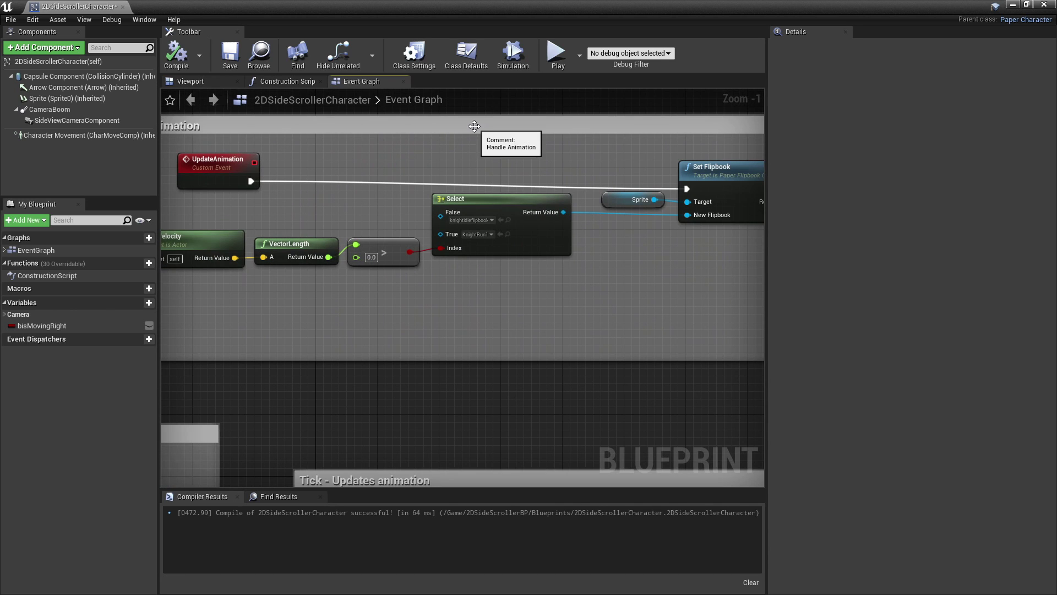
Add a Branch after UpdateAnimation, conditioned on Character Movement's Is Falling.
ctrl+drag(250, 181, 349, 164)
text(branch)
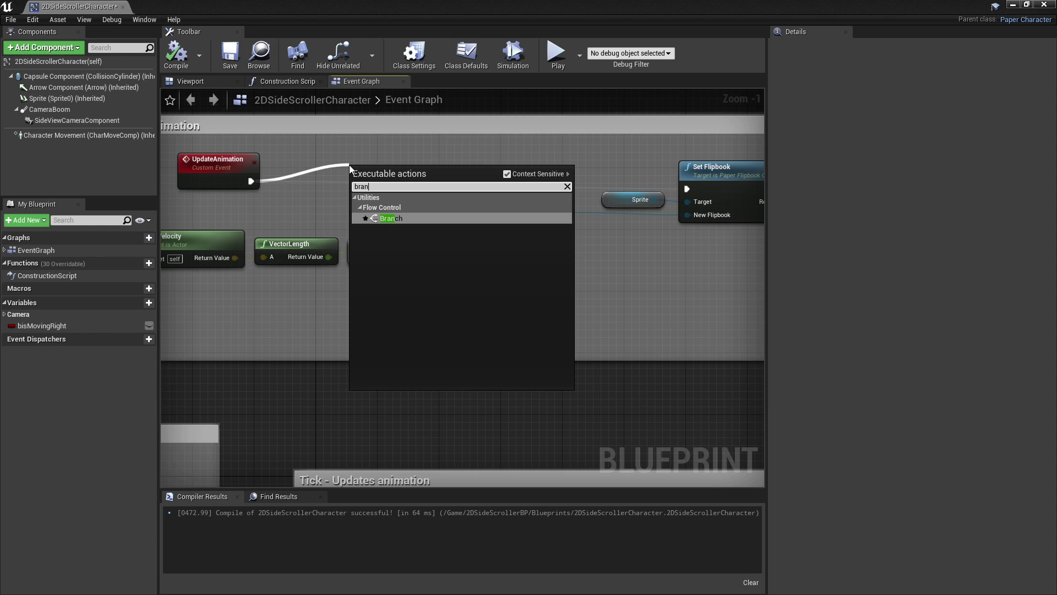
key(Return)
drag(396, 184, 380, 169)
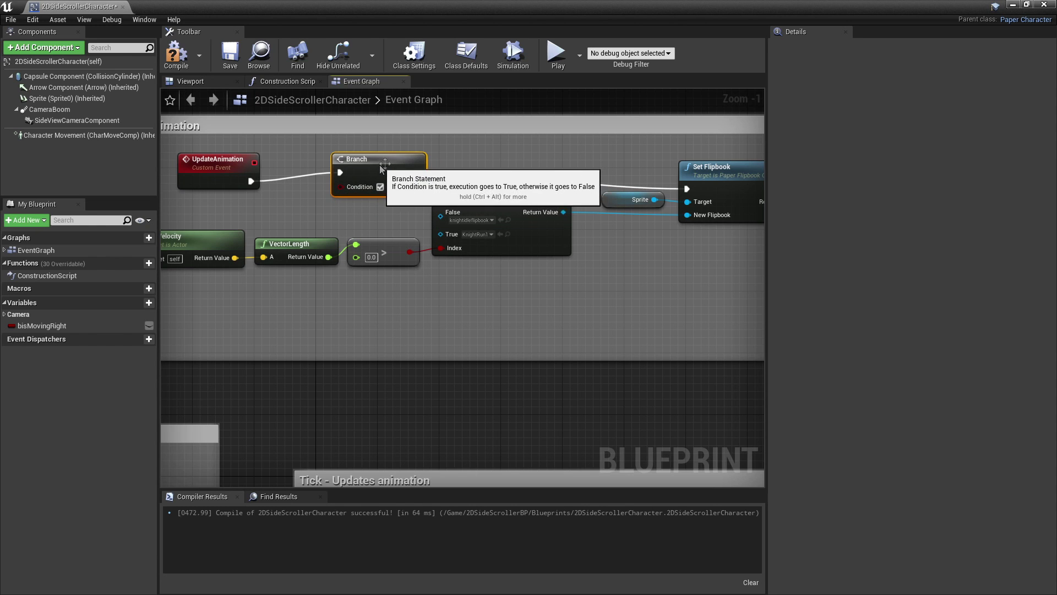
right_drag(380, 169, 499, 155)
drag(61, 136, 237, 191)
drag(307, 200, 369, 182)
text(isfa)
key(Return)
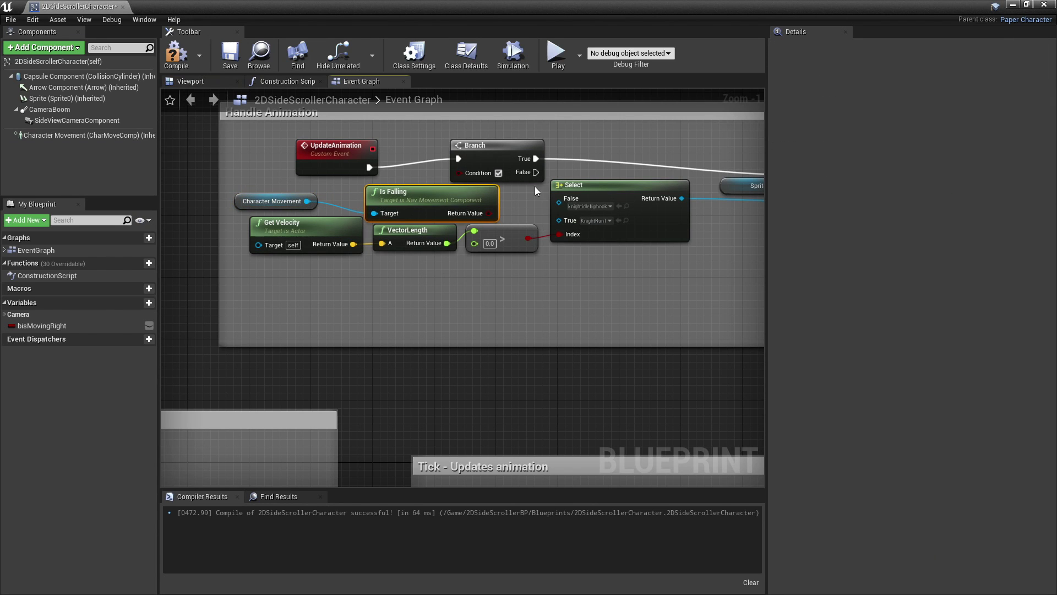
drag(489, 214, 474, 176)
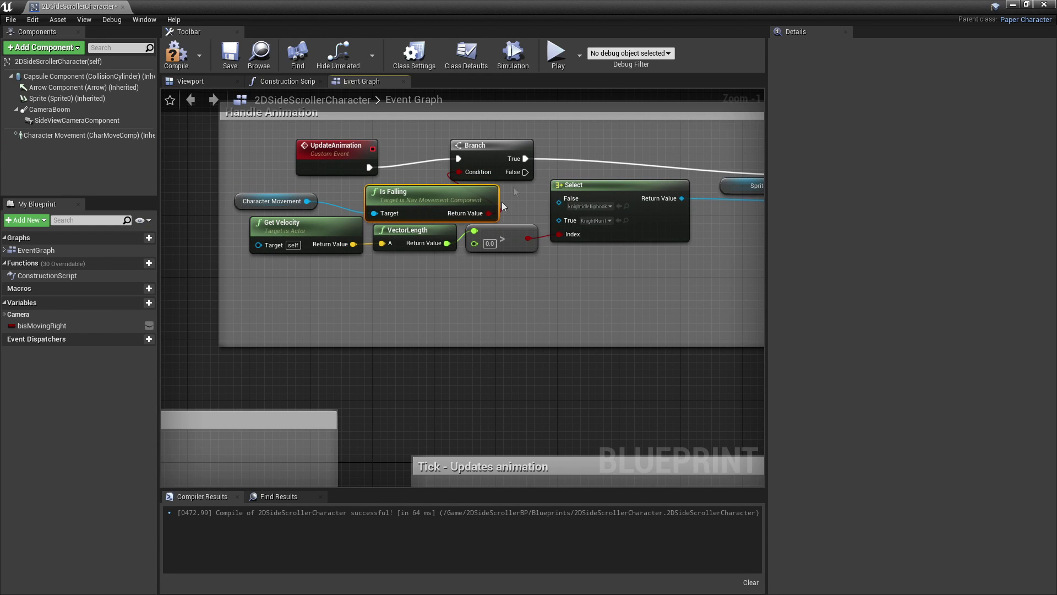
Wire the Branch's False output into the existing Set Flipbook node.
right_drag(601, 203, 354, 177)
drag(319, 180, 603, 187)
right_drag(336, 184, 461, 182)
right_drag(578, 216, 389, 265)
right_click(389, 272)
Paste a copy of the Sprite and Set Flipbook nodes and wire Branch True into it.
click(494, 191)
drag(494, 190, 609, 267)
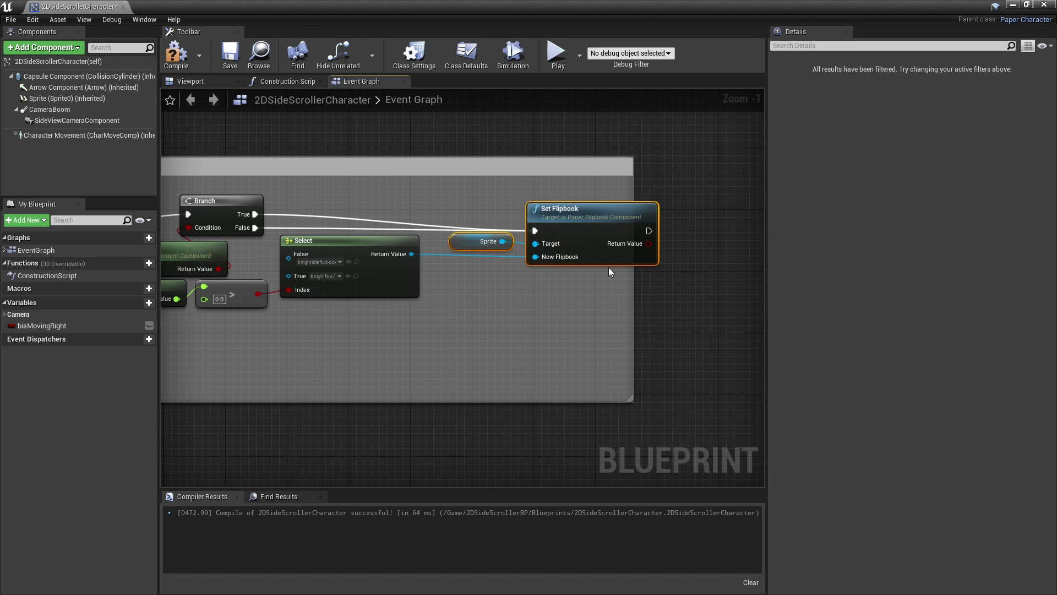
right_drag(609, 266, 707, 314)
click(462, 160)
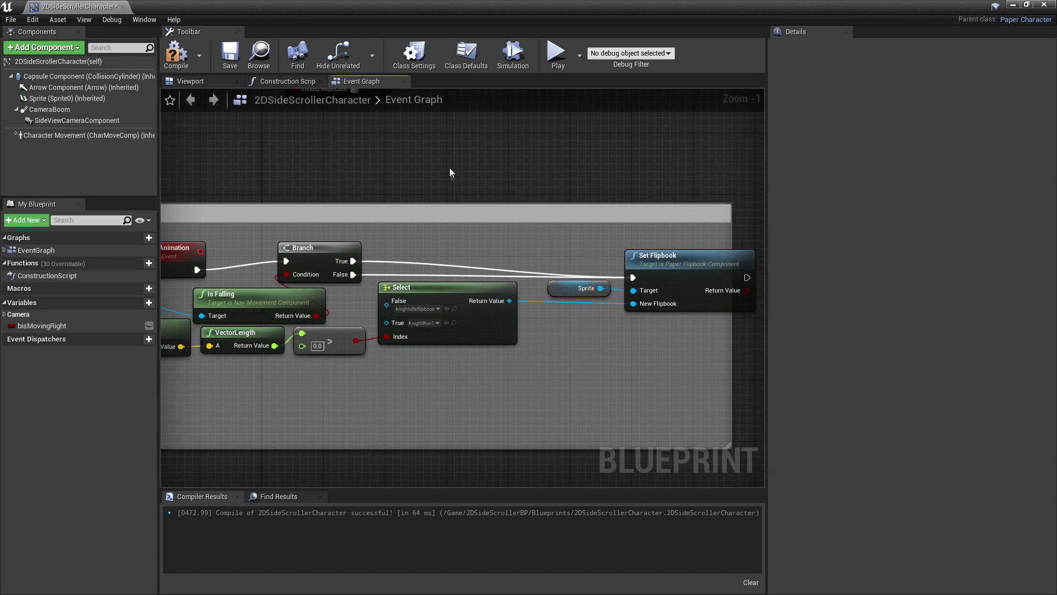
key(ctrl+v)
drag(349, 263, 487, 201)
Set the copy's New Flipbook to KnightJump1 and compile the blueprint.
click(513, 234)
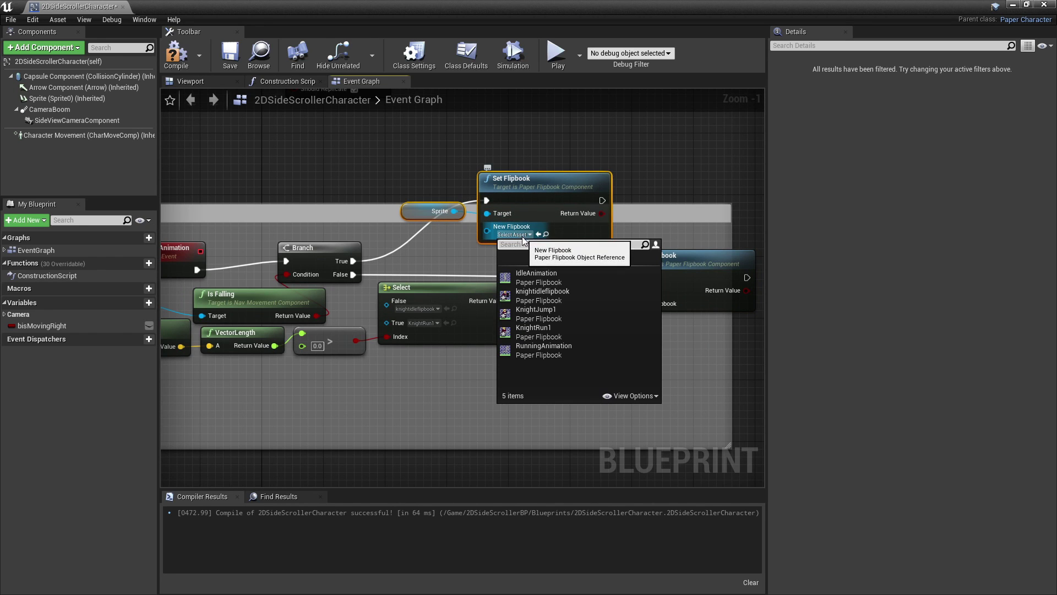
click(543, 314)
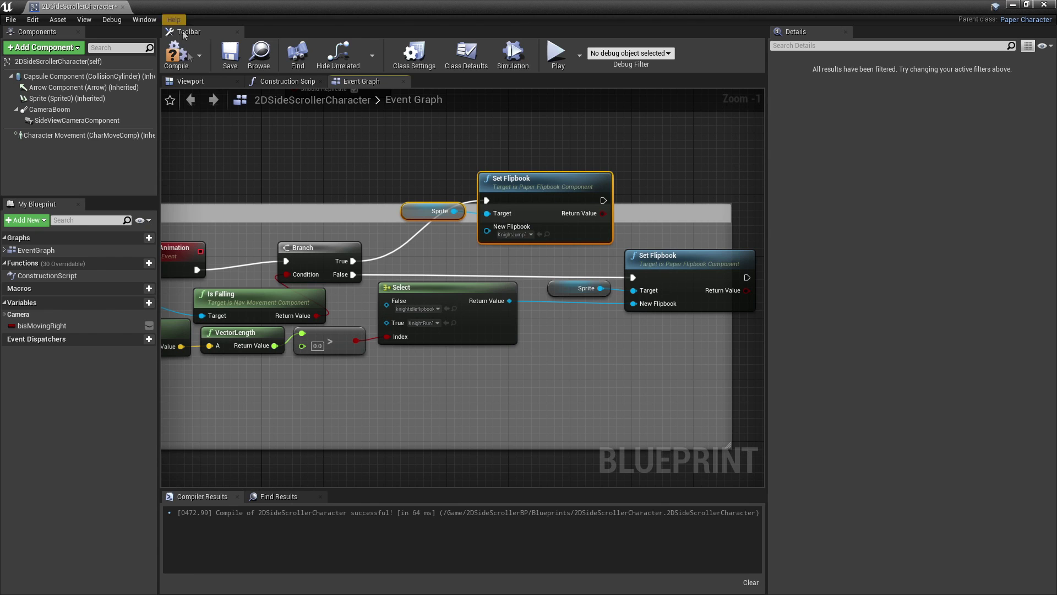
click(187, 69)
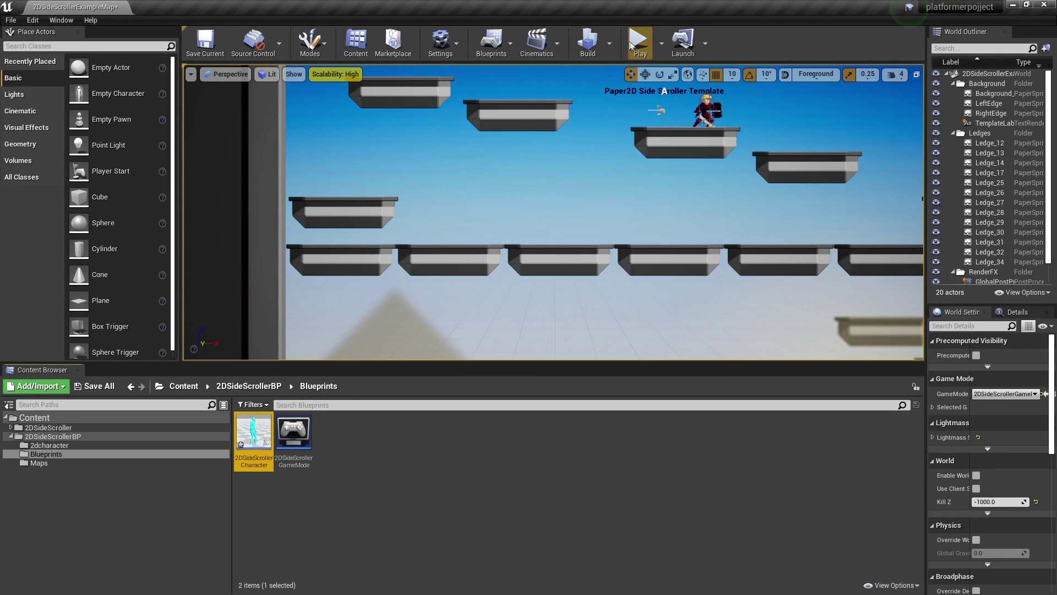
Play-test the level, jumping the knight and running it right, then left along the ledges.
click(639, 42)
click(600, 170)
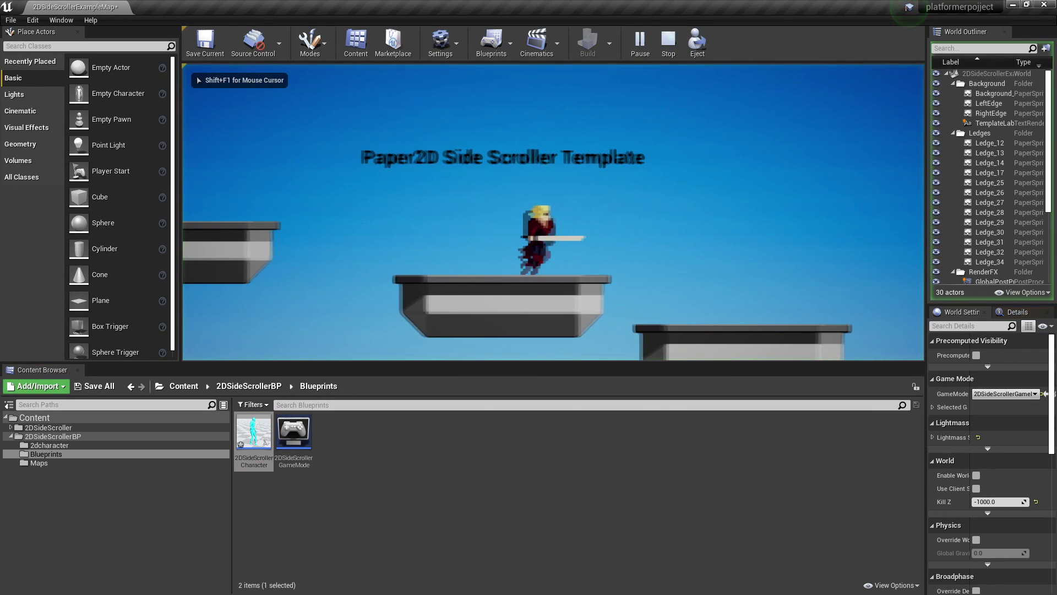
key(space)
key(d)
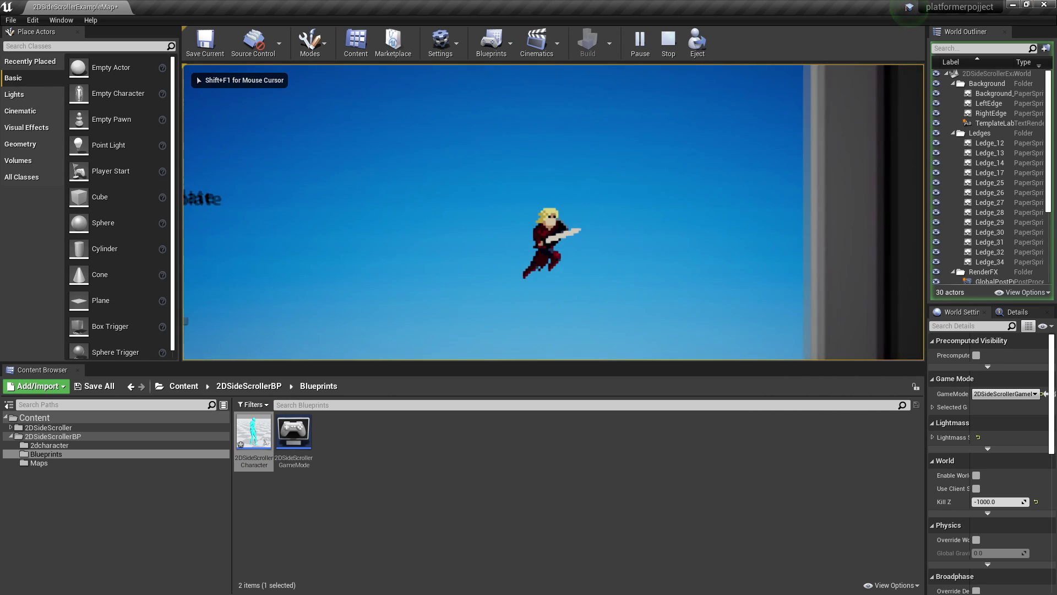
key(a)
key(space)
key(a)
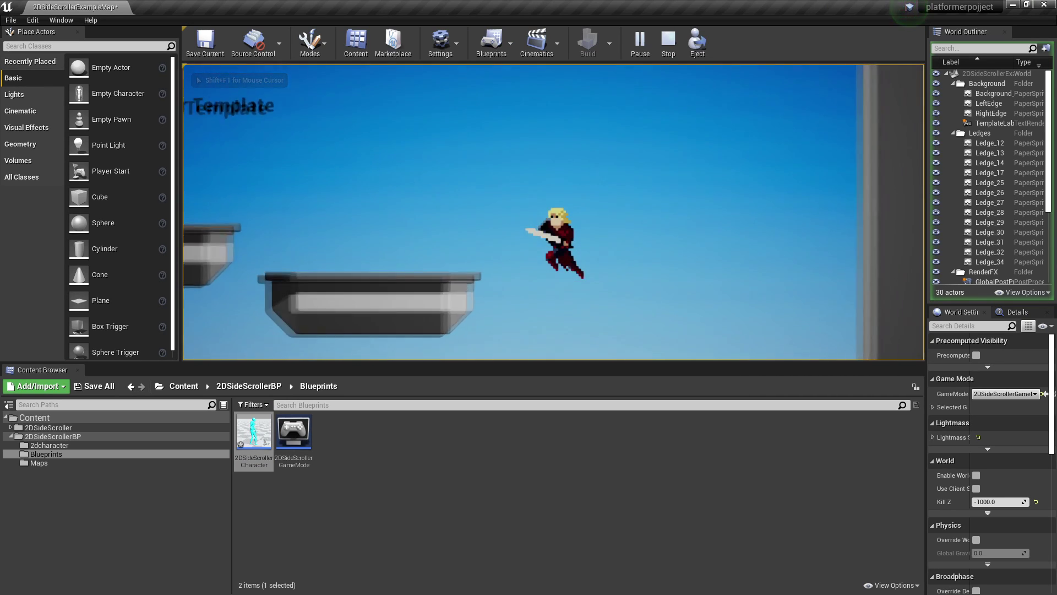
key(a)
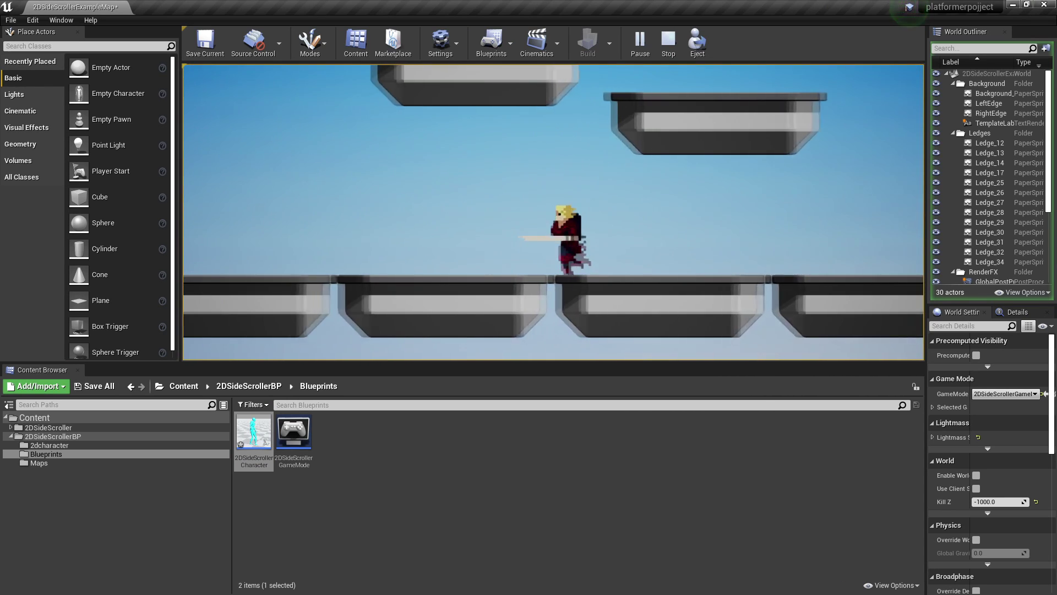
key(a)
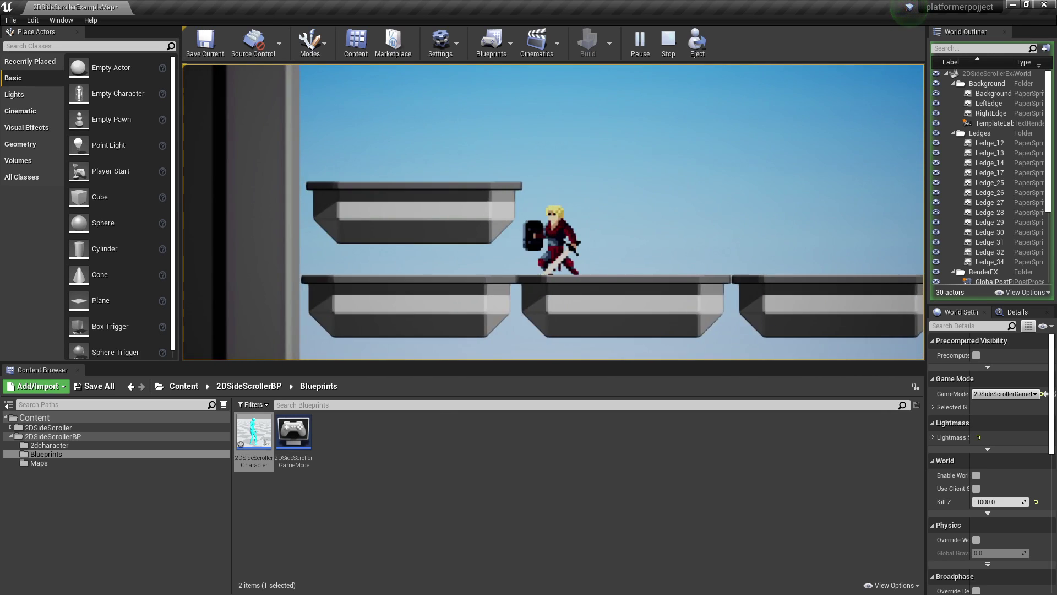
End the play test and minimize the editor to the desktop.
key(Escape)
click(472, 308)
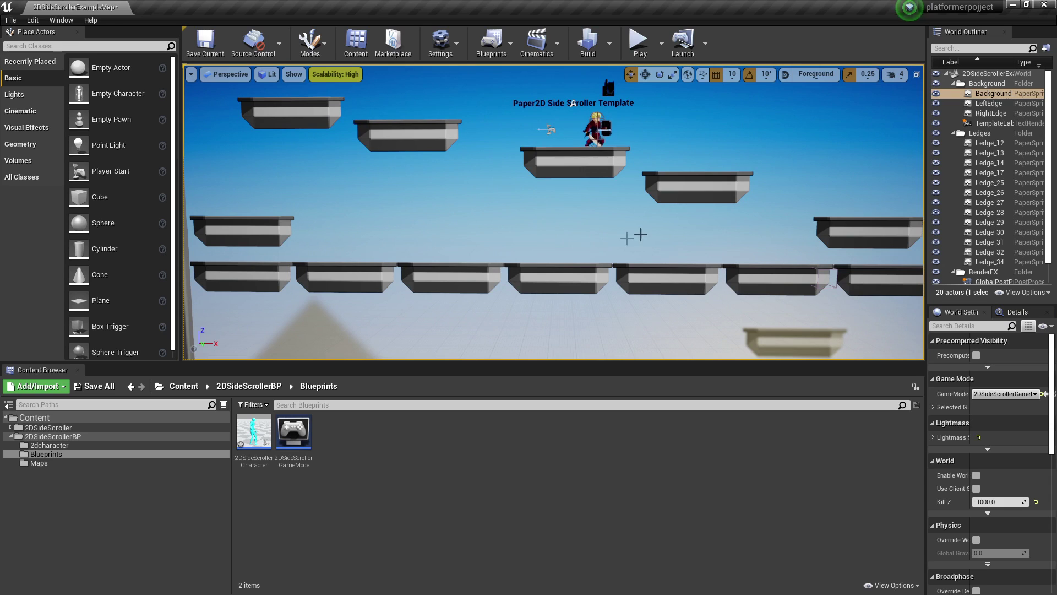
click(1012, 5)
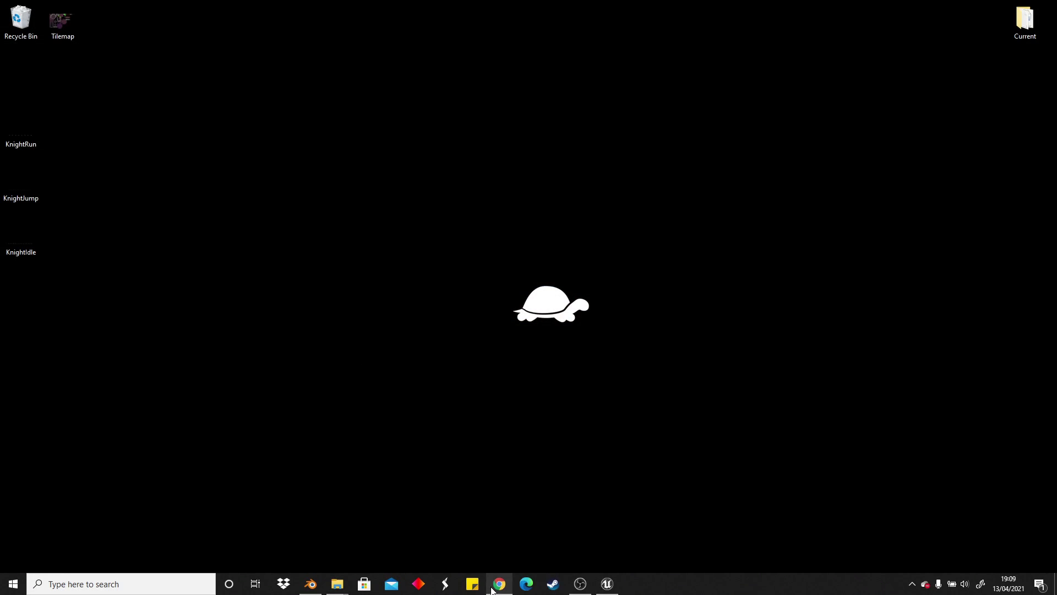
click(492, 590)
click(308, 9)
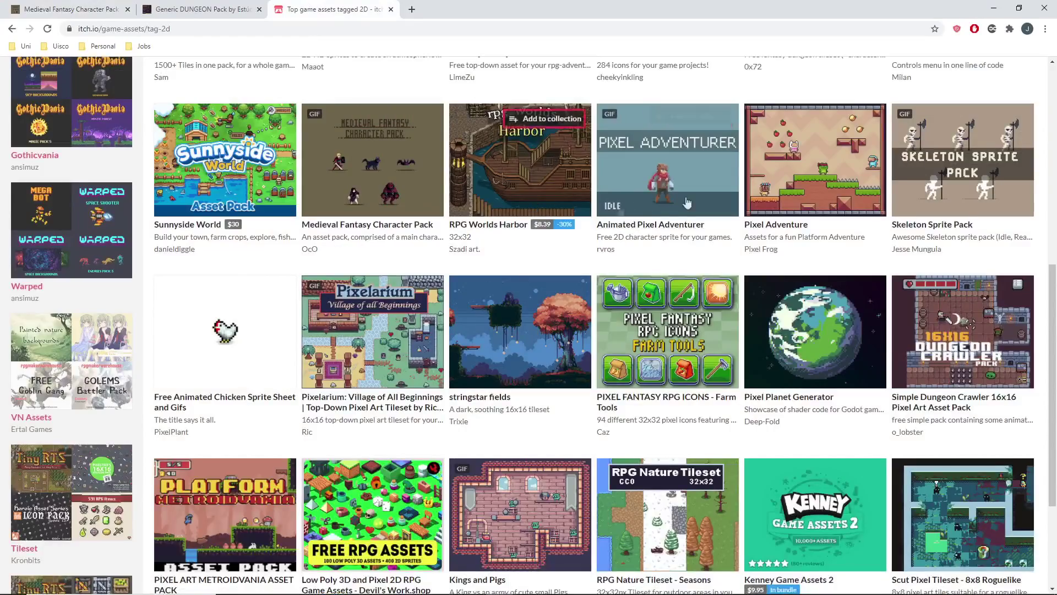
scroll(687, 204, down, 3)
key(ctrl+shift+Tab)
scroll(642, 224, up, 7)
scroll(735, 284, down, 1)
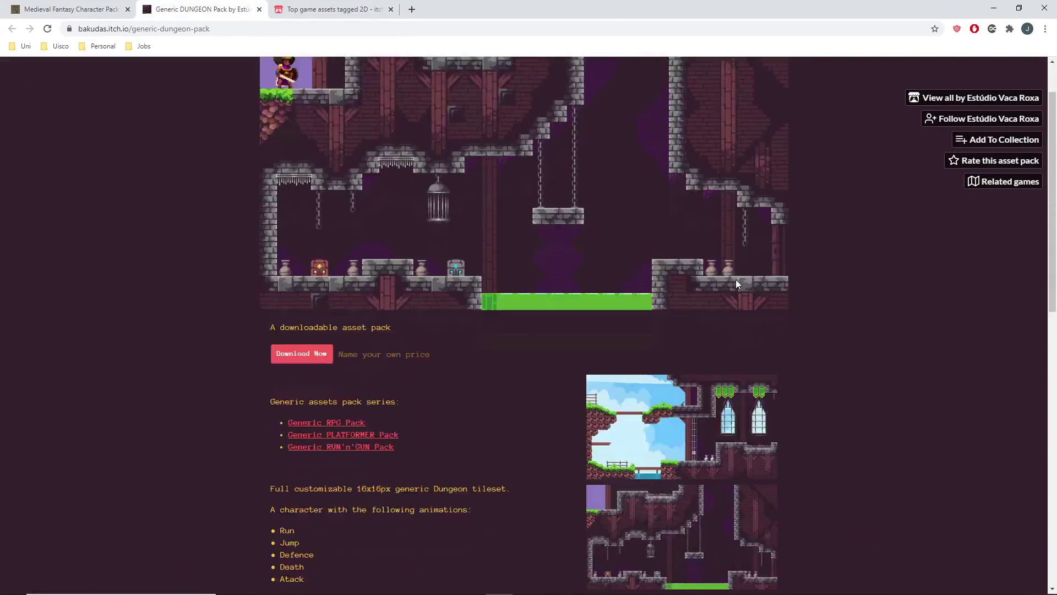
scroll(736, 284, down, 7)
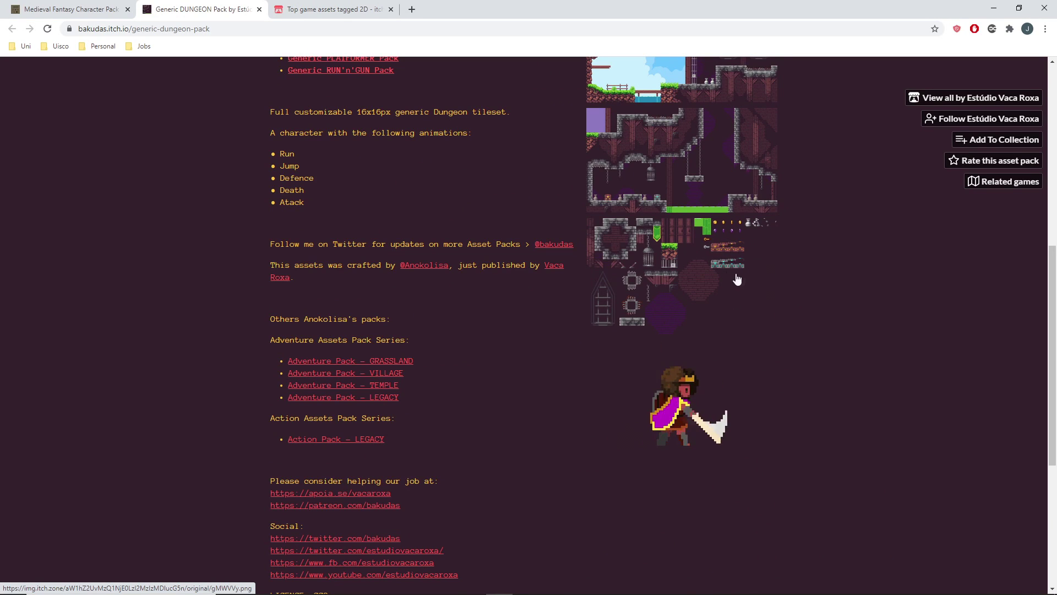
scroll(738, 280, up, 4)
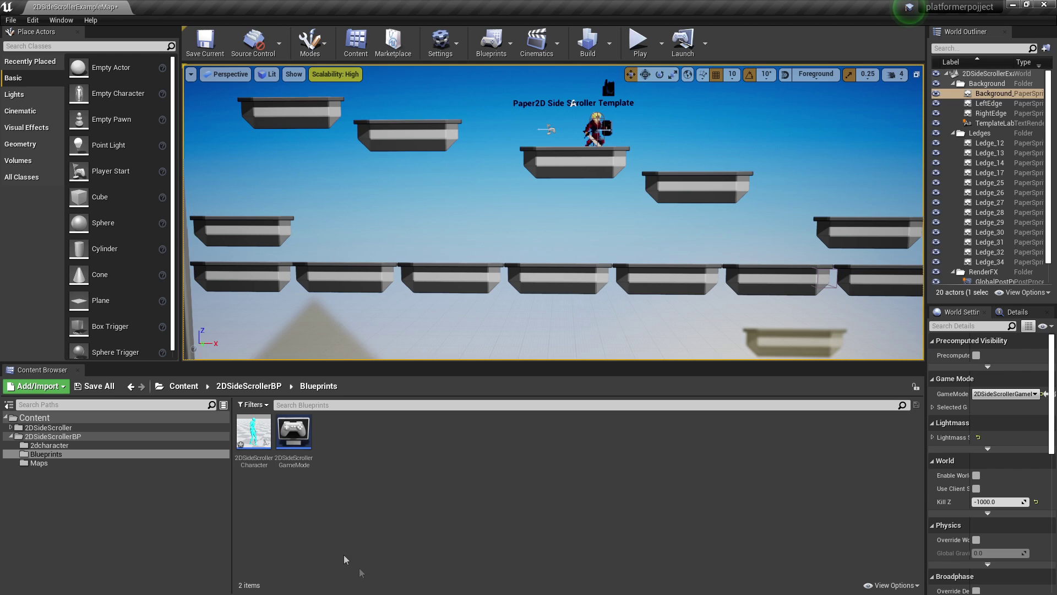
Import the Tilemap image from the desktop into the 2DSideScrollerBP folder.
click(53, 436)
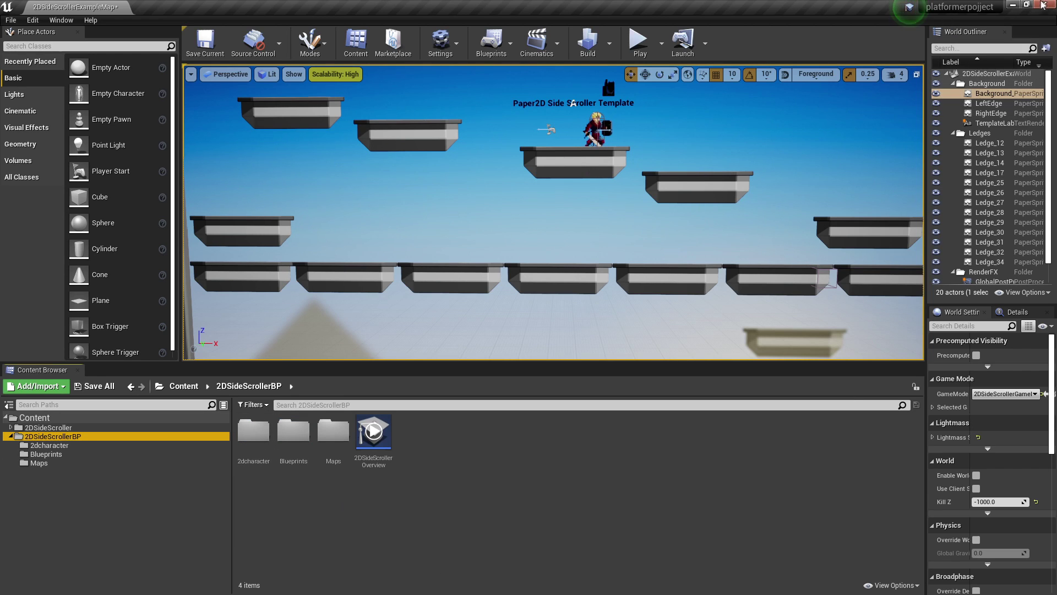
click(1017, 5)
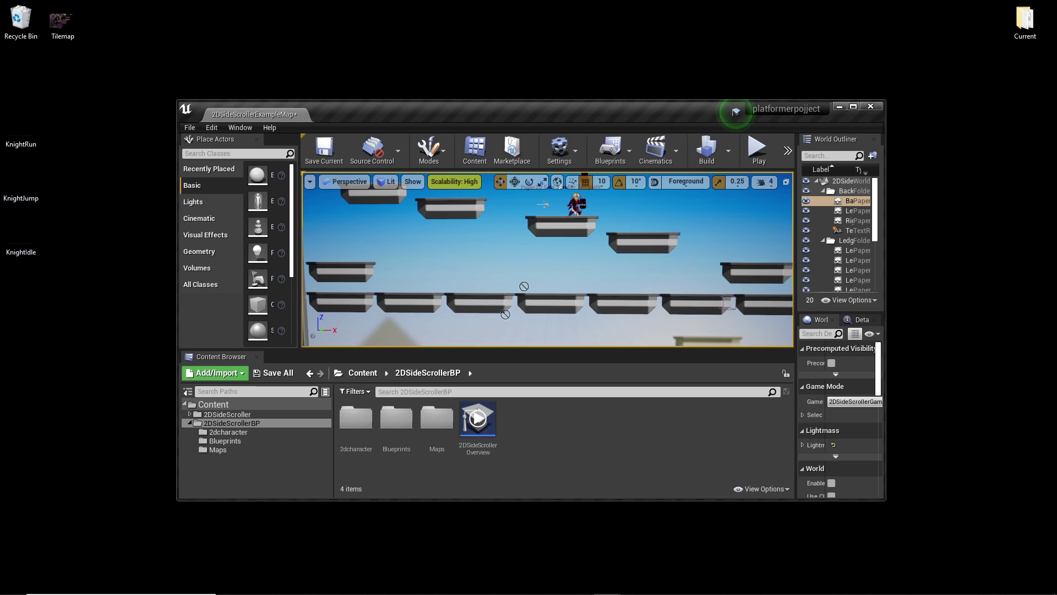
drag(567, 419, 564, 418)
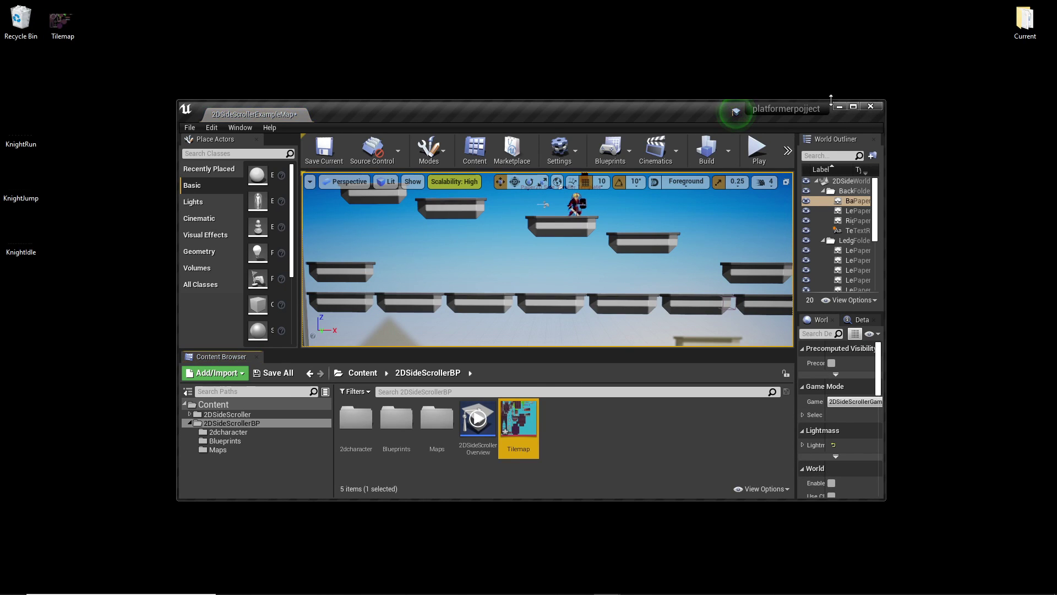
click(854, 107)
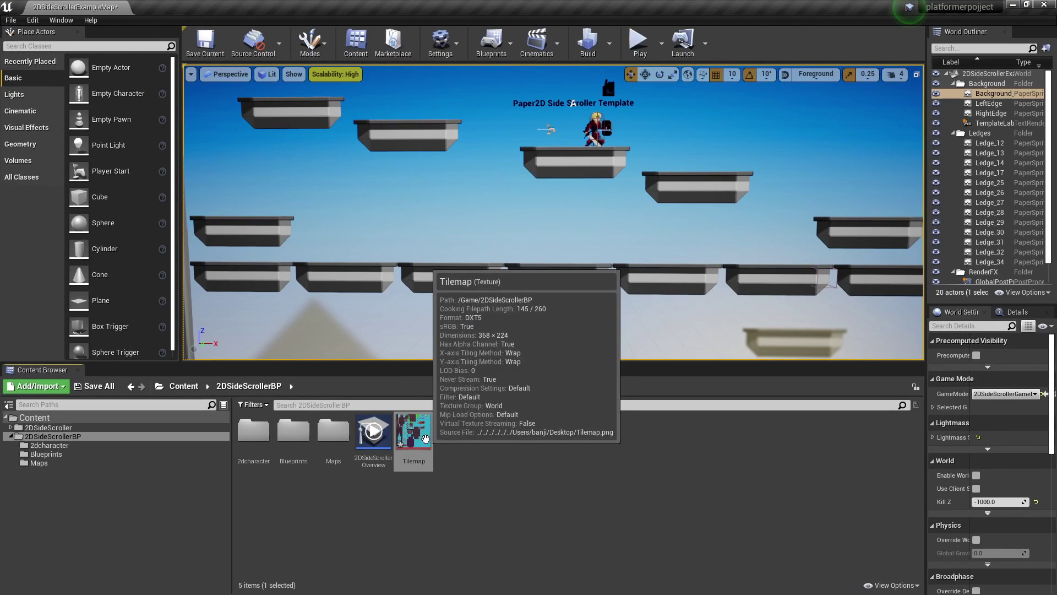
Apply Paper2D texture settings to the Tilemap texture.
right_click(429, 444)
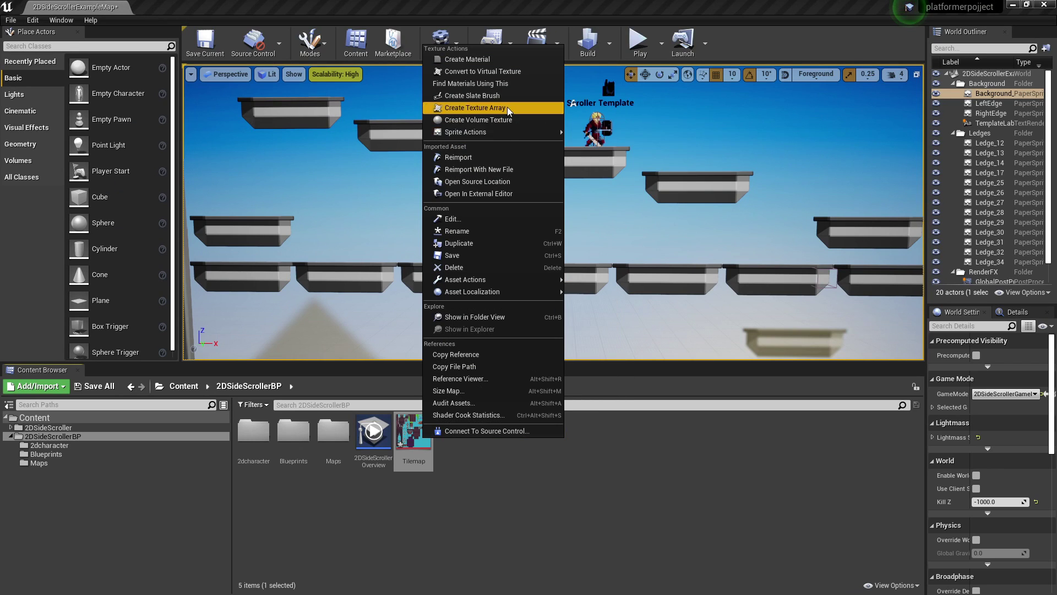
mouse_move(501, 134)
click(633, 156)
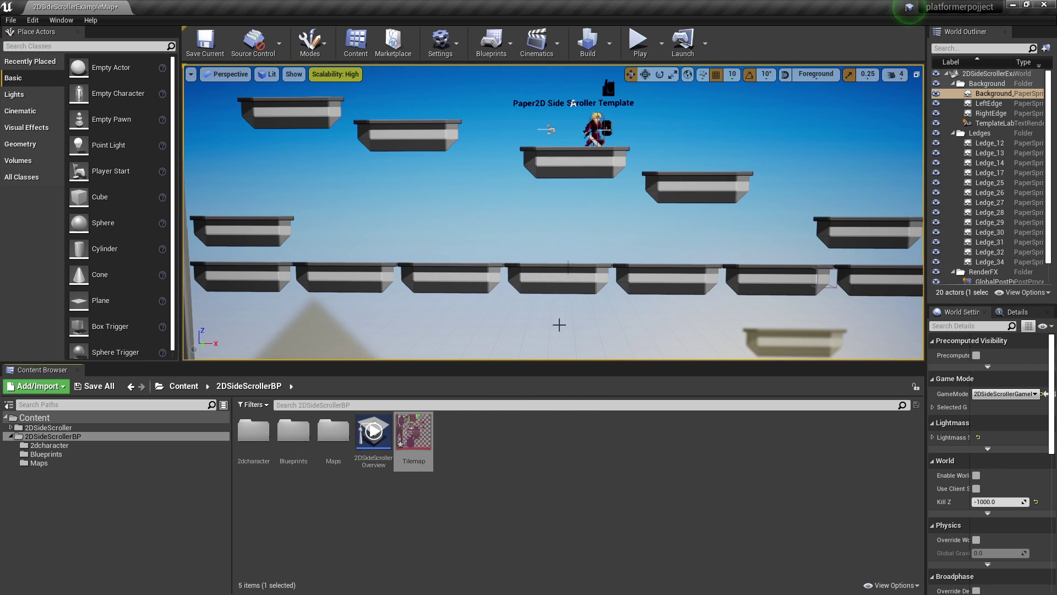
click(478, 467)
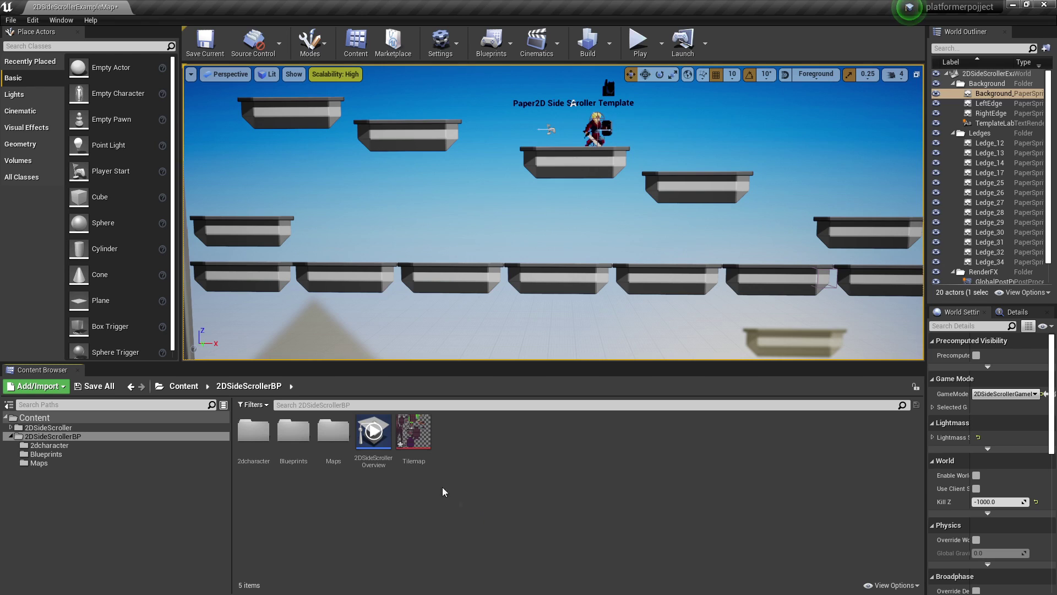
Create Tilemap_TileSet from the Tilemap texture and open it in the tile set editor.
right_click(419, 441)
mouse_move(534, 135)
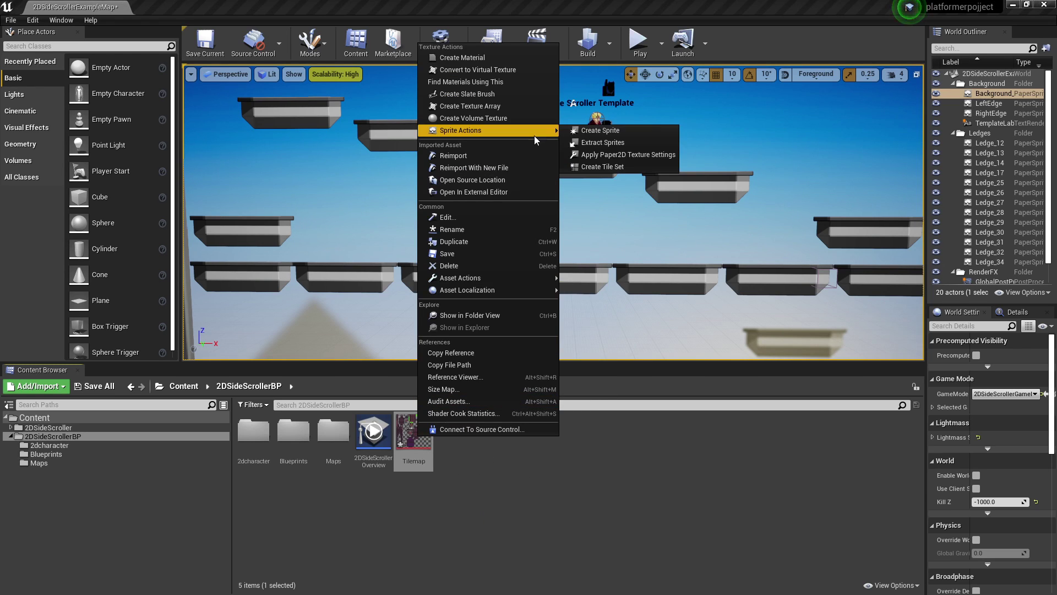
click(618, 166)
double_click(454, 432)
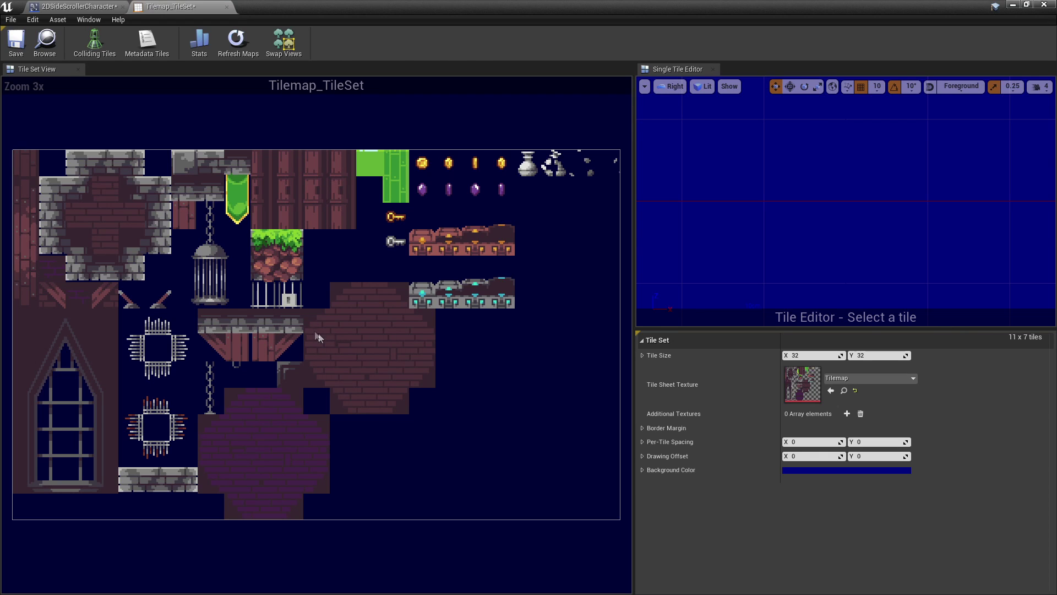
Add a box collision to top-left stone tile #1 and turn on the Colliding Tiles display.
click(463, 462)
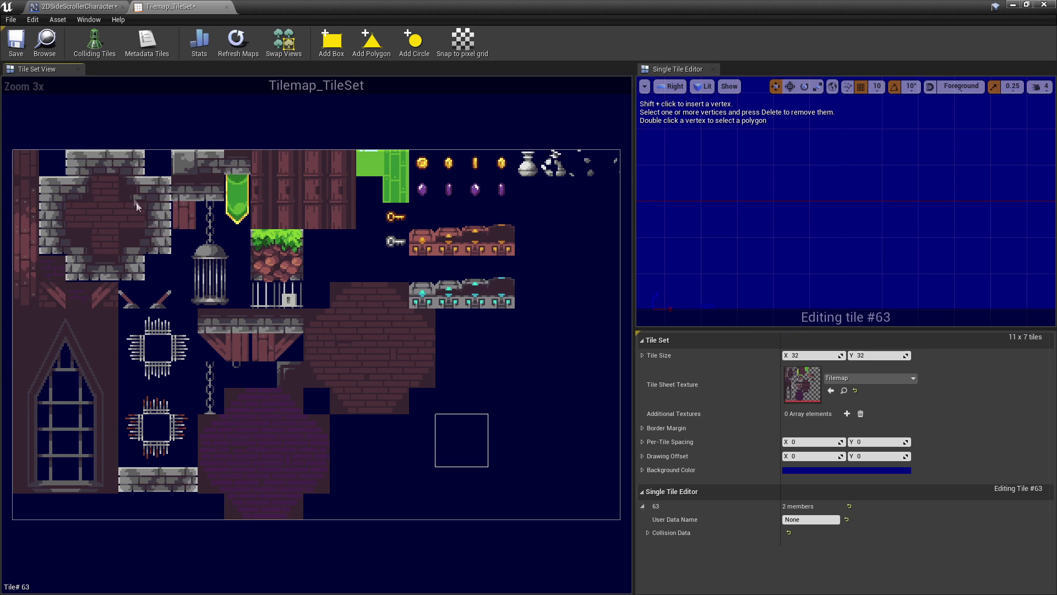
click(102, 189)
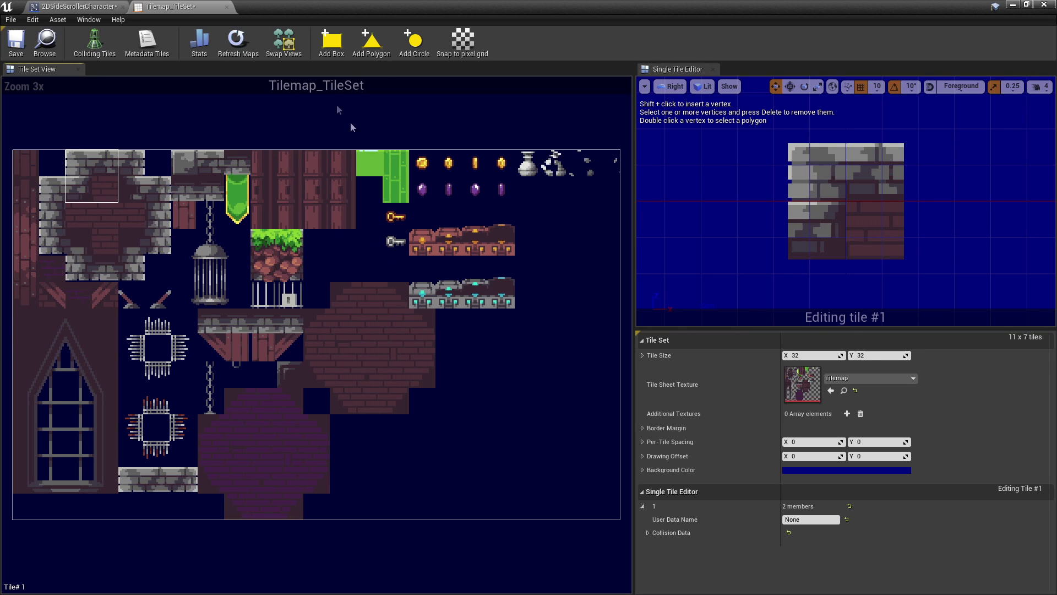
click(331, 41)
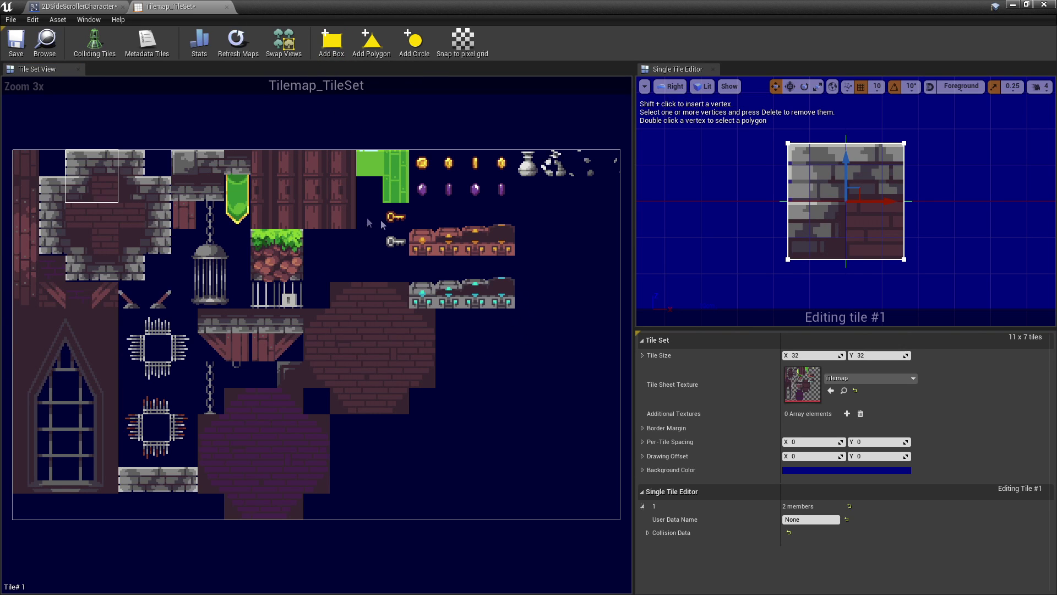
click(94, 43)
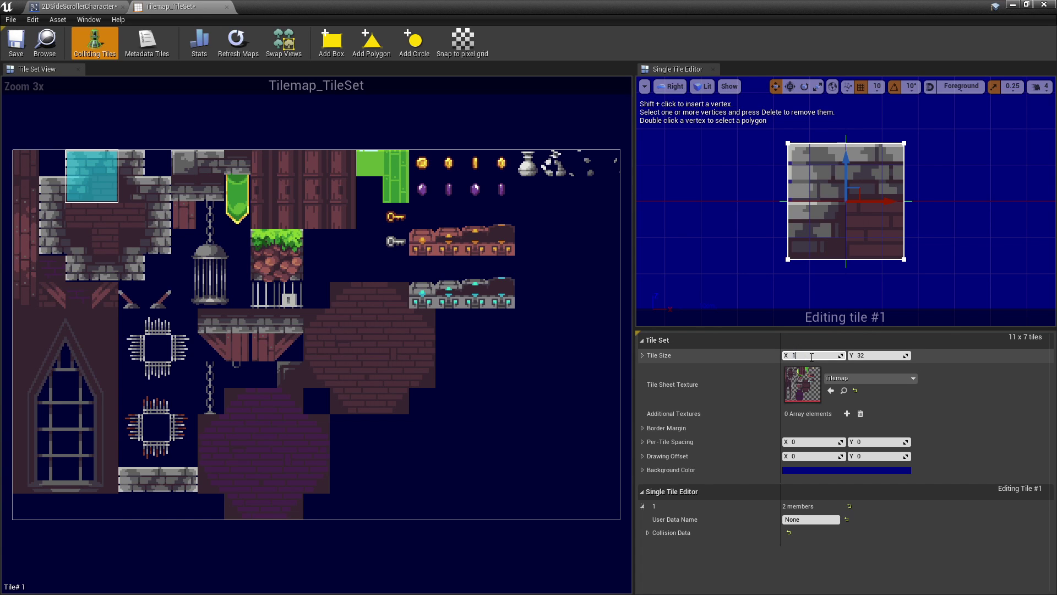
Set the tile set's Tile Size to 16 × 16 pixels.
text(6)
key(Return)
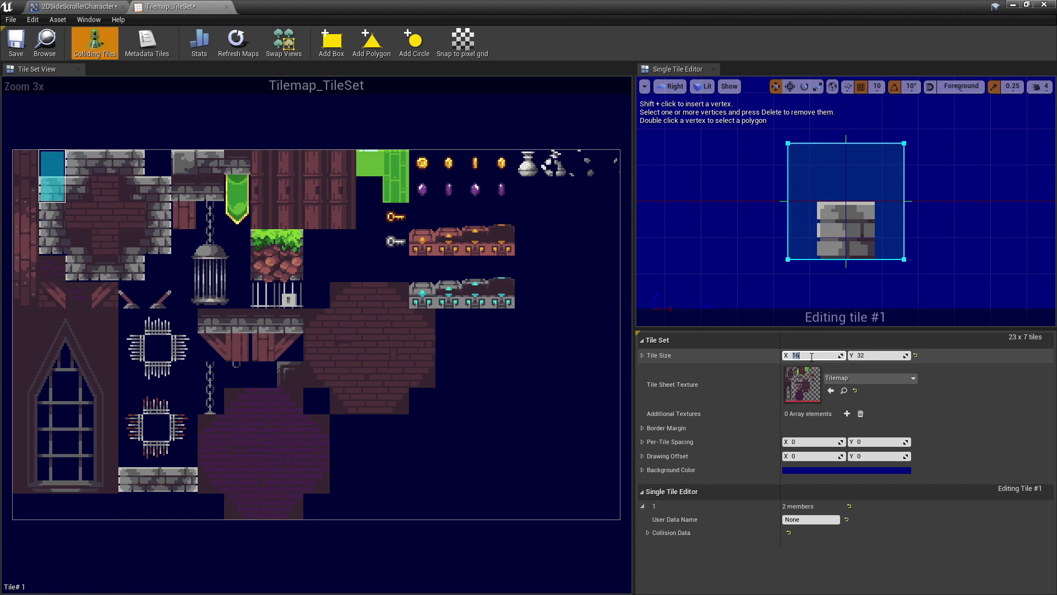
click(881, 357)
text(16)
key(Return)
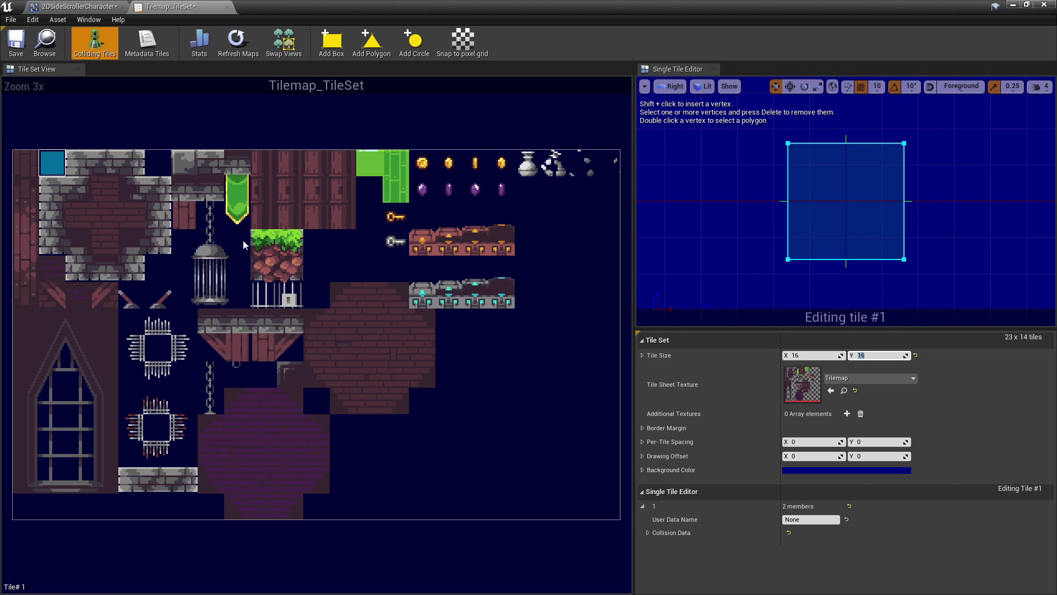
Delete tile #1's old collision box.
click(81, 197)
click(55, 171)
click(81, 168)
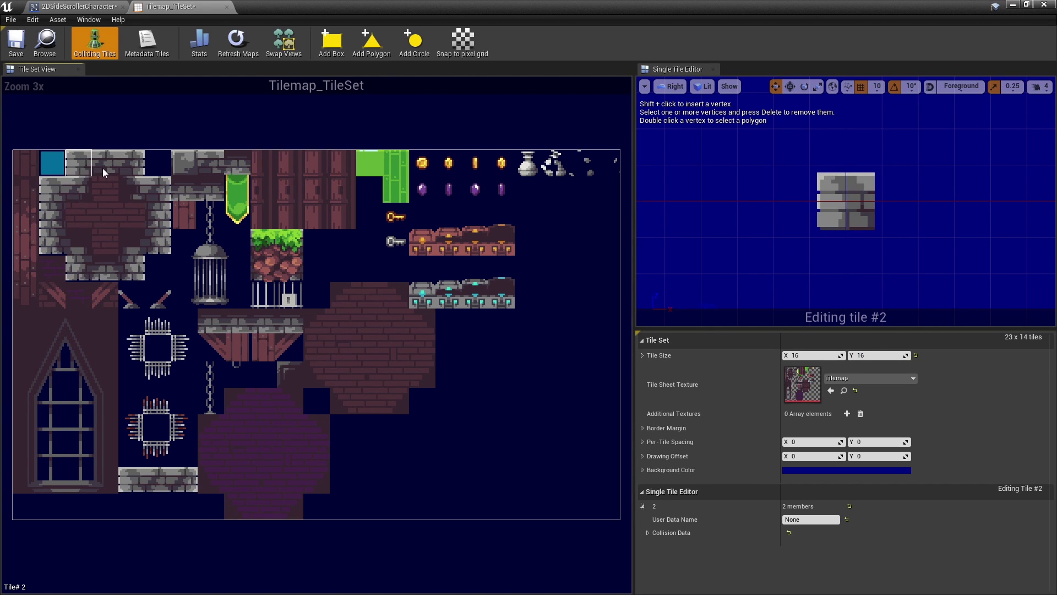
click(102, 167)
click(132, 169)
key(ctrl+z)
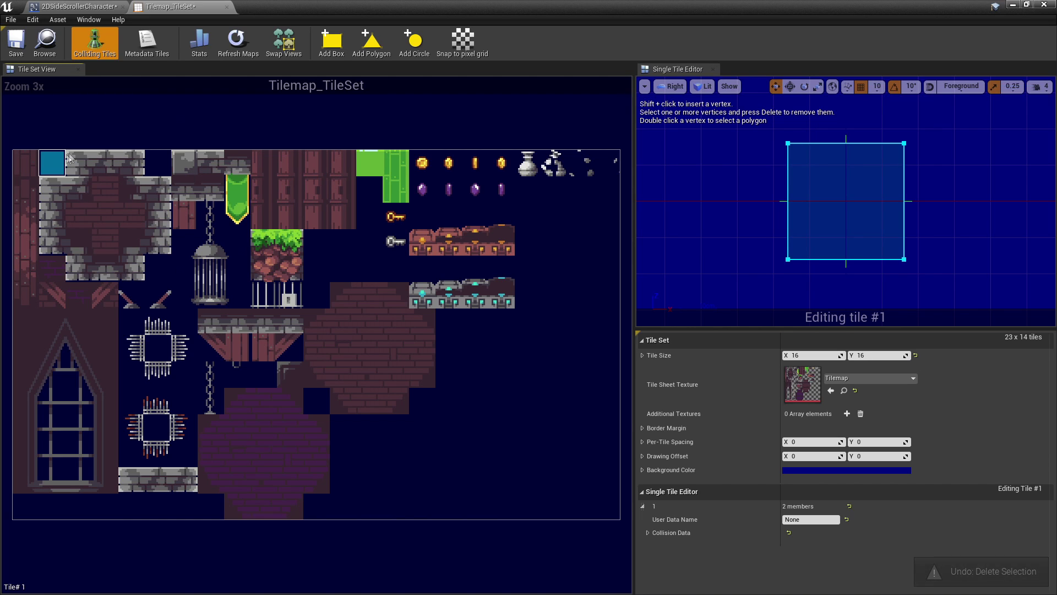
click(861, 186)
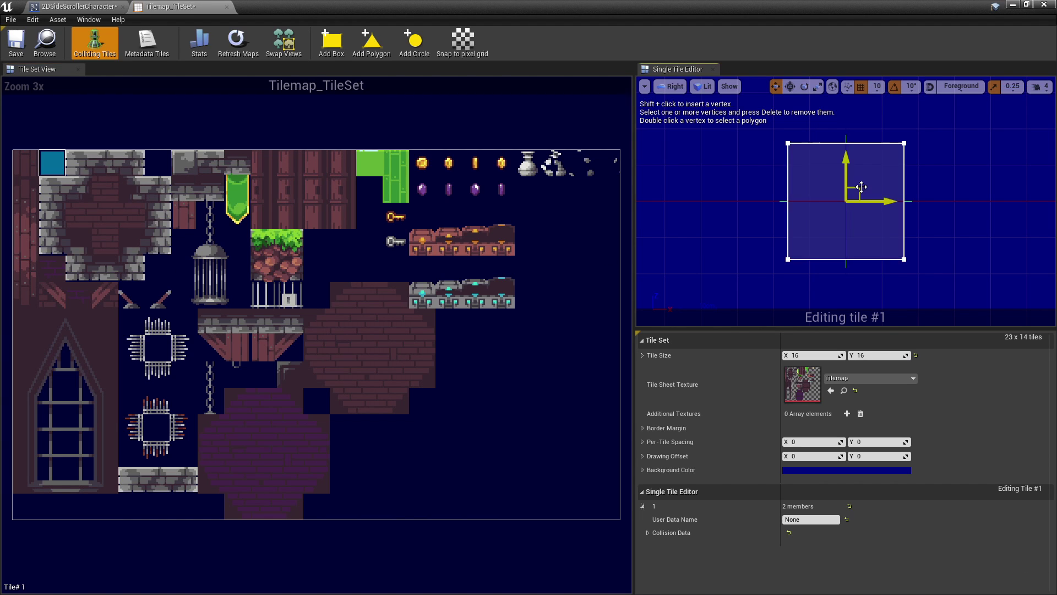
key(Delete)
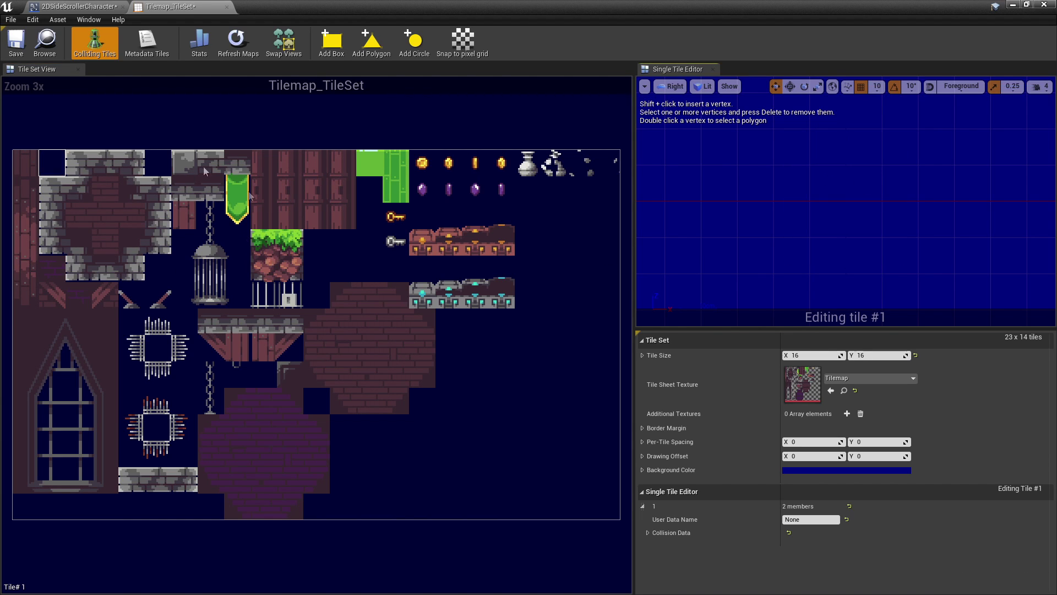
Give stone tiles #2, #3, #4, #24, #47 and #70 box collisions, then save the tile set.
click(87, 168)
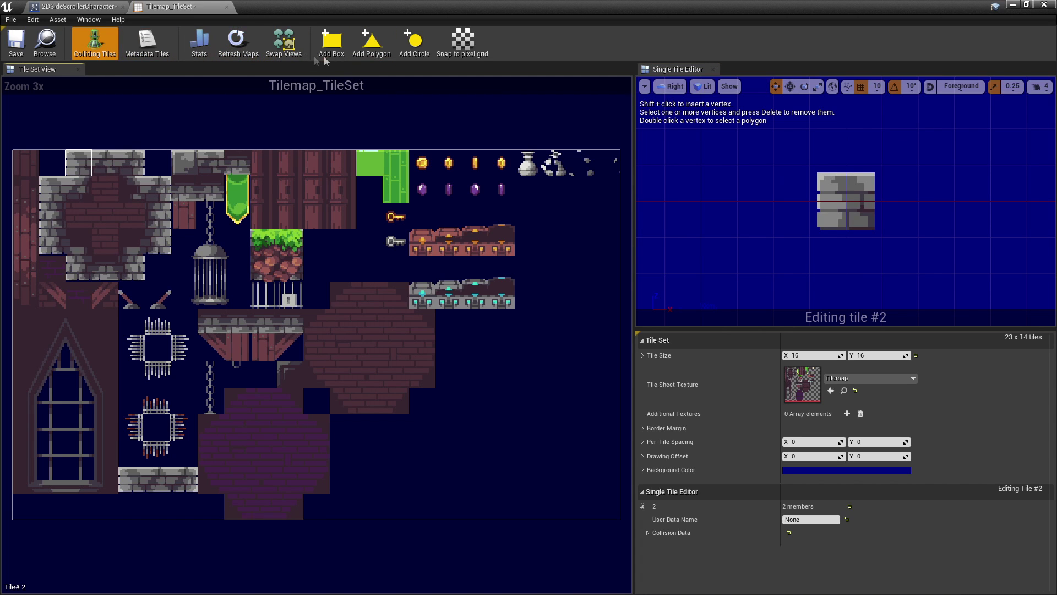
click(331, 47)
click(104, 165)
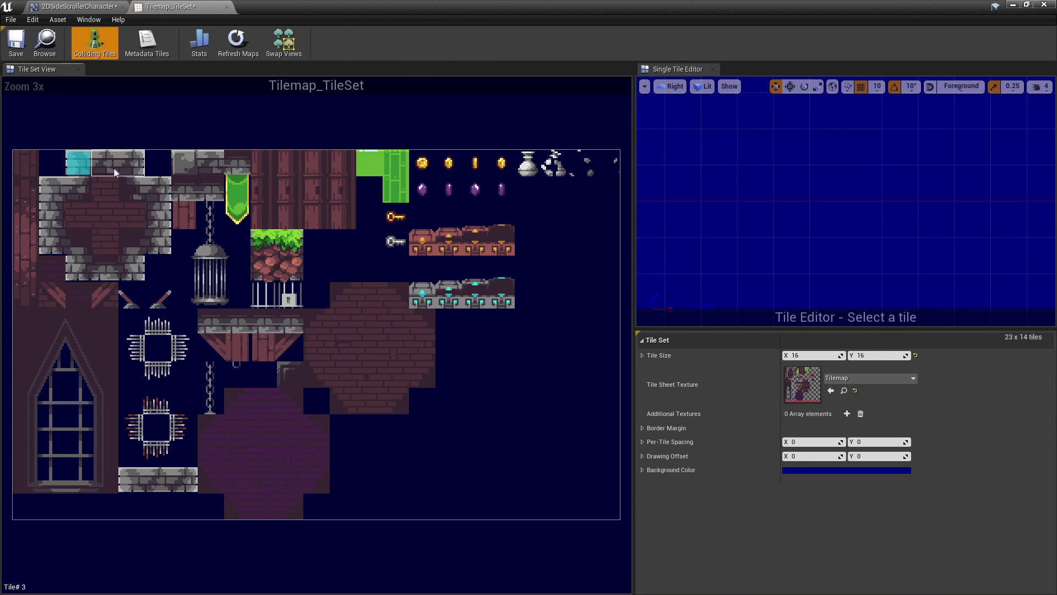
click(331, 47)
click(131, 162)
click(330, 47)
click(52, 188)
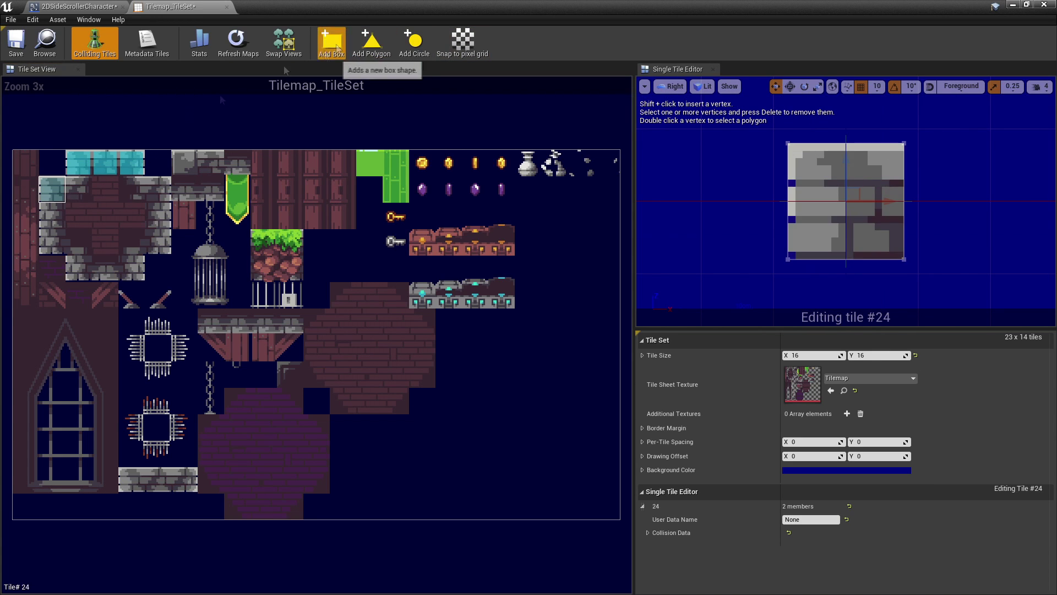
click(330, 47)
click(52, 214)
click(330, 47)
click(52, 241)
click(331, 47)
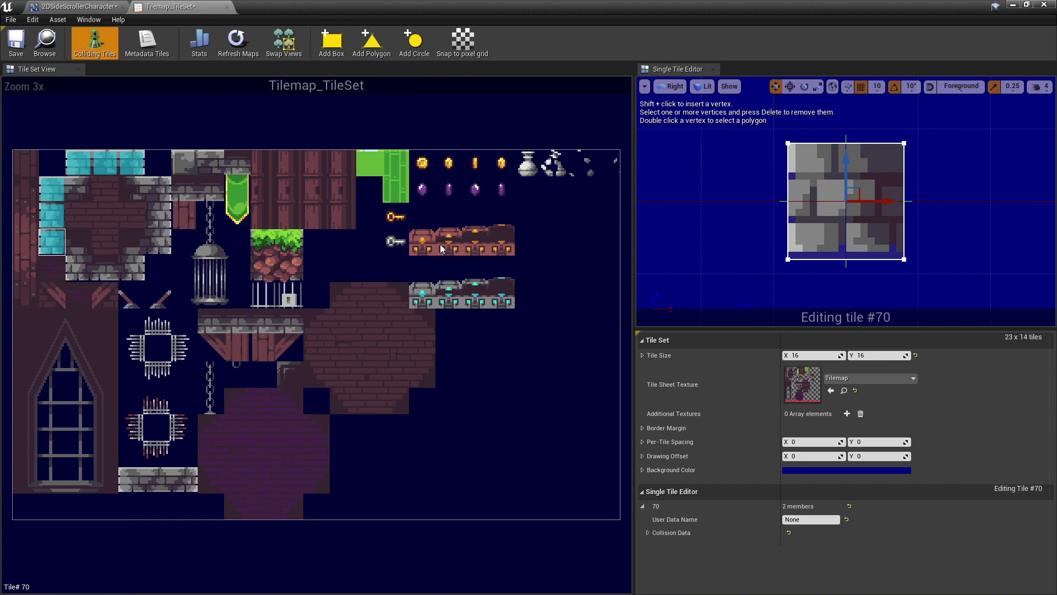
click(22, 47)
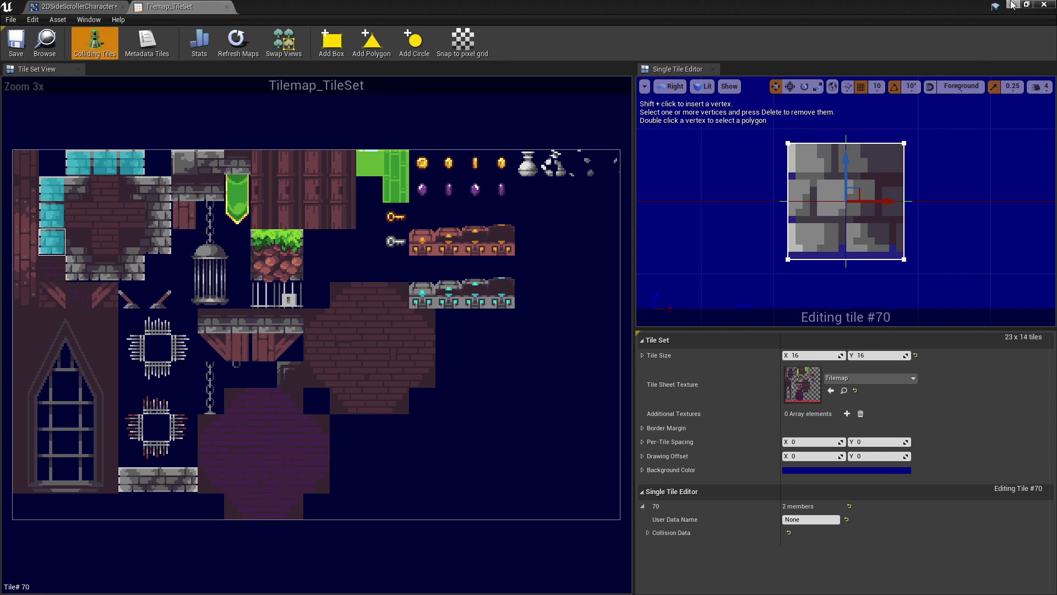
click(1014, 5)
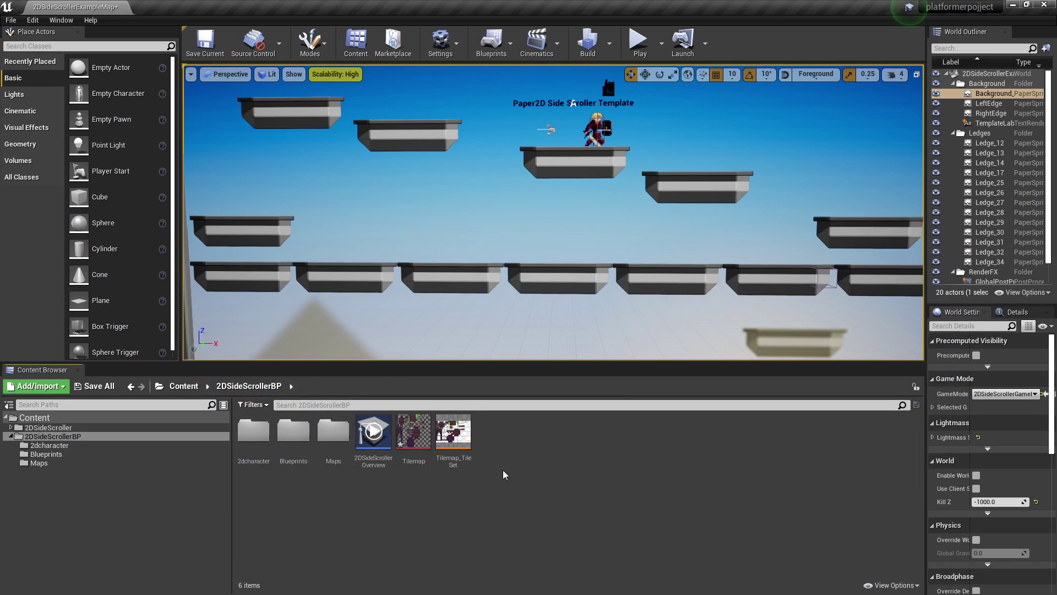
Create a tile map from Tilemap_TileSet, keep the default name Tilemap_TileMap, and open it.
right_click(455, 436)
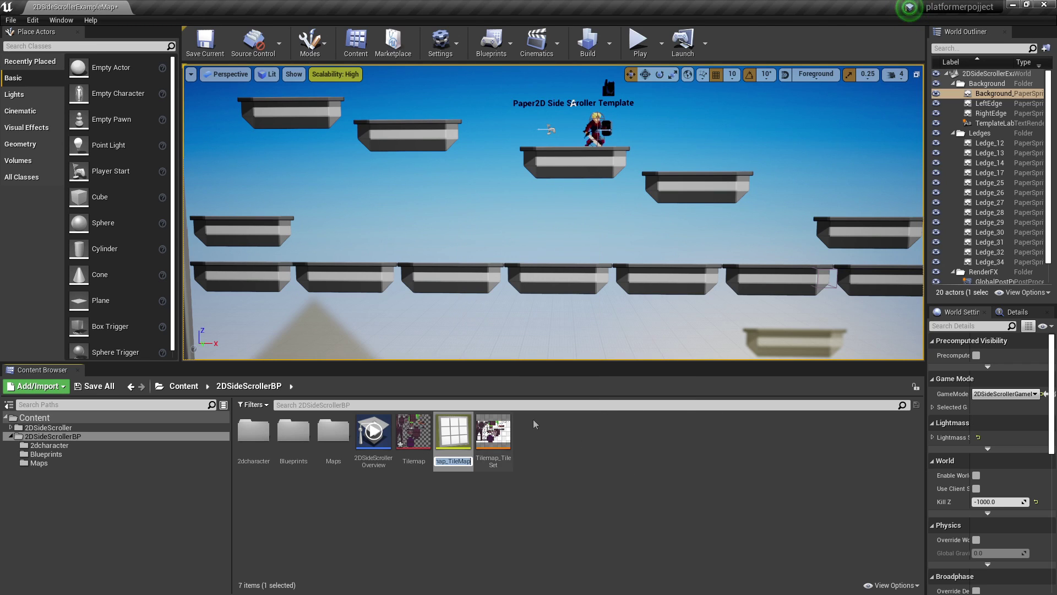
key(Return)
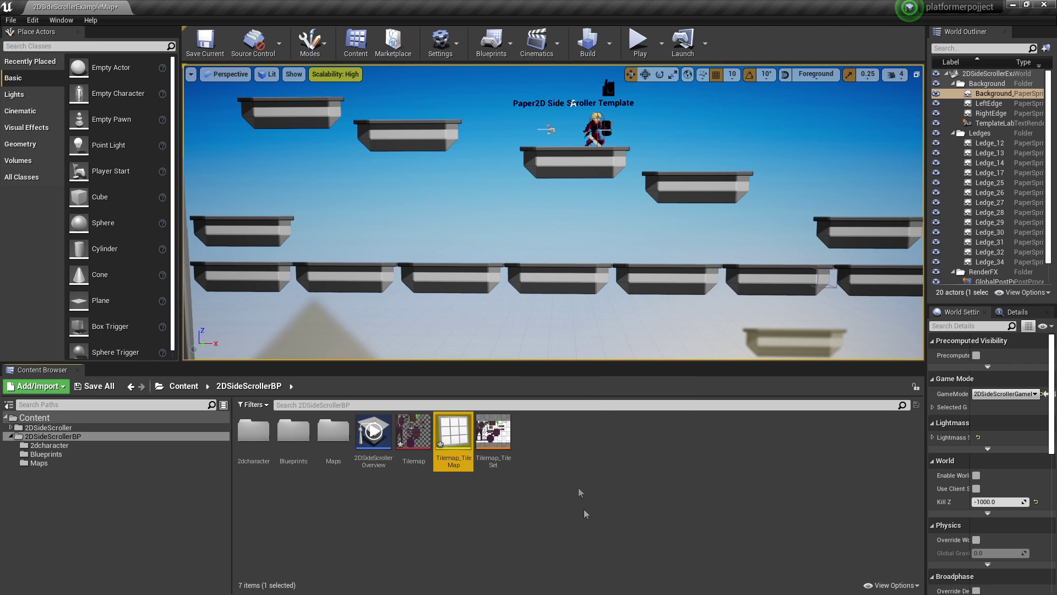
double_click(454, 441)
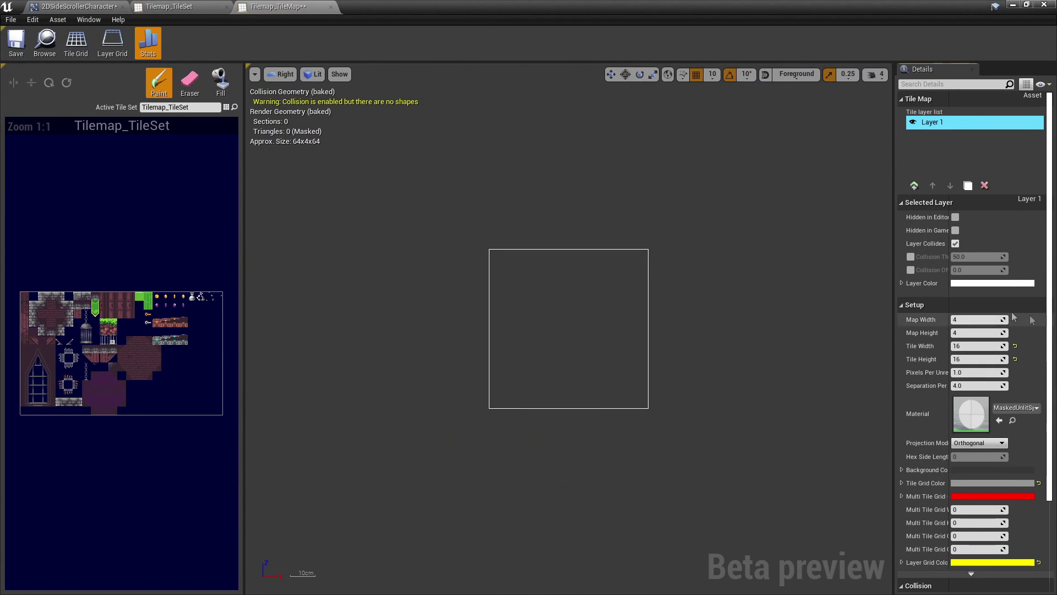
Set the tile map's Map Width to 50 and Map Height to 20.
key(Return)
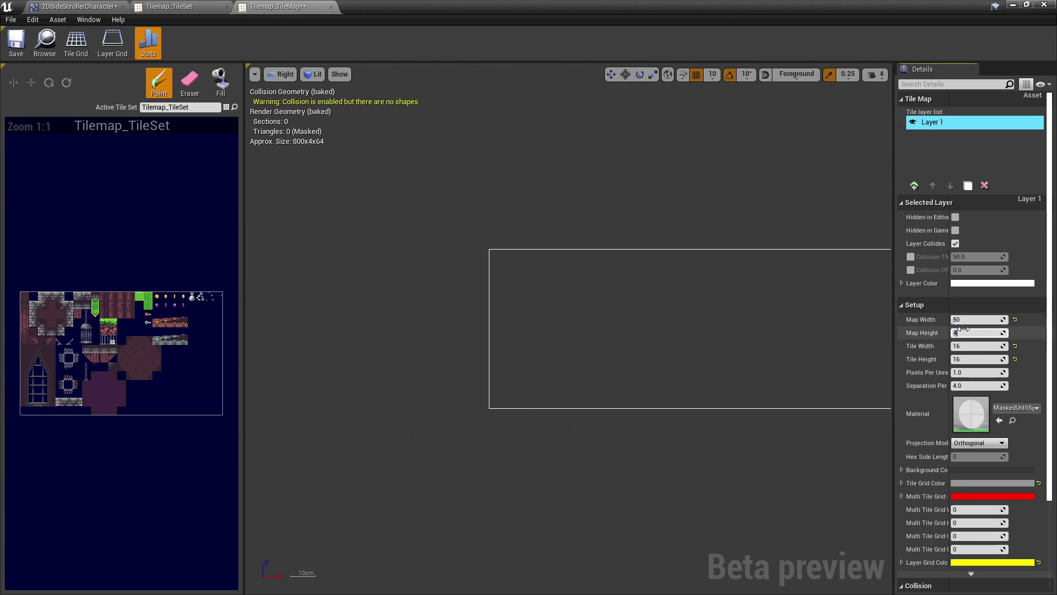
click(965, 330)
text(20)
key(Return)
scroll(572, 281, down, 4)
scroll(583, 275, down, 1)
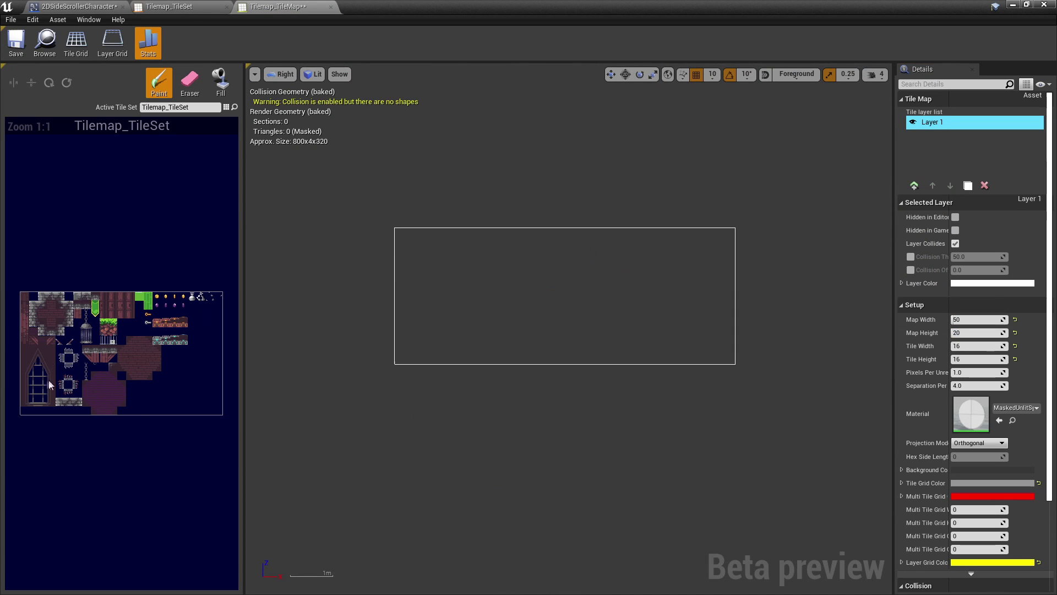
scroll(108, 325, up, 2)
scroll(108, 329, down, 2)
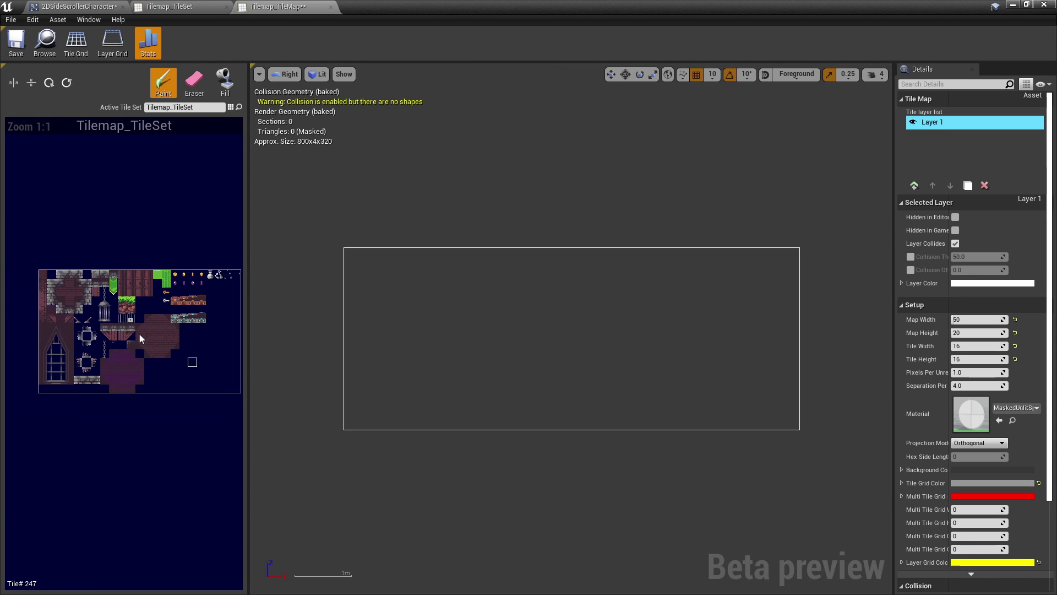
scroll(53, 336, up, 3)
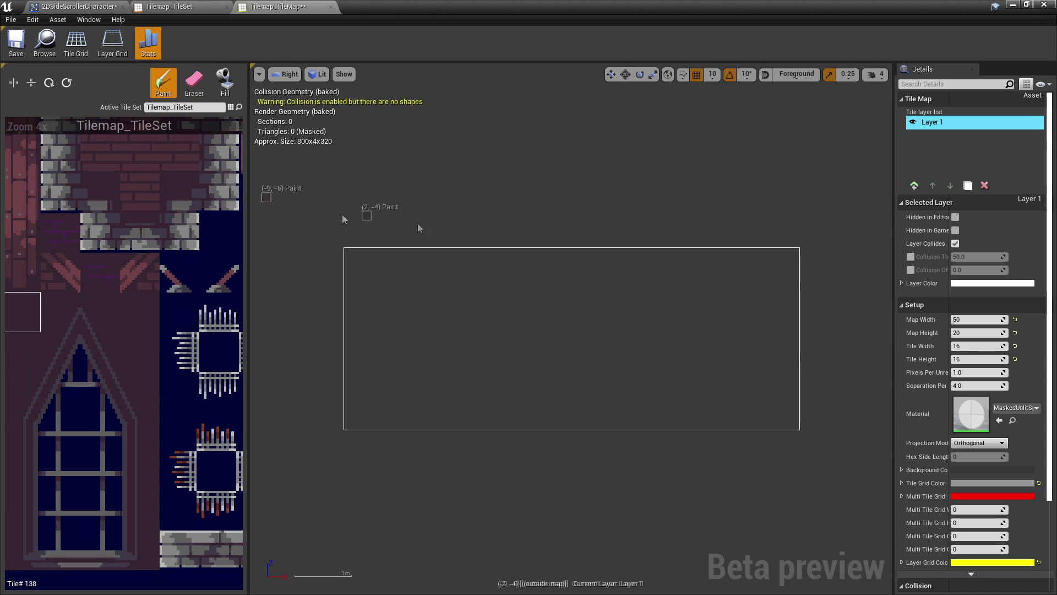
Paint a few test tiles and an arched window stamp onto the map.
click(388, 304)
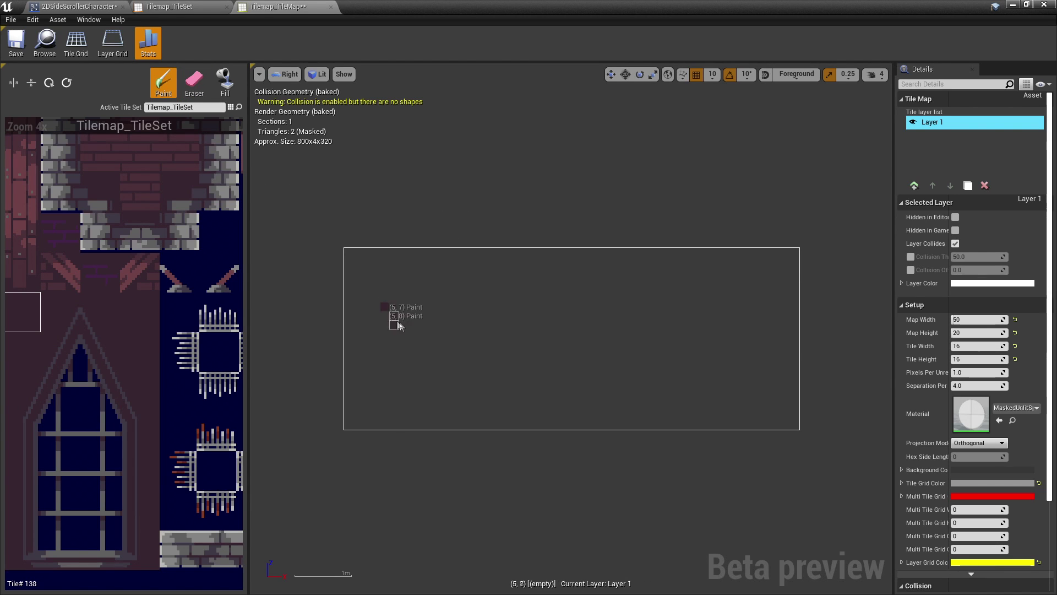
click(412, 317)
click(425, 338)
scroll(137, 359, down, 1)
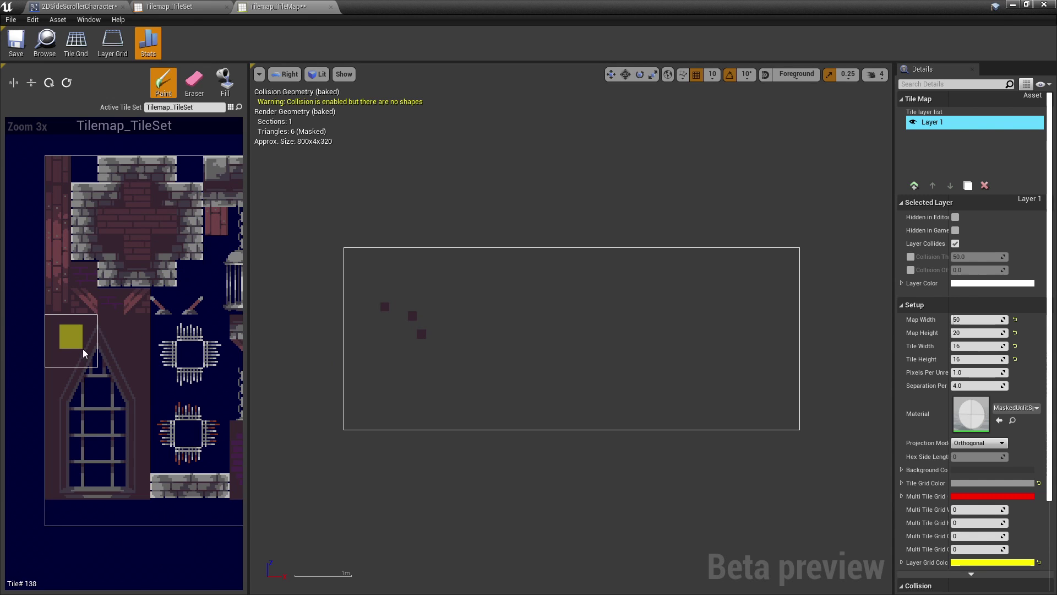
mouse_move(84, 353)
mouse_down()
mouse_move(114, 391)
mouse_move(124, 485)
mouse_move(144, 488)
mouse_up()
click(484, 348)
scroll(492, 357, up, 2)
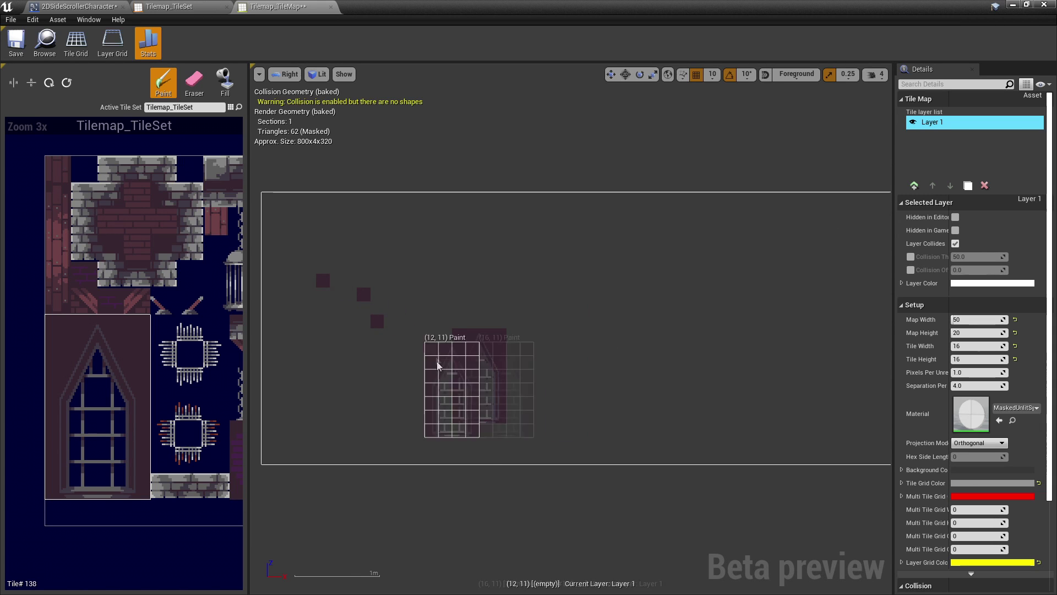
Erase the painted window stamp with the Eraser.
click(190, 88)
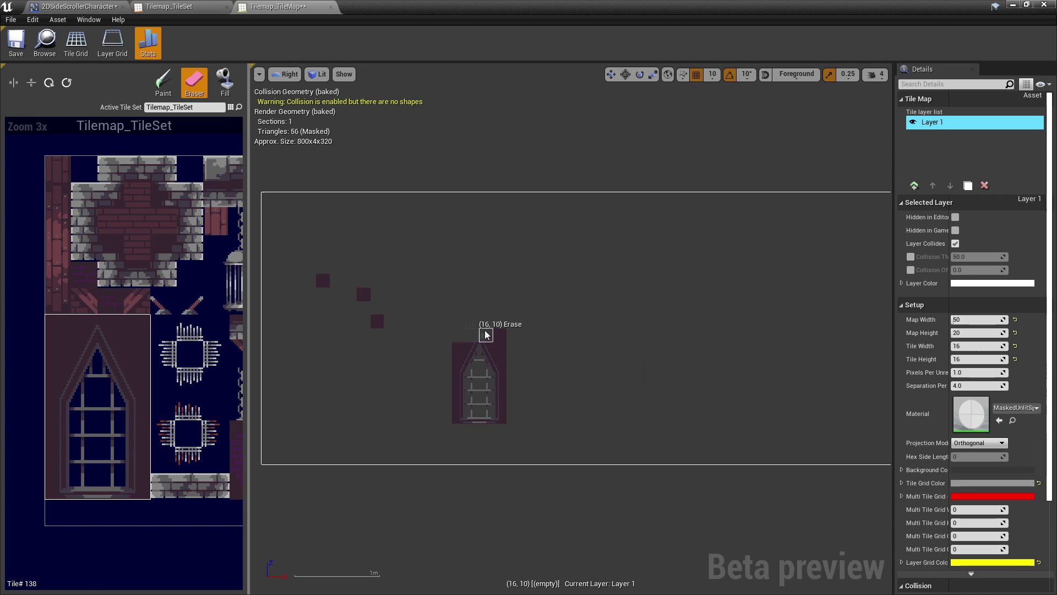
mouse_move(484, 402)
mouse_down()
mouse_move(480, 321)
mouse_move(500, 398)
mouse_move(459, 423)
mouse_move(323, 280)
mouse_up()
scroll(73, 314, down, 2)
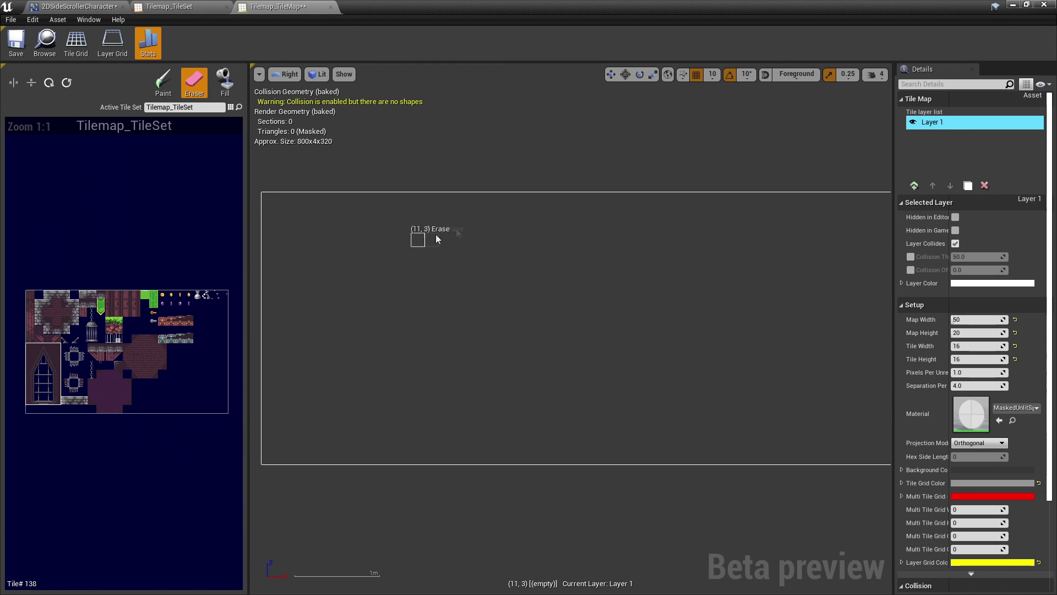
scroll(158, 368, up, 4)
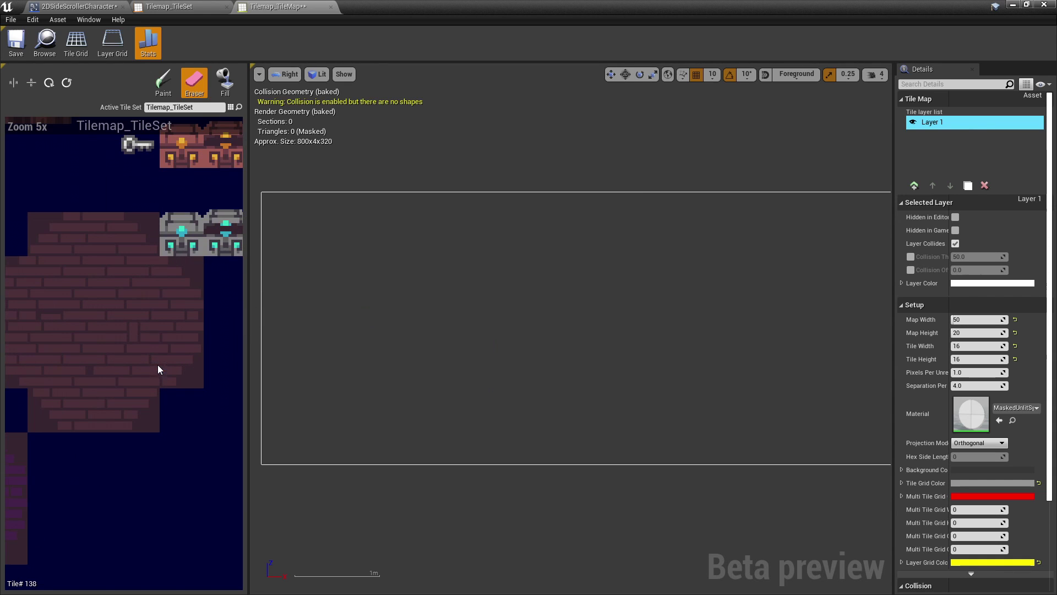
Fill the whole map with the brick tile, save it, and return to the level.
click(141, 317)
click(225, 82)
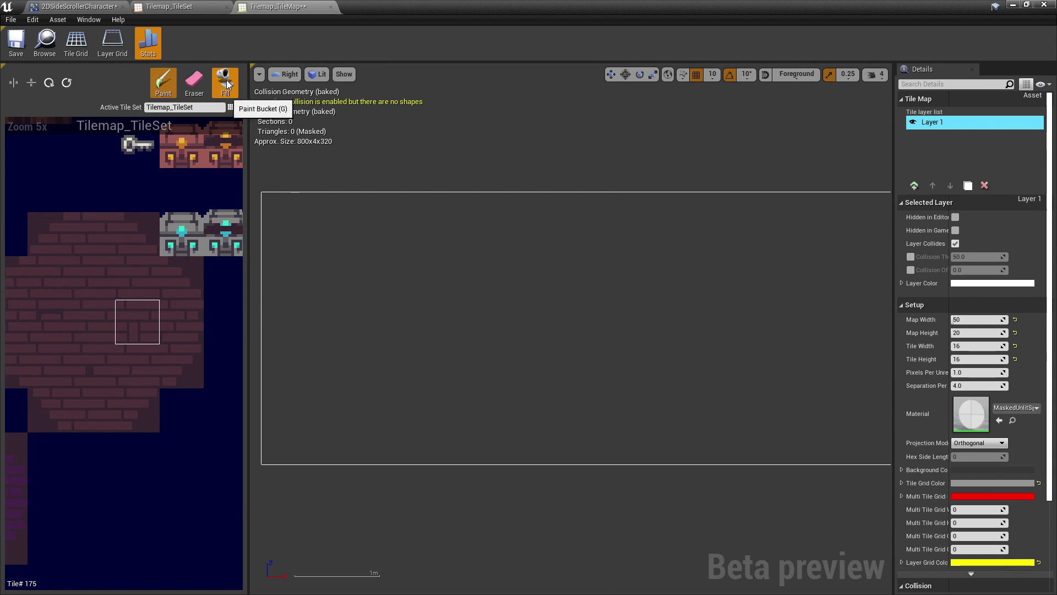
click(475, 257)
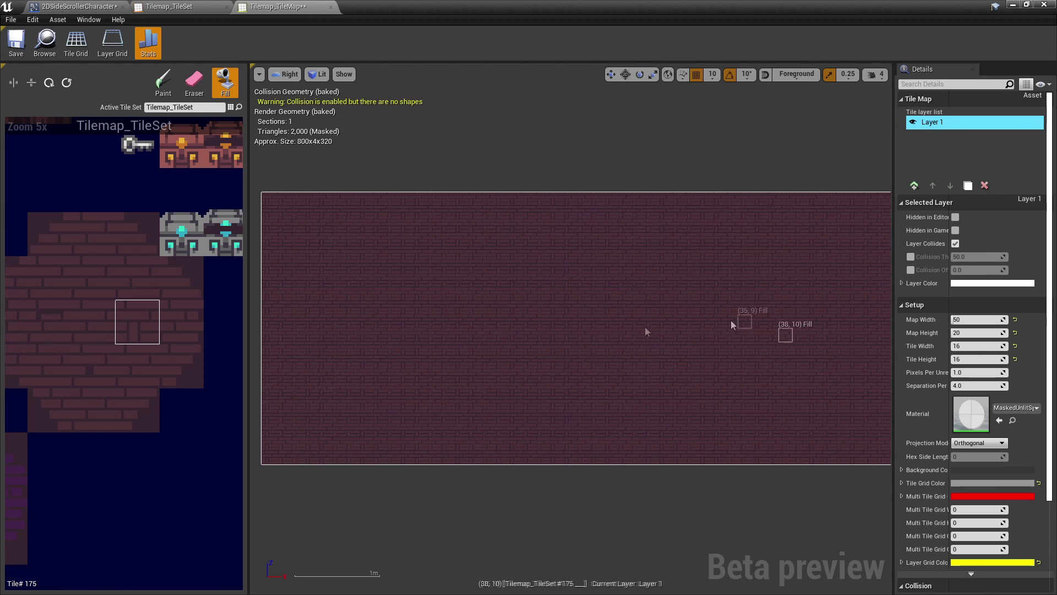
click(15, 48)
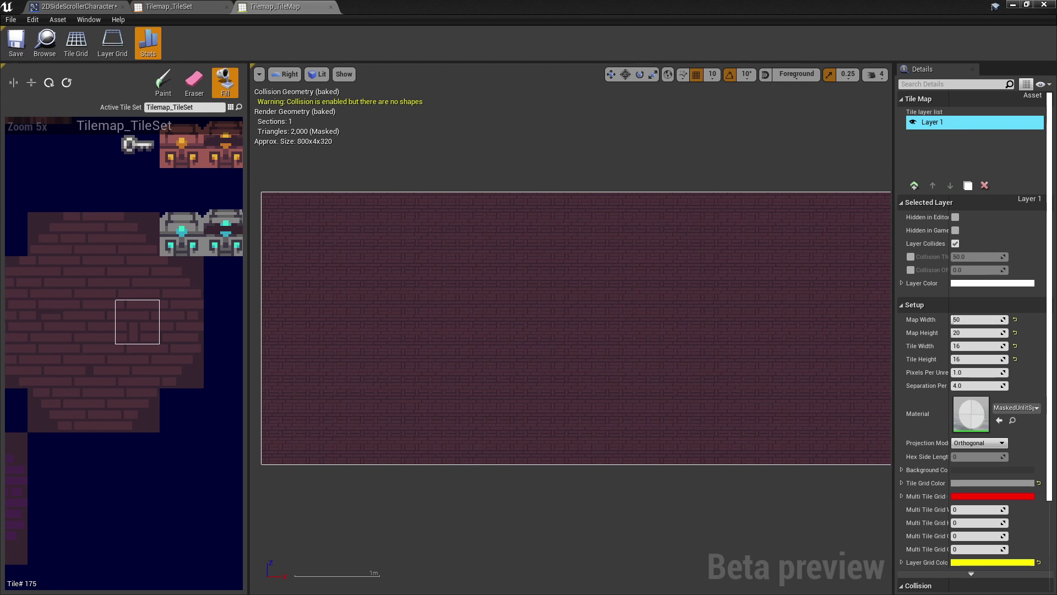
click(1012, 4)
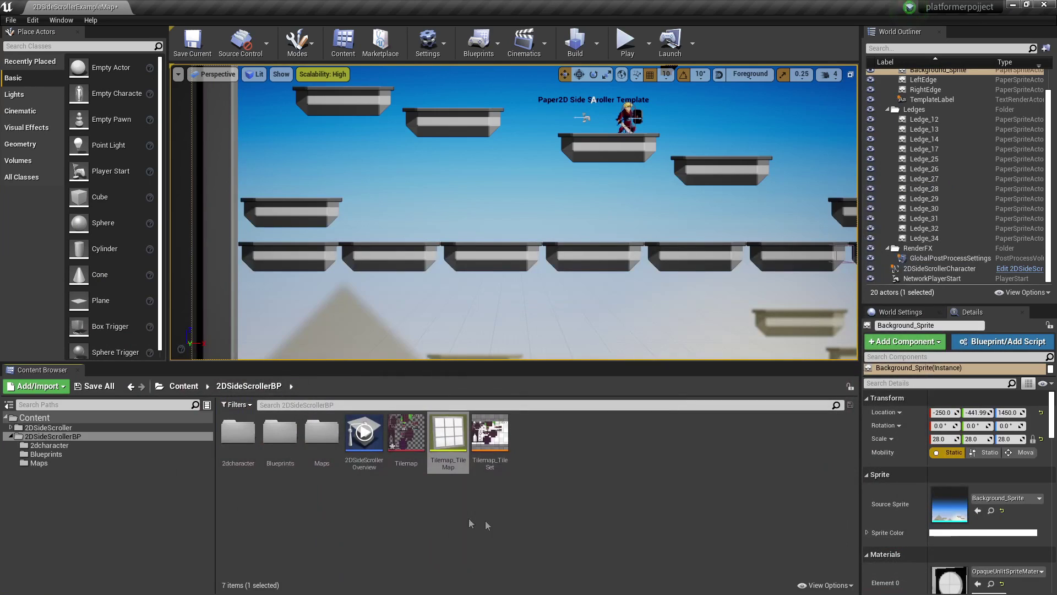
Place Tilemap_TileMap in the level at scale 5 and compare it with the player.
drag(448, 436, 509, 179)
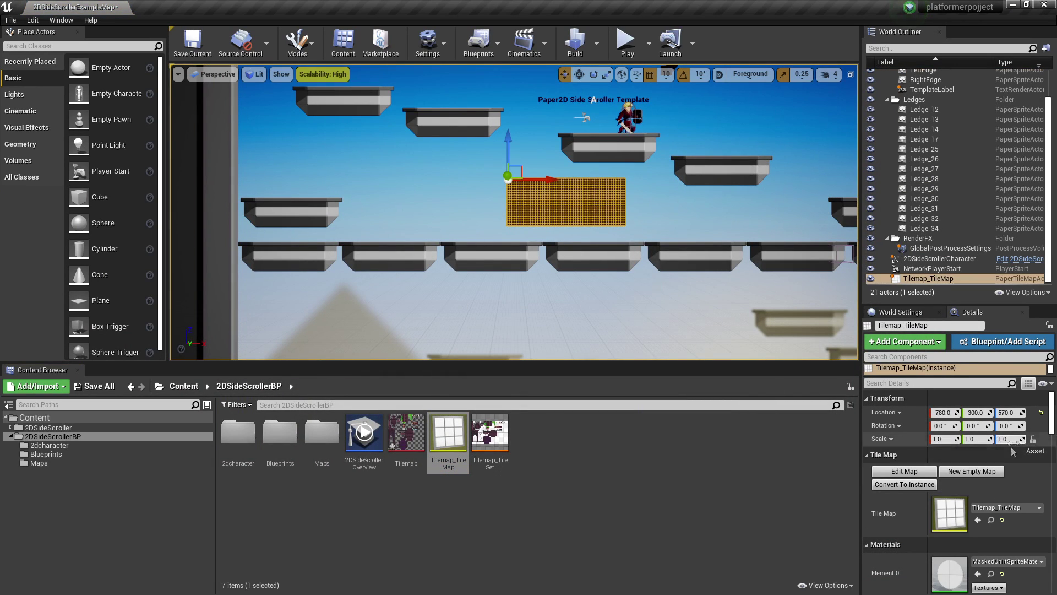
text(5)
key(Return)
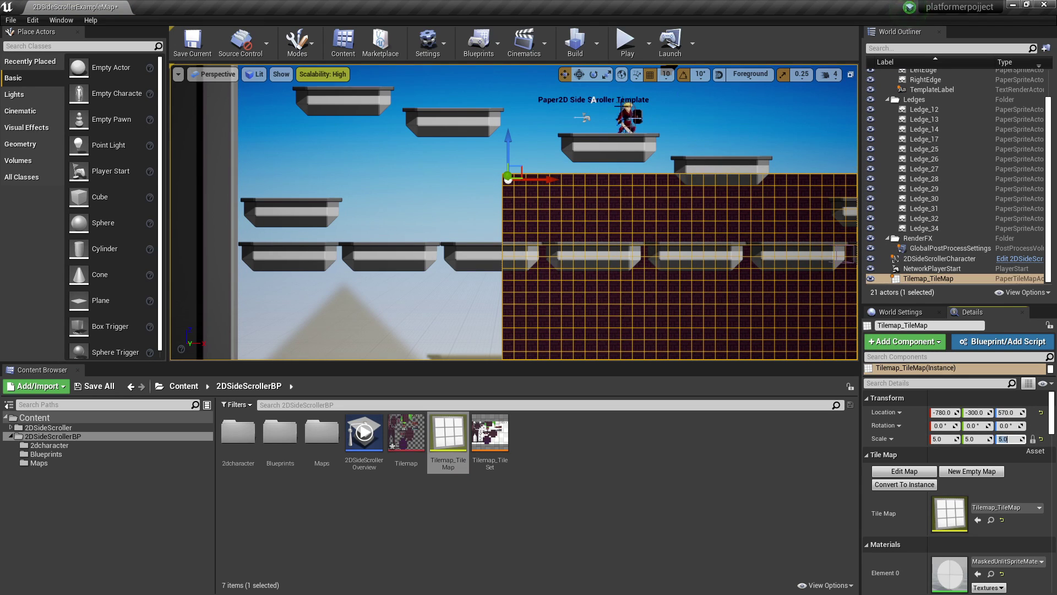
click(939, 258)
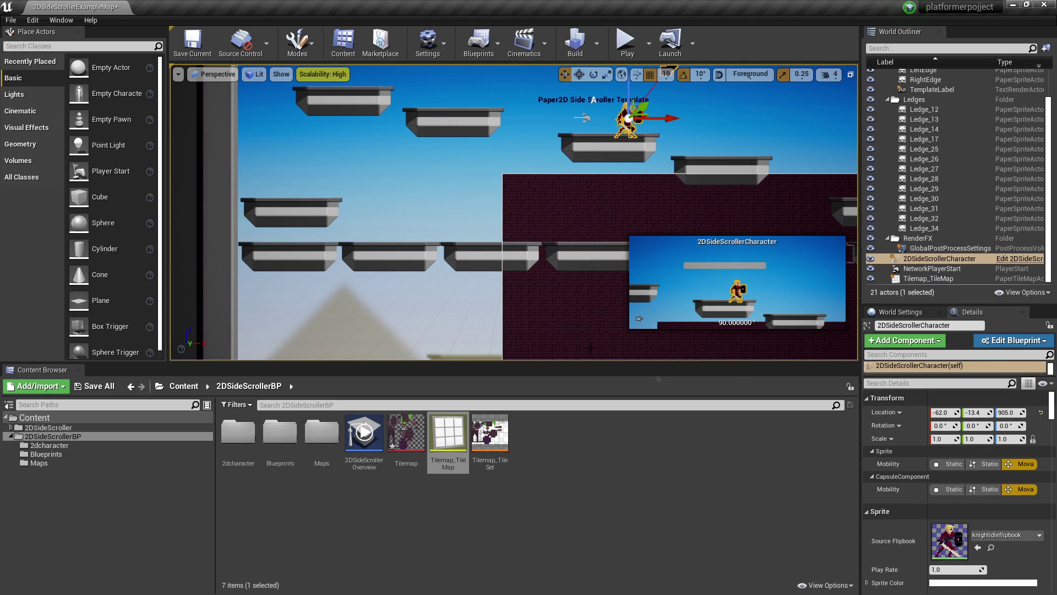
click(639, 319)
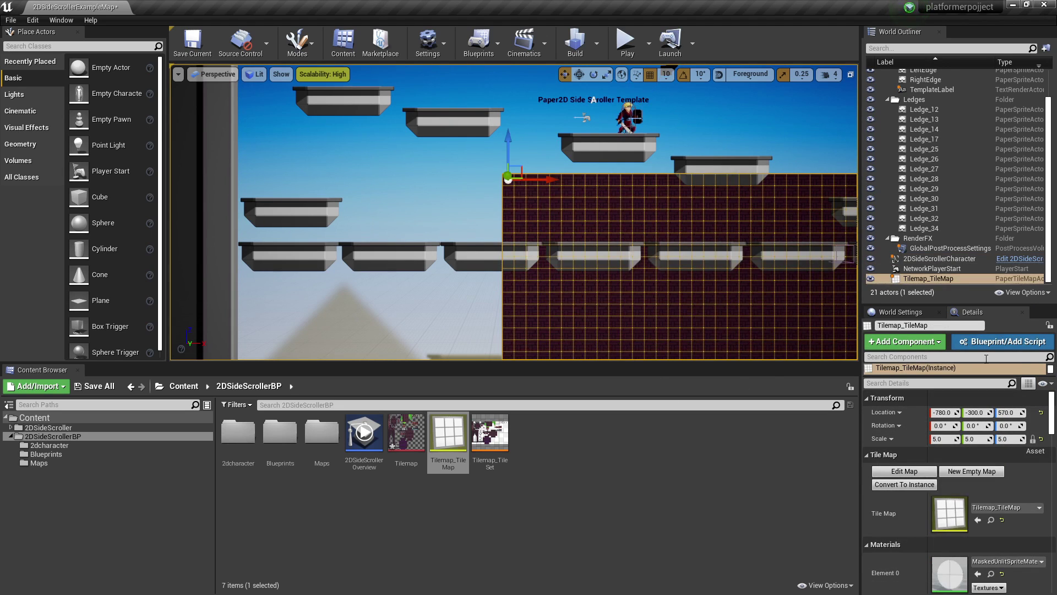
Set the tile map's Location Z to 905 and slide it behind the platforms.
click(1012, 412)
text(90)
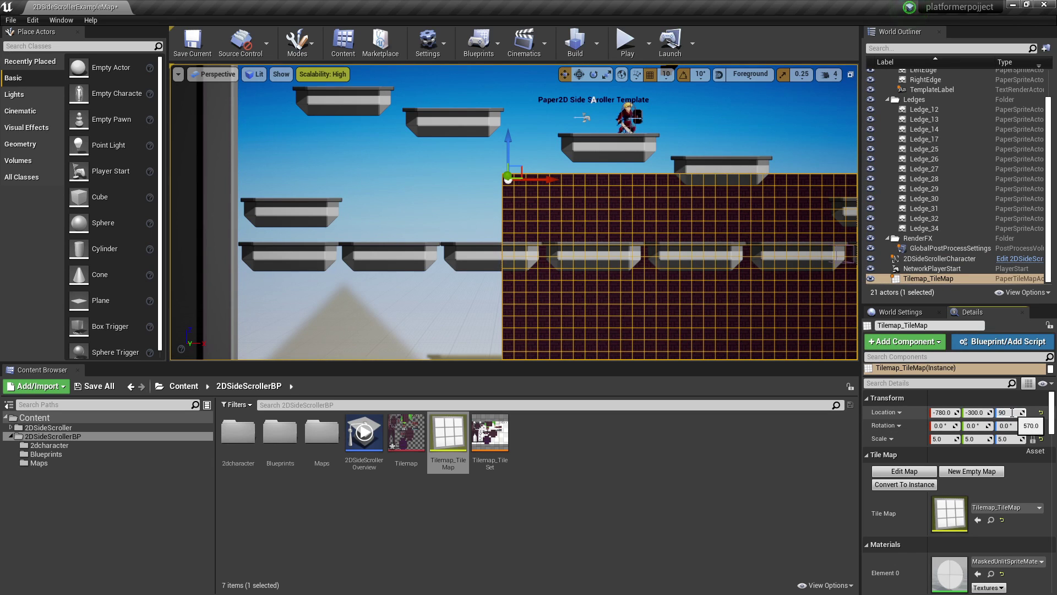
text(5)
key(Return)
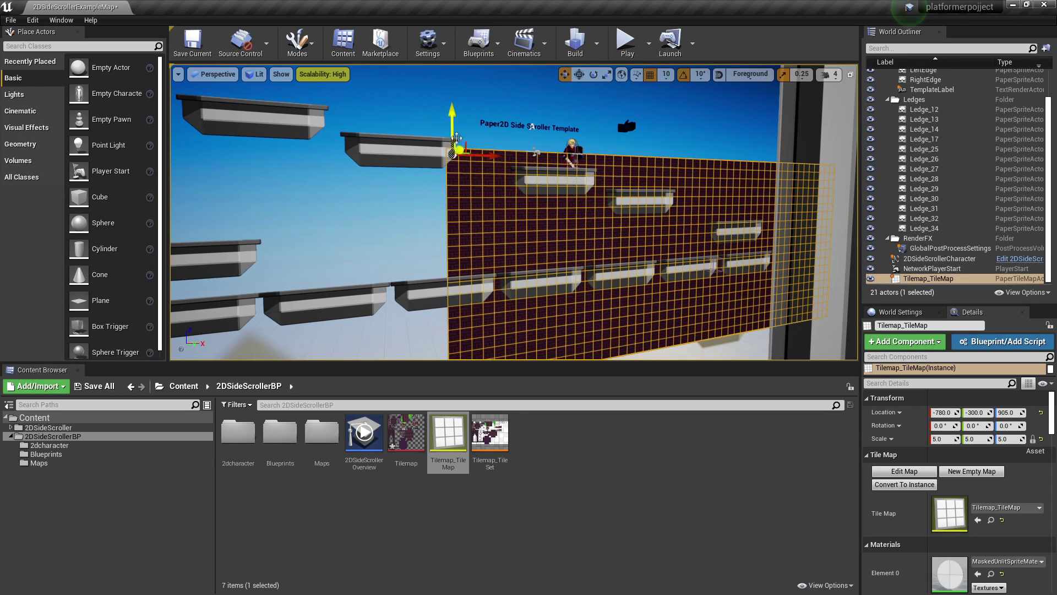
drag(461, 150, 447, 72)
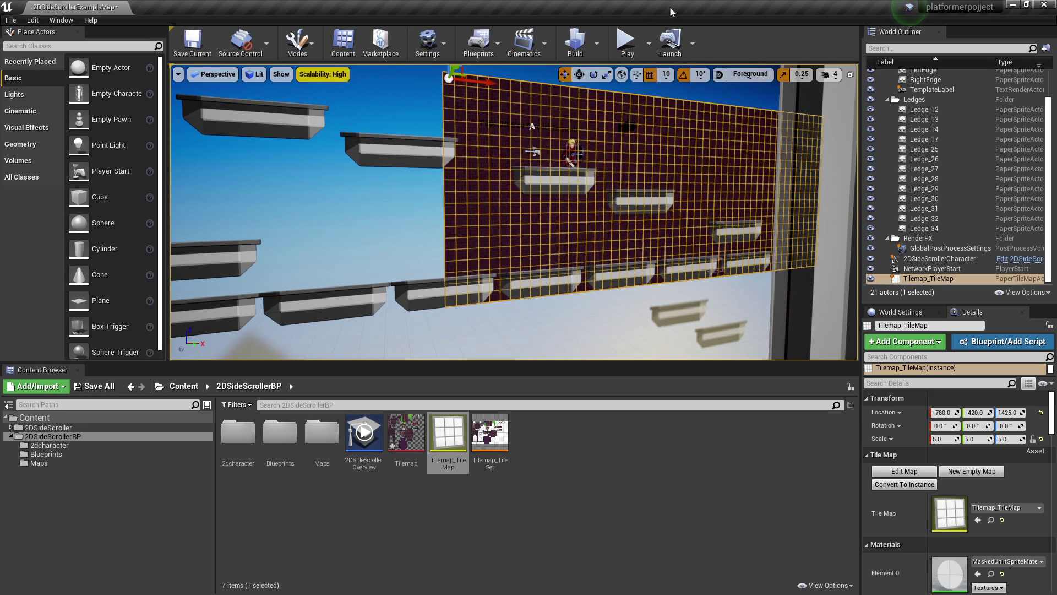
Play-test by running right and jumping, then reopen the tile map for editing.
click(625, 41)
key(d)
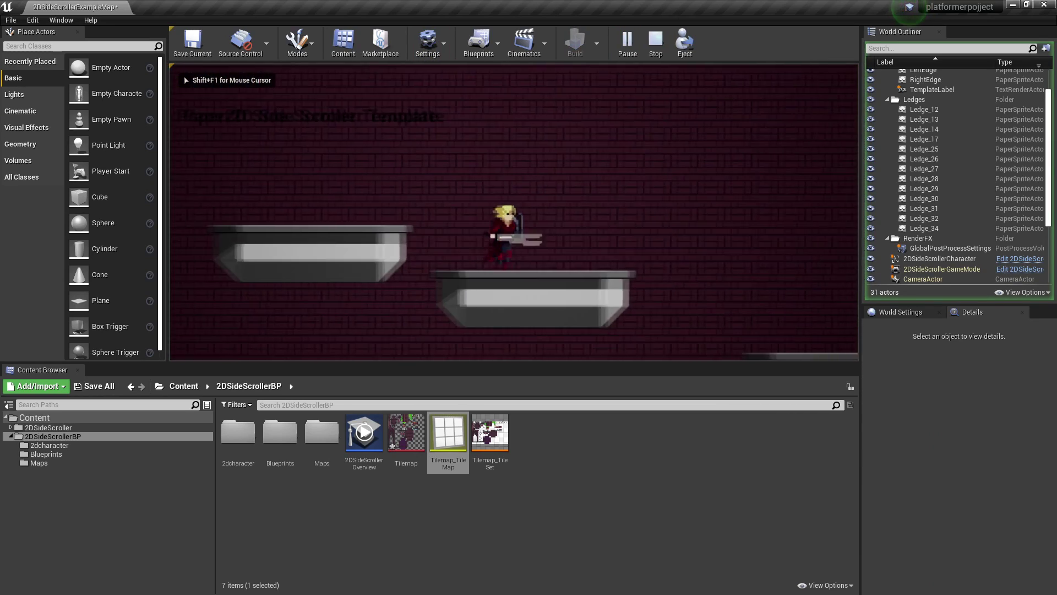
key(space)
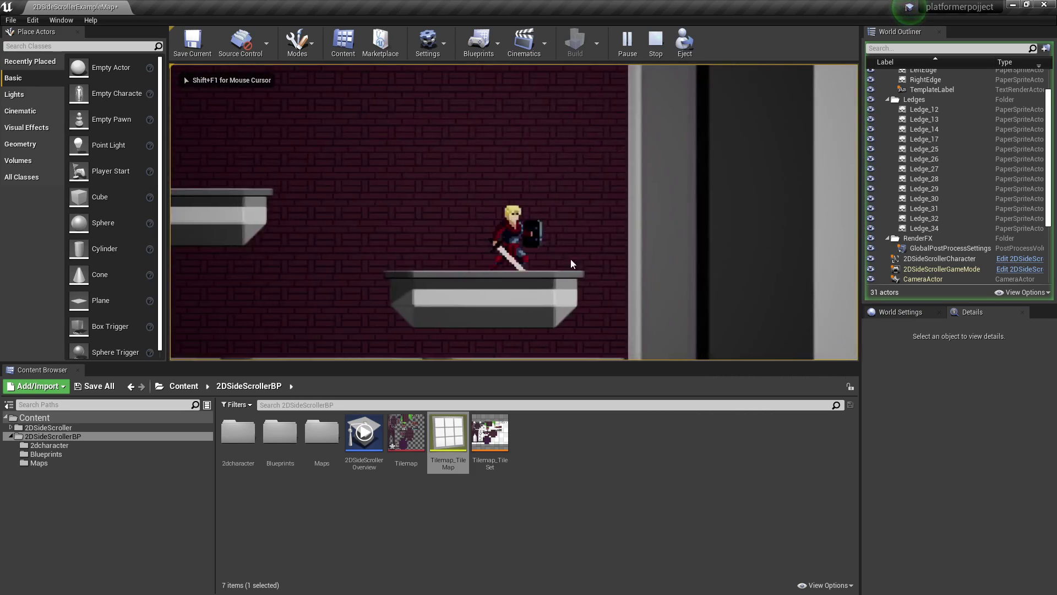
key(Escape)
double_click(463, 439)
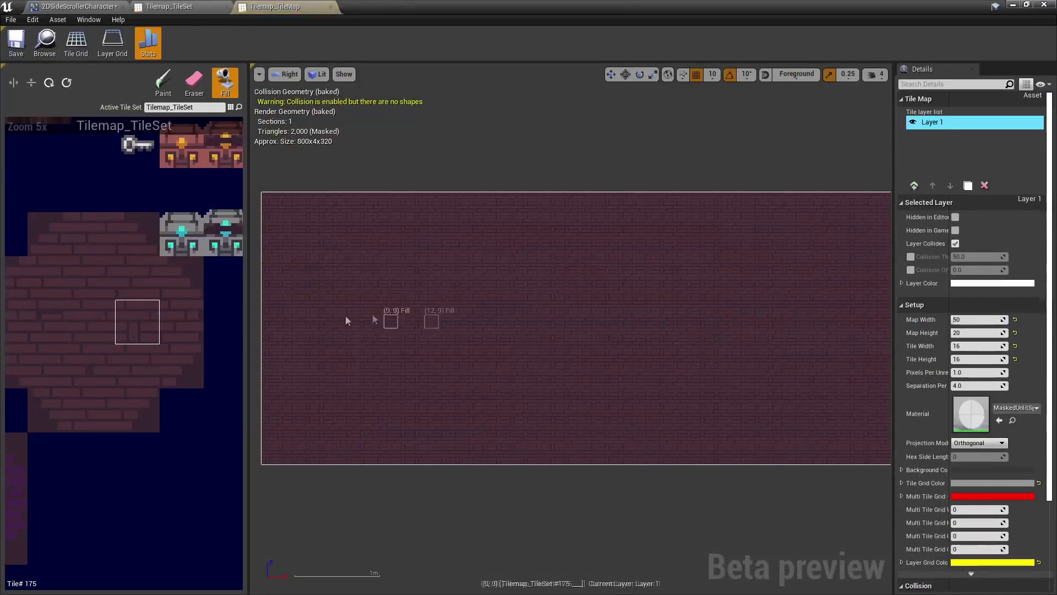
Paint a three-tile stone strip onto the brick tile map.
scroll(74, 287, down, 3)
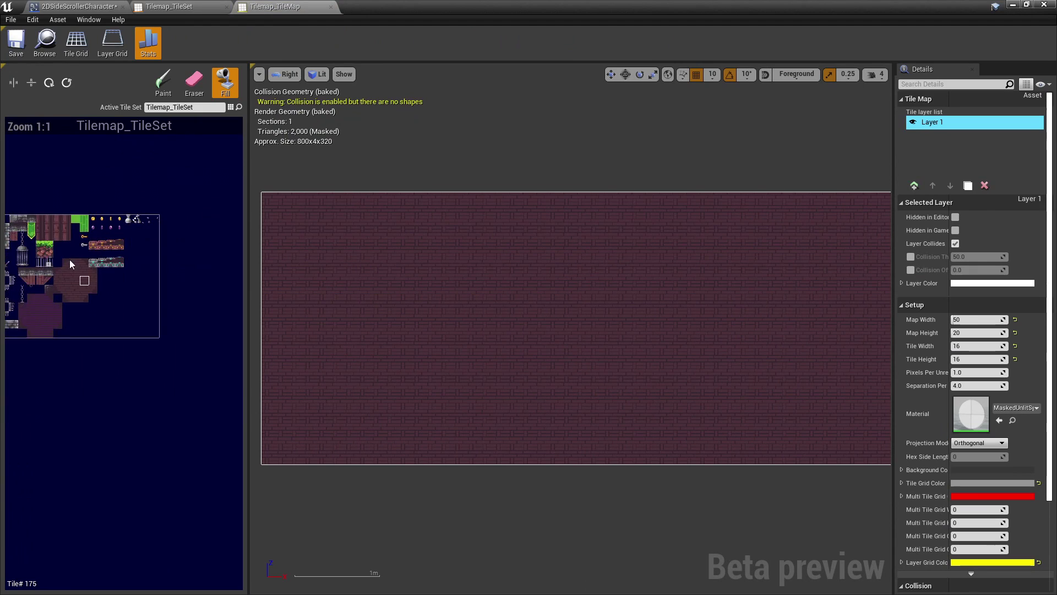
click(73, 295)
scroll(74, 302, up, 3)
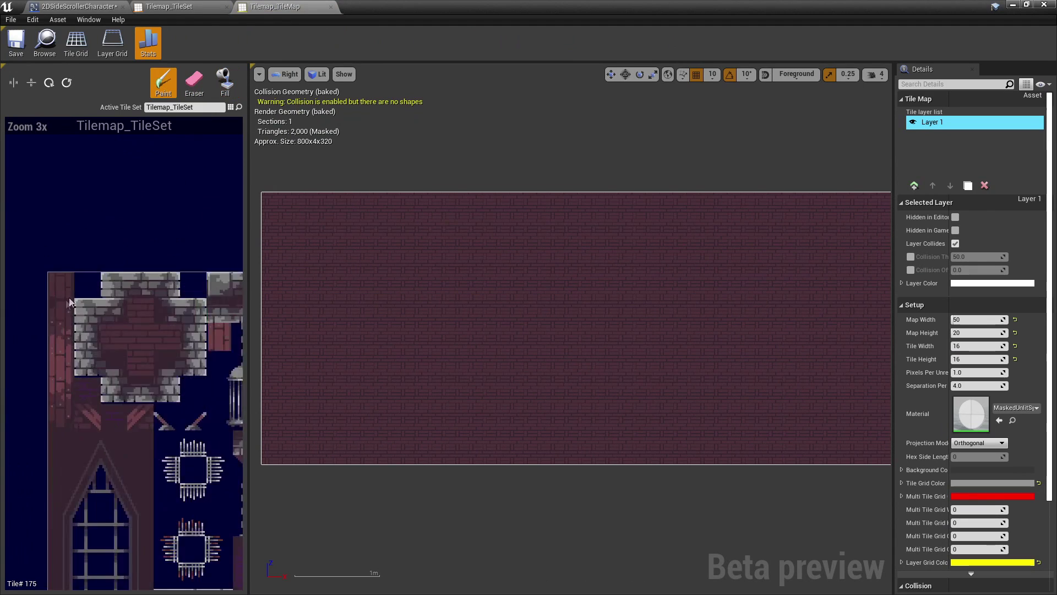
drag(145, 279, 146, 277)
click(394, 385)
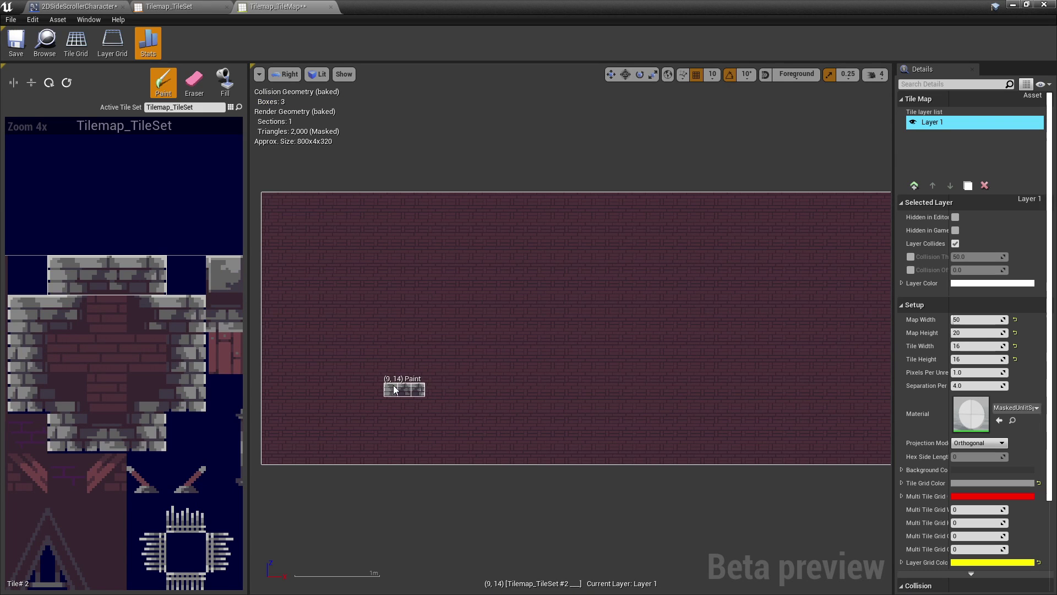
Return to the level and raise the tile map higher behind the ledges.
click(1012, 5)
scroll(407, 223, down, 5)
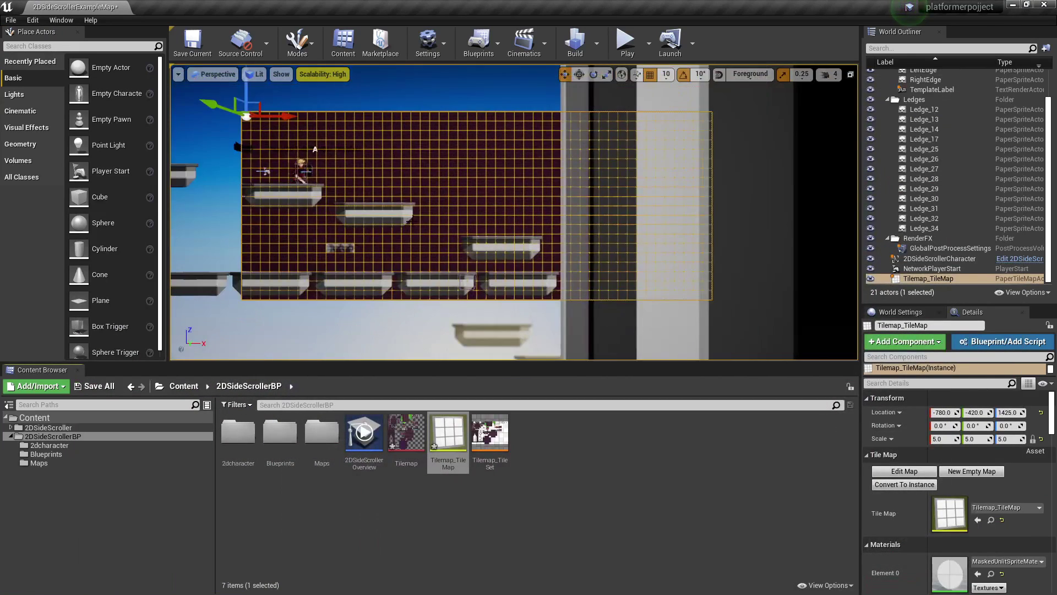
drag(245, 92, 245, 30)
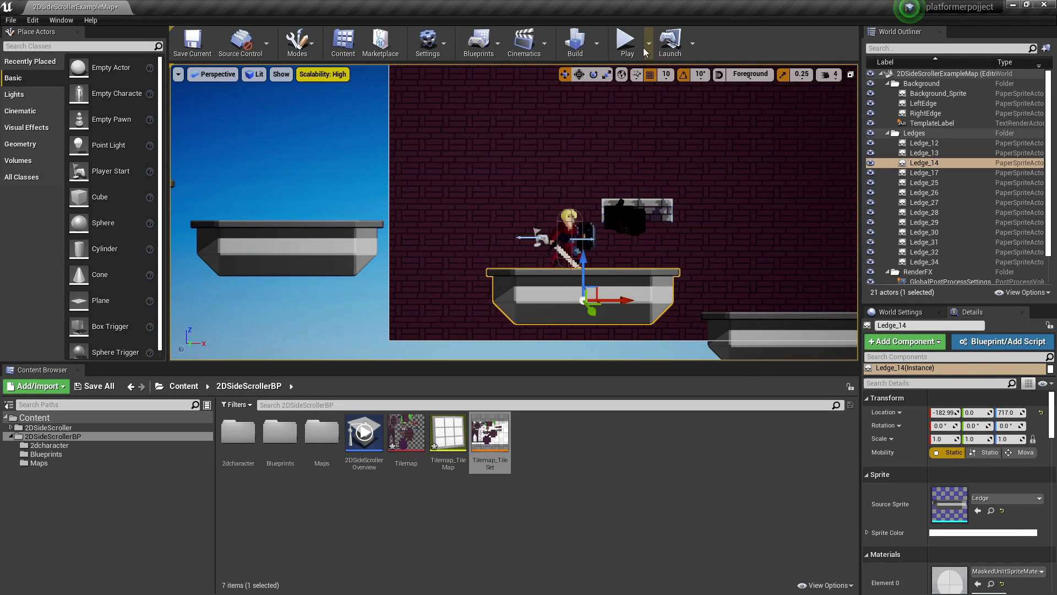
Play-test: jump the knight onto the stone platform, then run across and drop to the lower ledges.
click(626, 42)
key(space)
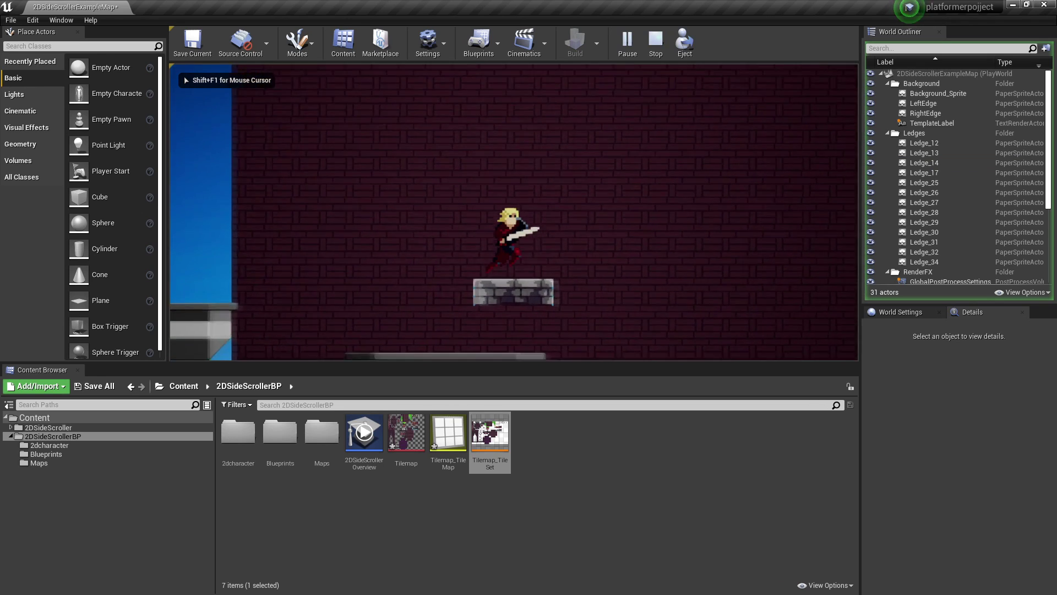
key(d)
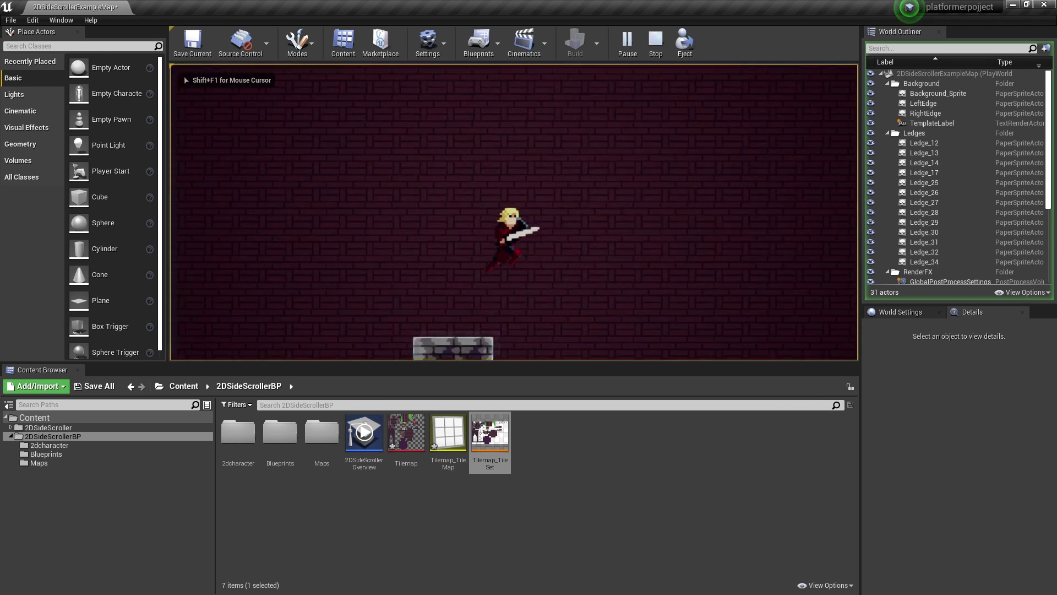
key(a)
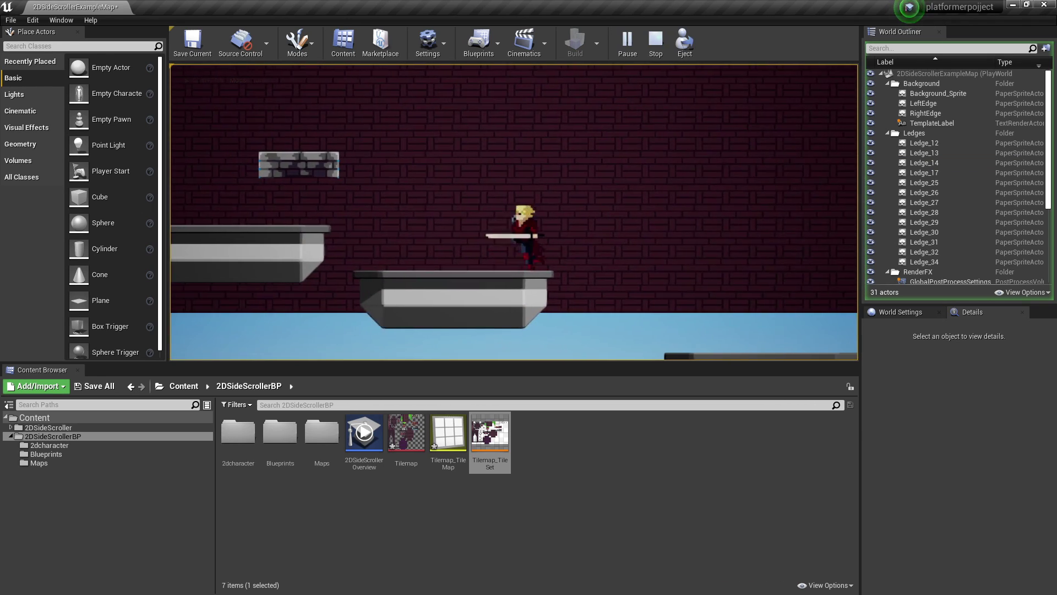
key(d)
key(a)
key(space)
key(a)
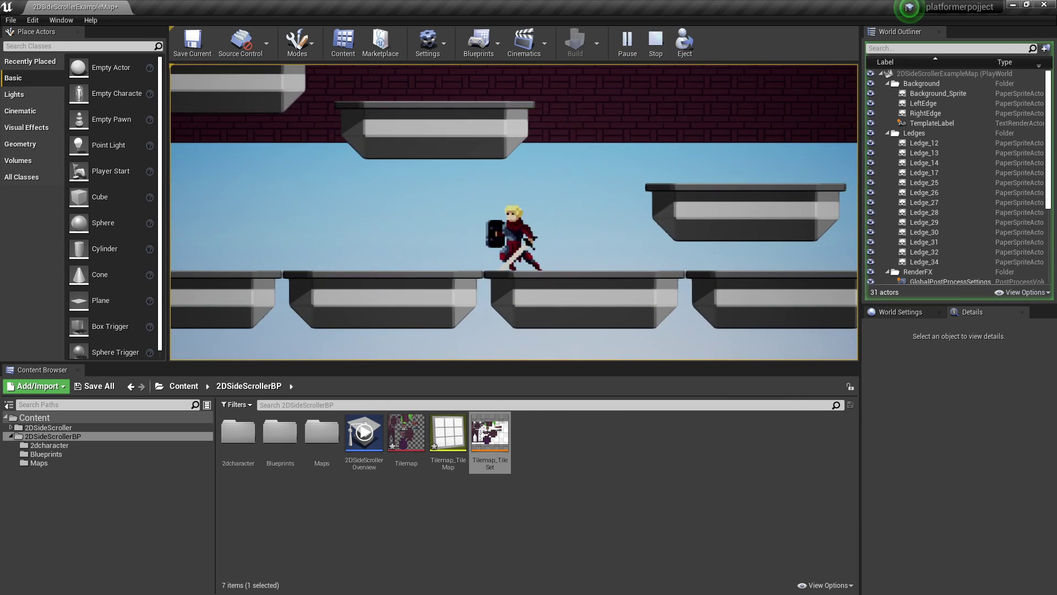